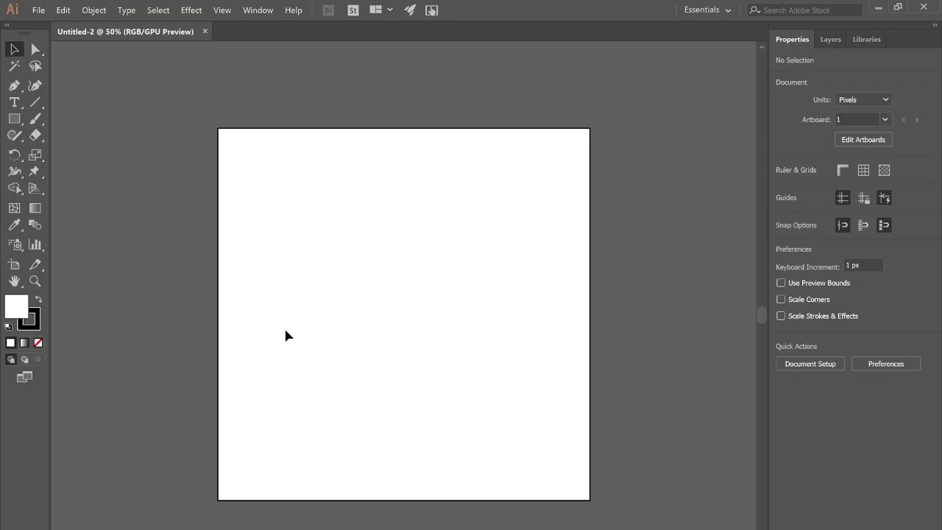
Draw a 1080 × 1080 px rectangle covering the whole artboard and remove its stroke
{"action": "key", "text": "m"}
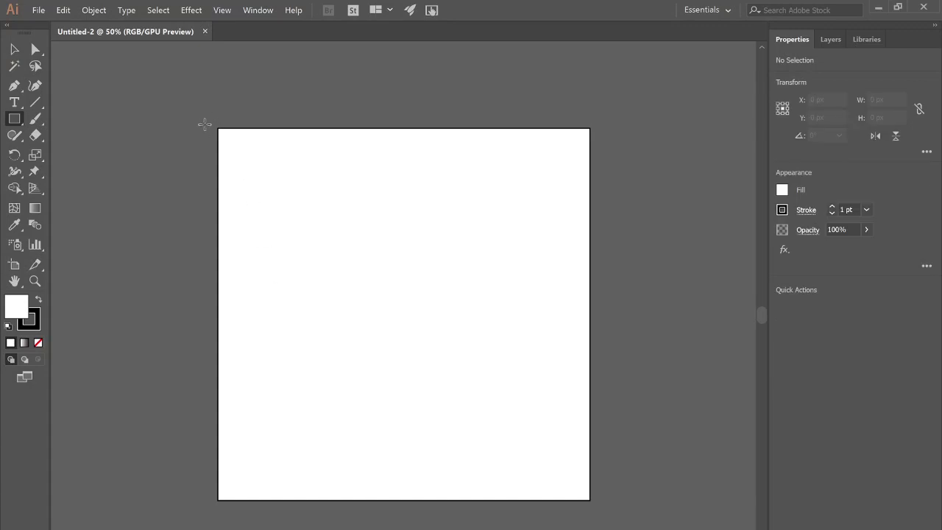
{"action": "left_click", "coordinate": [219, 129]}
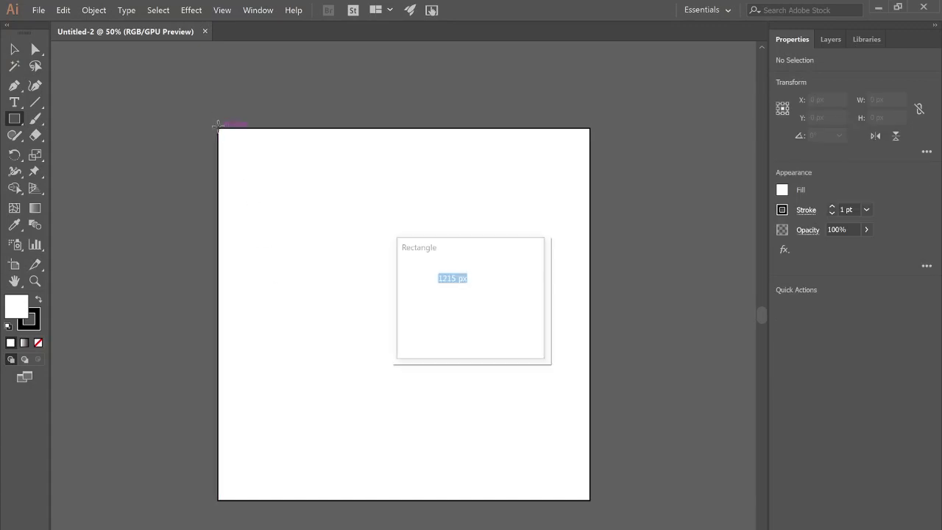
{"action": "left_click", "coordinate": [504, 331]}
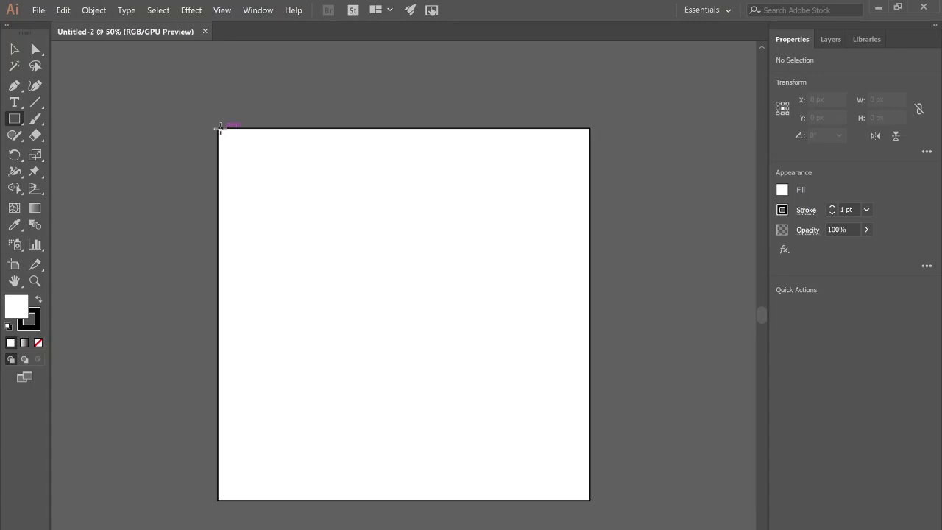
{"action": "mouse_move", "coordinate": [218, 129]}
{"action": "left_mouse_down"}
{"action": "mouse_move", "coordinate": [547, 429]}
{"action": "mouse_move", "coordinate": [591, 499]}
{"action": "left_mouse_up"}
{"action": "left_click", "coordinate": [832, 213]}
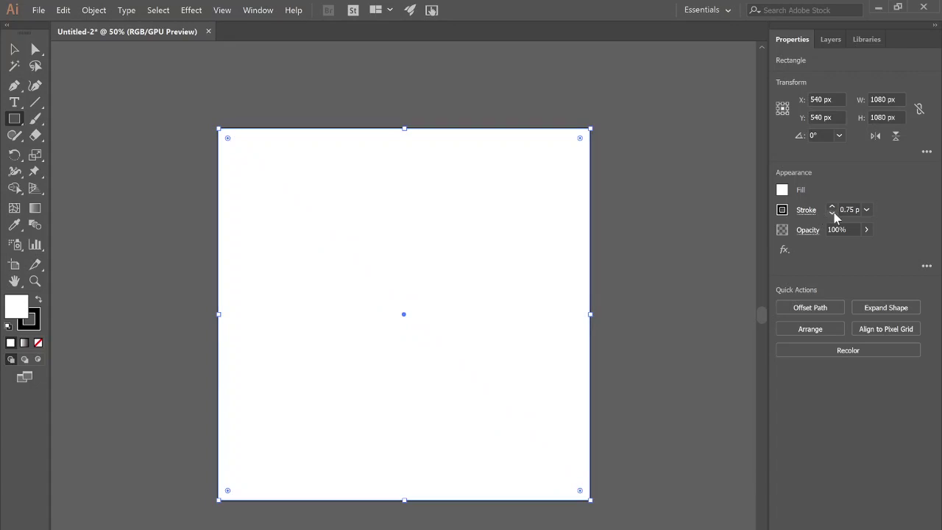
{"action": "left_click", "coordinate": [832, 213]}
Fill the rectangle with a pale mint green, R=180 G=255 B=237, picked from the HSB colour spectrum
{"action": "left_click", "coordinate": [781, 190]}
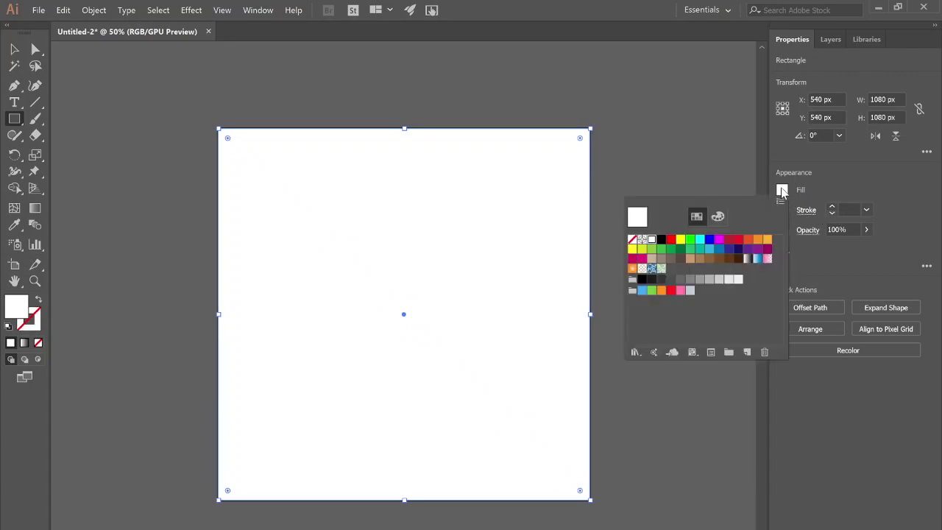
{"action": "left_click", "coordinate": [717, 216]}
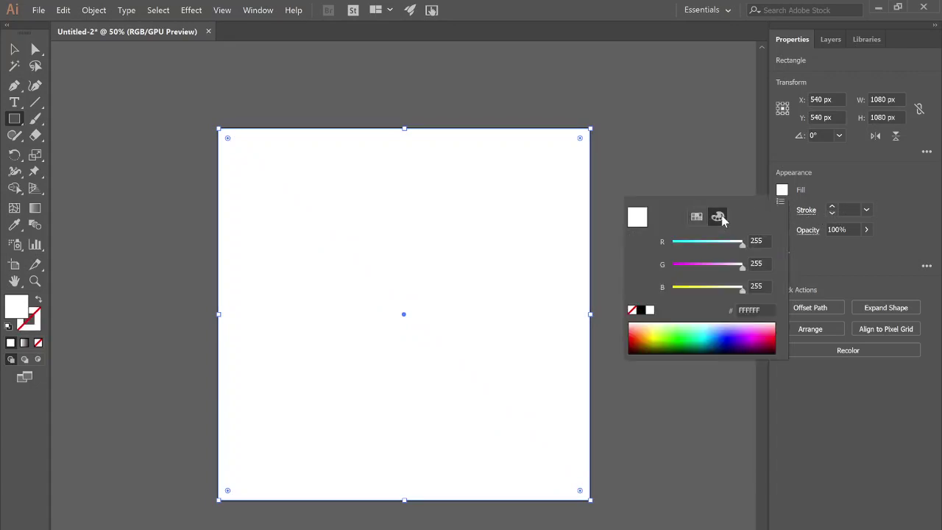
{"action": "left_click", "coordinate": [781, 202]}
{"action": "left_click", "coordinate": [808, 229]}
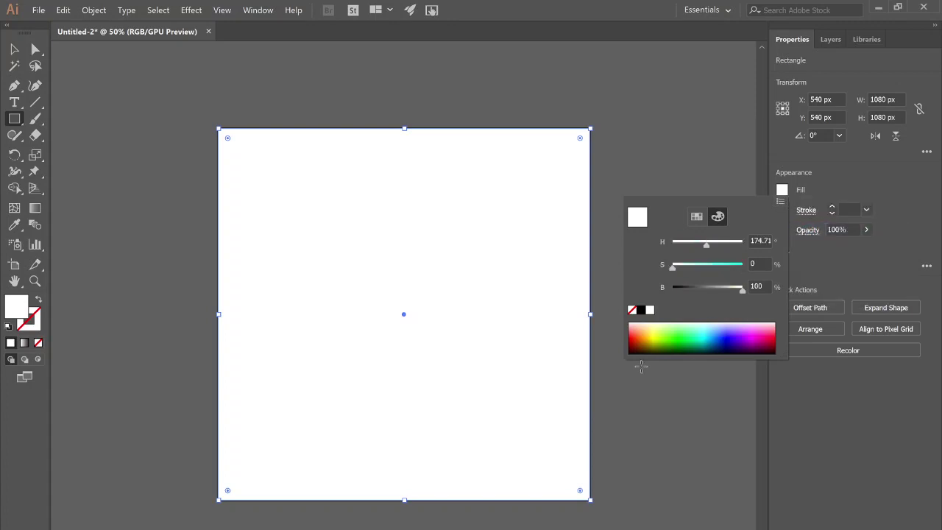
{"action": "left_click", "coordinate": [705, 322]}
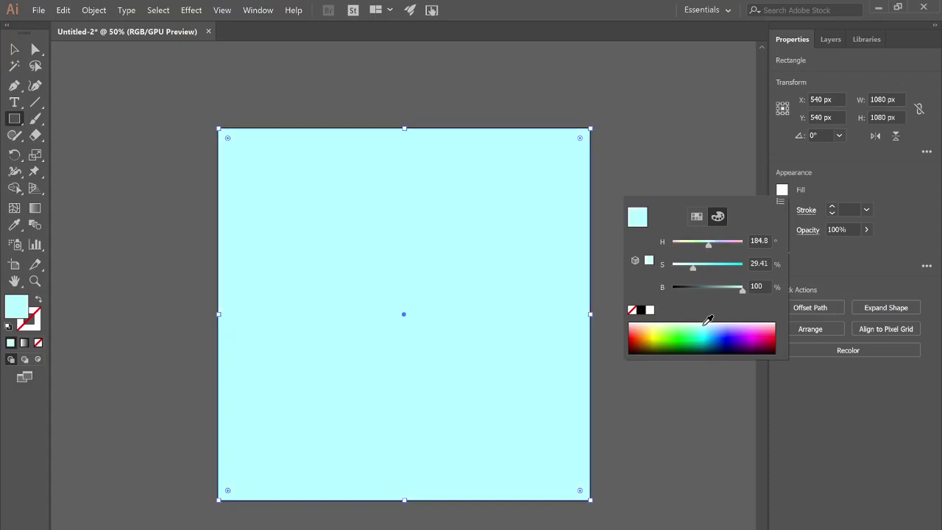
{"action": "left_click_drag", "start_coordinate": [705, 323], "coordinate": [701, 321]}
Save the rectangle's mint fill as a global process colour swatch named R=180 G=255 B=237
{"action": "left_click", "coordinate": [697, 219]}
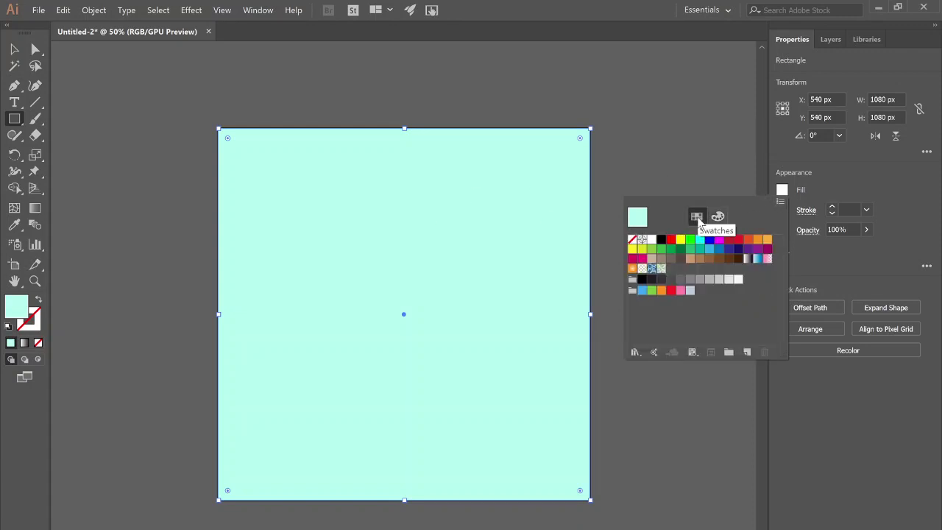
{"action": "left_click", "coordinate": [745, 352]}
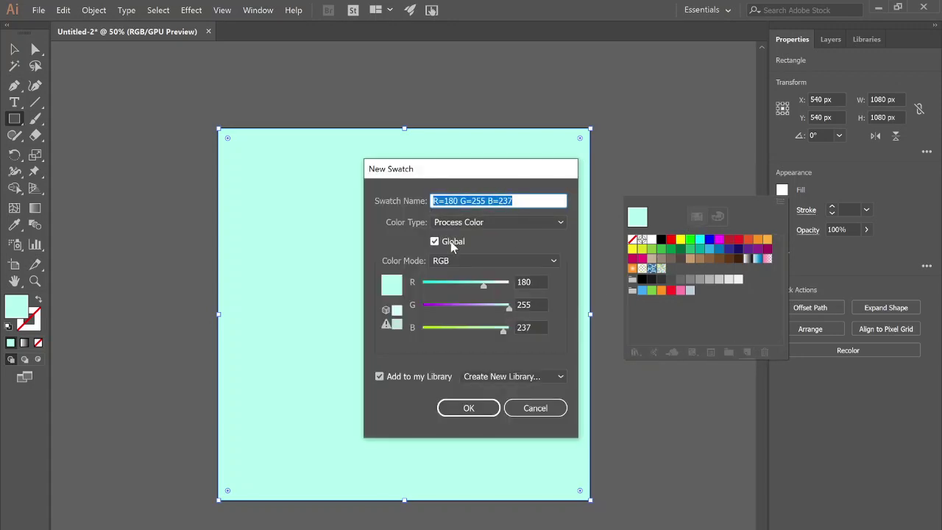
{"action": "left_click", "coordinate": [458, 416]}
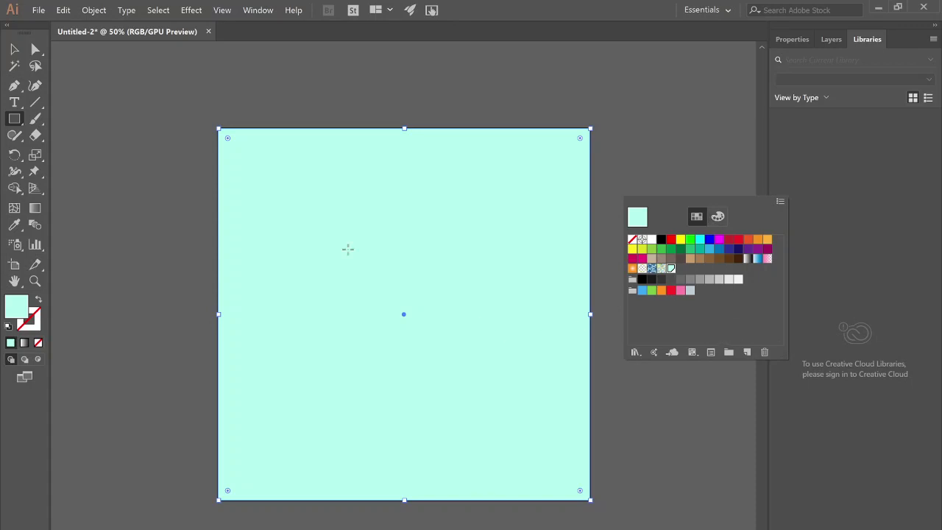
Duplicate the mint rectangle in place and darken the front copy's fill to about 39% brightness in HSB mode
{"action": "left_click", "coordinate": [14, 49]}
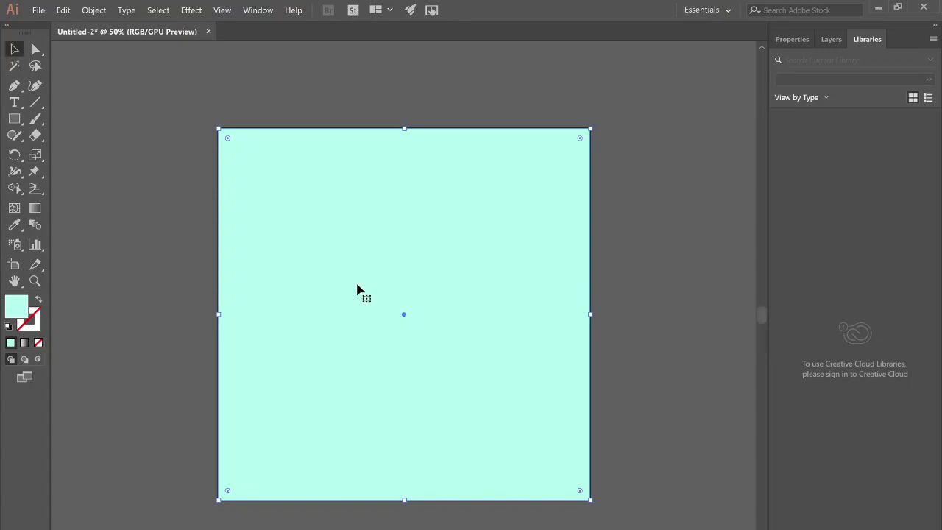
{"action": "left_click", "coordinate": [774, 46]}
{"action": "left_click", "coordinate": [782, 190]}
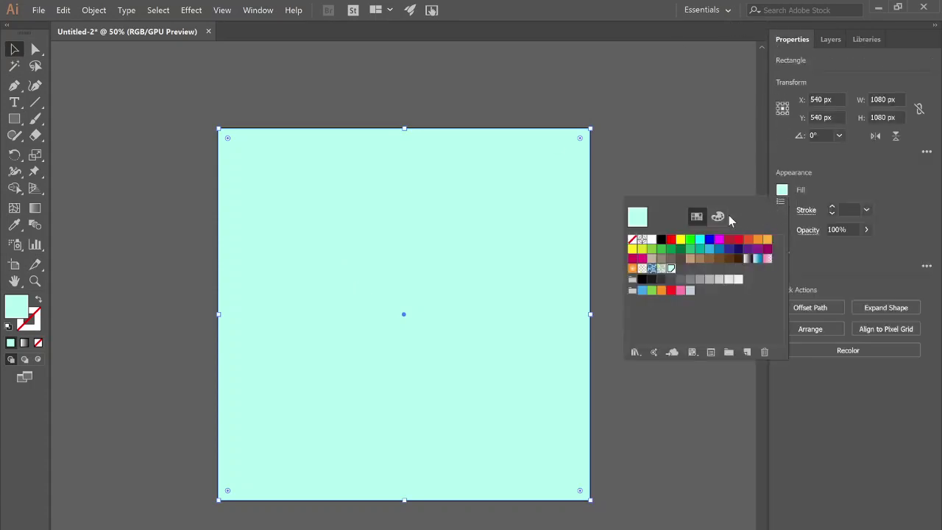
{"action": "left_click", "coordinate": [719, 215]}
{"action": "left_click", "coordinate": [780, 202]}
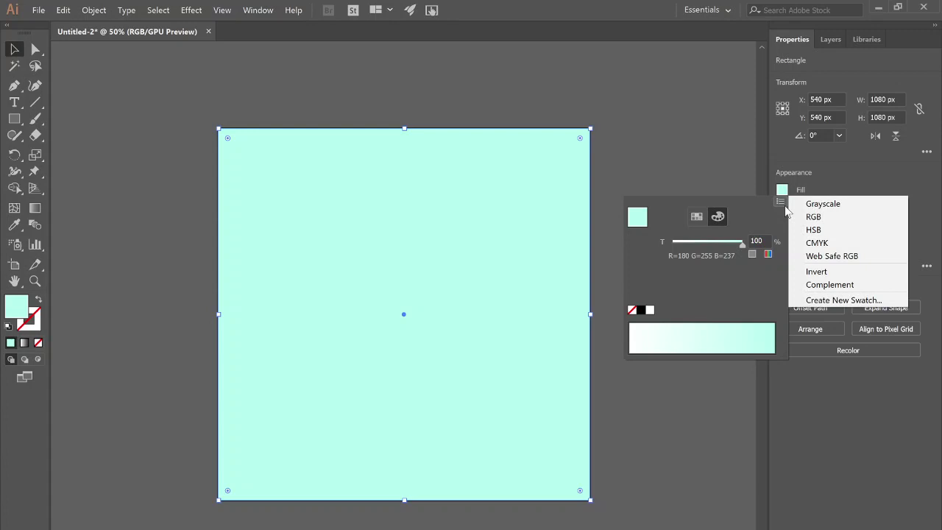
{"action": "left_click", "coordinate": [813, 229]}
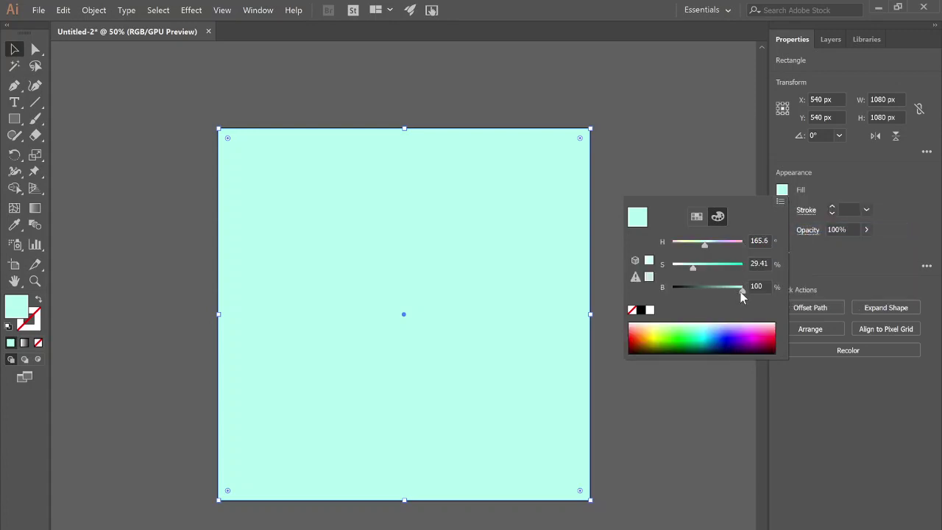
{"action": "left_click_drag", "start_coordinate": [722, 292], "coordinate": [697, 290]}
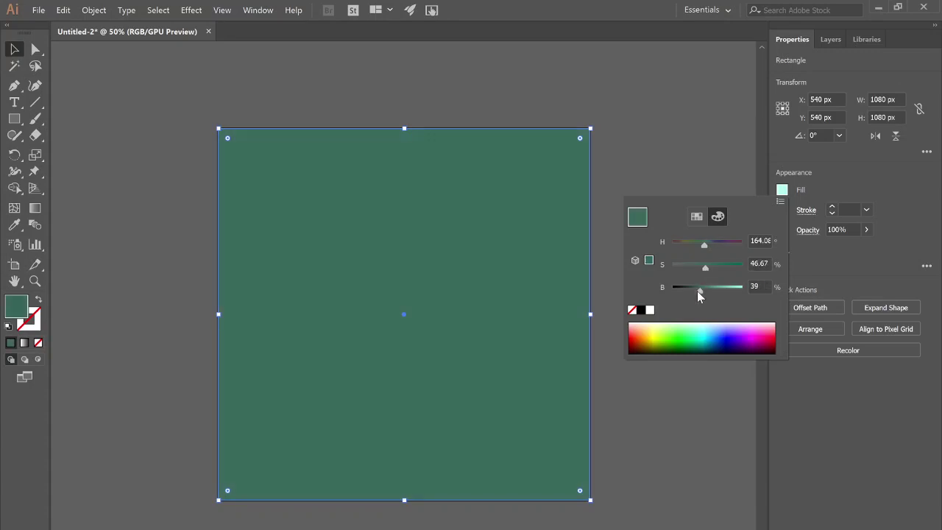
{"action": "left_click", "coordinate": [854, 185]}
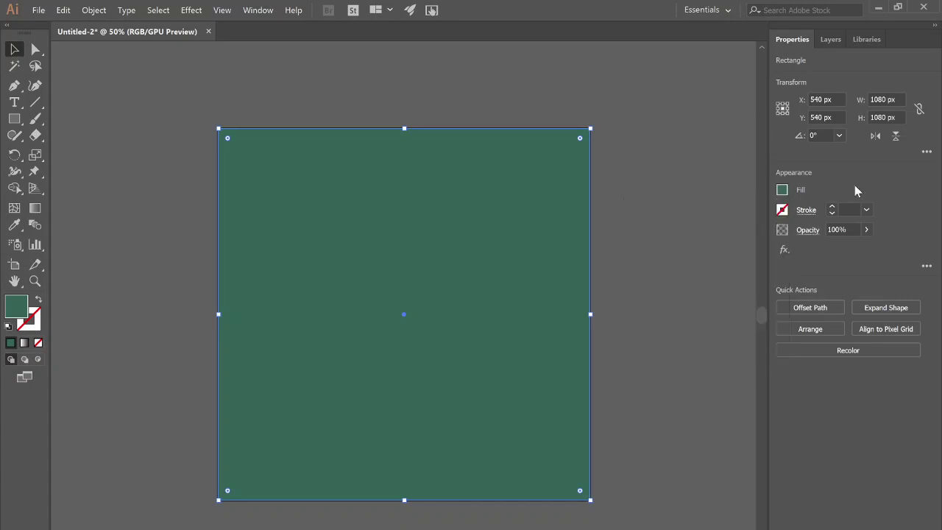
Move the dark green rectangle aside to check the mint one beneath, and undo the move
{"action": "left_click", "coordinate": [681, 375]}
{"action": "left_click_drag", "start_coordinate": [576, 380], "coordinate": [628, 400]}
{"action": "key", "text": "ctrl+z"}
Make an opacity mask for the dark green rectangle, activate the mask for editing and turn off Clip
{"action": "left_click", "coordinate": [250, 10]}
{"action": "left_click", "coordinate": [507, 486]}
{"action": "left_click", "coordinate": [895, 451]}
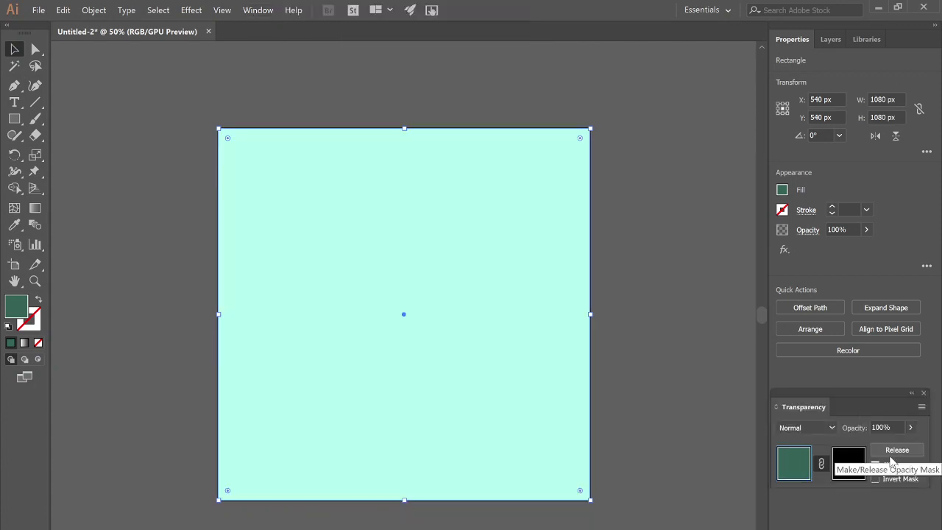
{"action": "left_click", "coordinate": [848, 463]}
{"action": "left_click", "coordinate": [875, 465]}
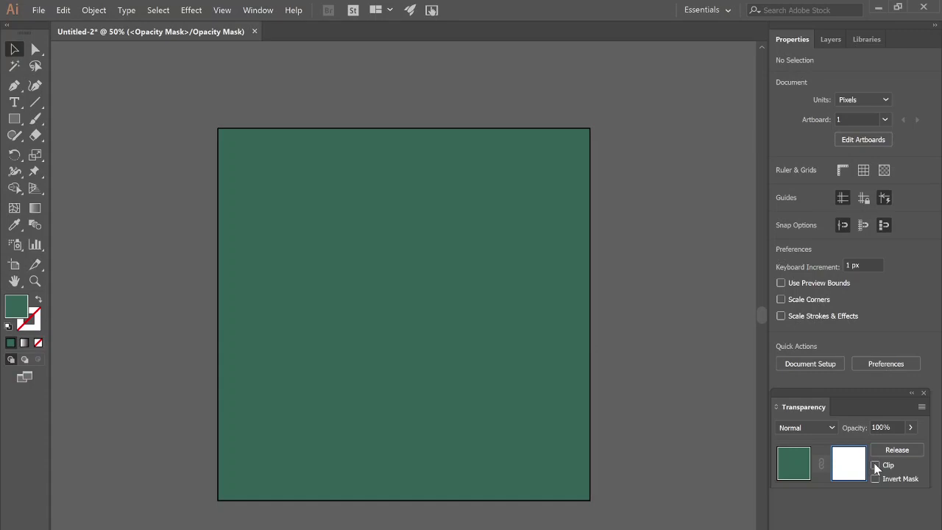
Draw a 1080 × 1080 px rectangle inside the opacity mask and fill it with the White, Black gradient
{"action": "key", "text": "m"}
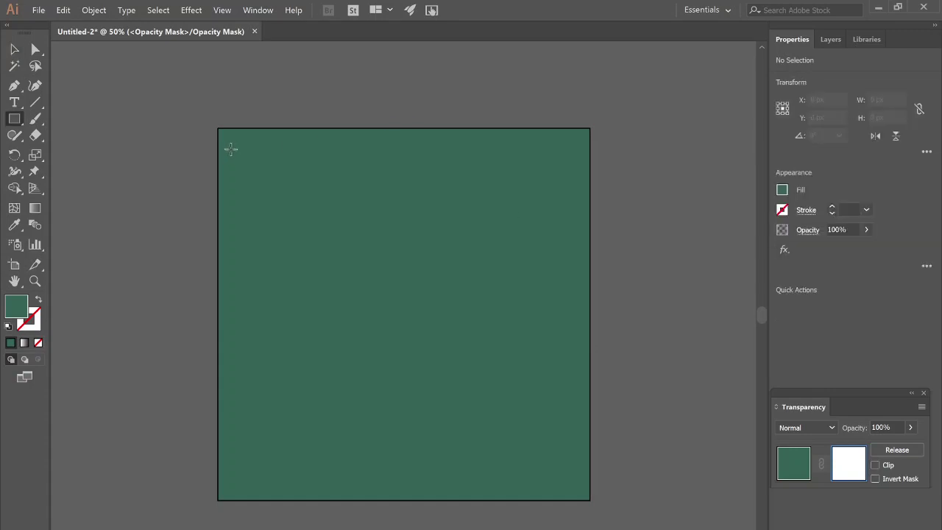
{"action": "left_click_drag", "start_coordinate": [218, 127], "coordinate": [589, 501]}
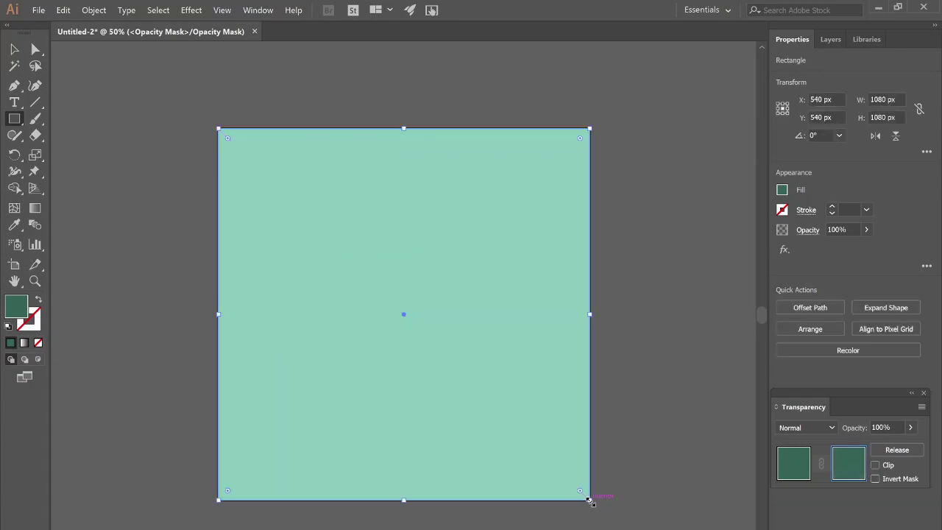
{"action": "left_click", "coordinate": [784, 193]}
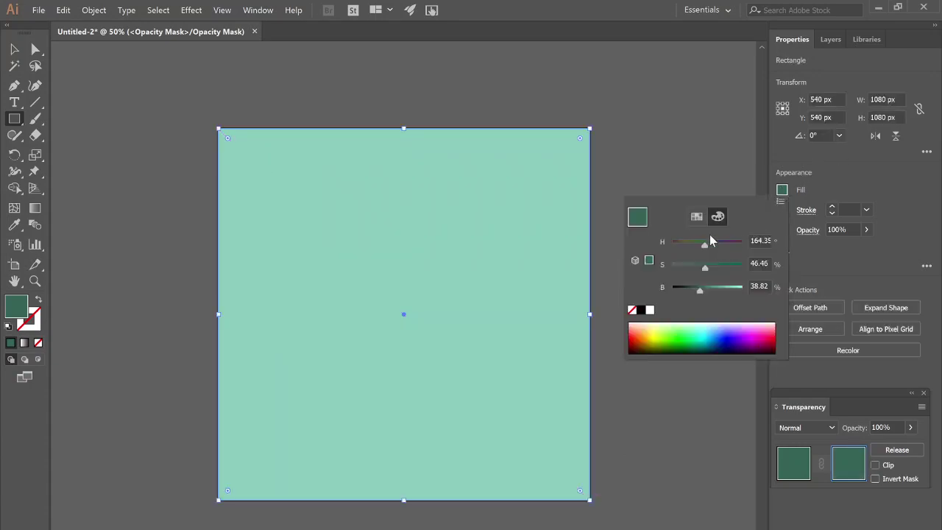
{"action": "left_click", "coordinate": [696, 217]}
{"action": "left_click", "coordinate": [748, 259]}
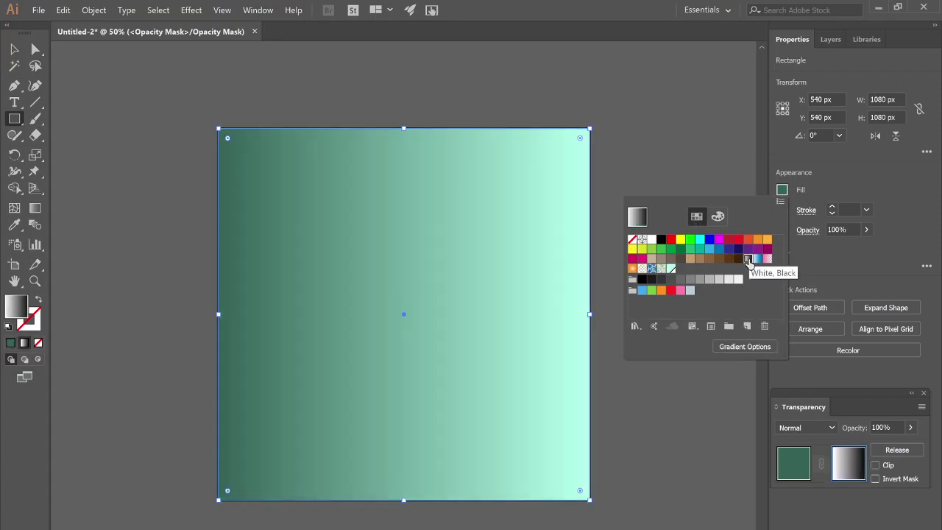
Set the mask rectangle's linear gradient angle to 90°
{"action": "left_click", "coordinate": [740, 349]}
{"action": "left_click", "coordinate": [634, 134]}
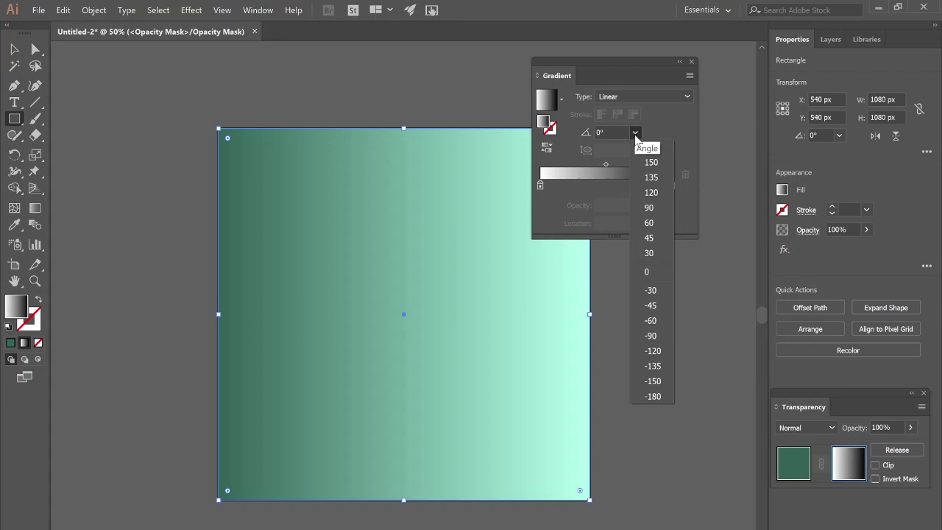
{"action": "left_click", "coordinate": [653, 209]}
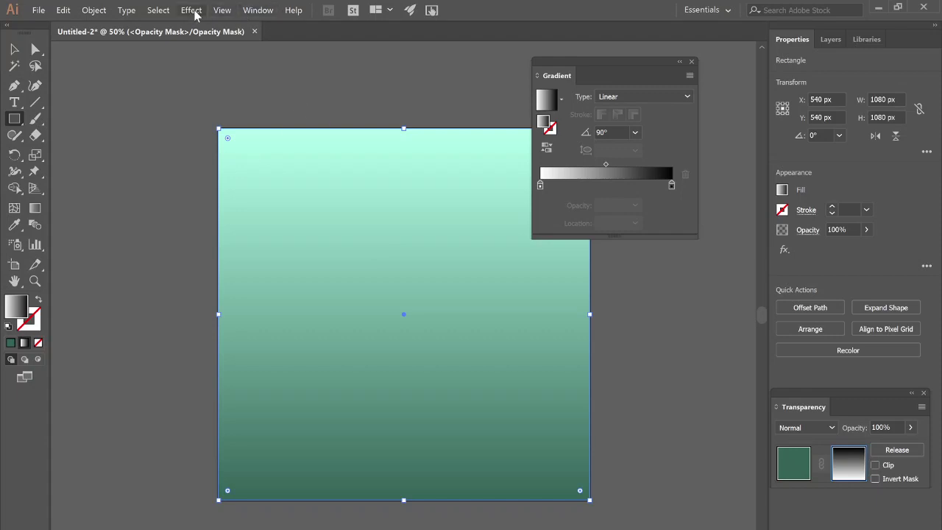
Apply the Grain texture effect with the Stippled grain type to the mask's gradient rectangle
{"action": "left_click", "coordinate": [191, 9]}
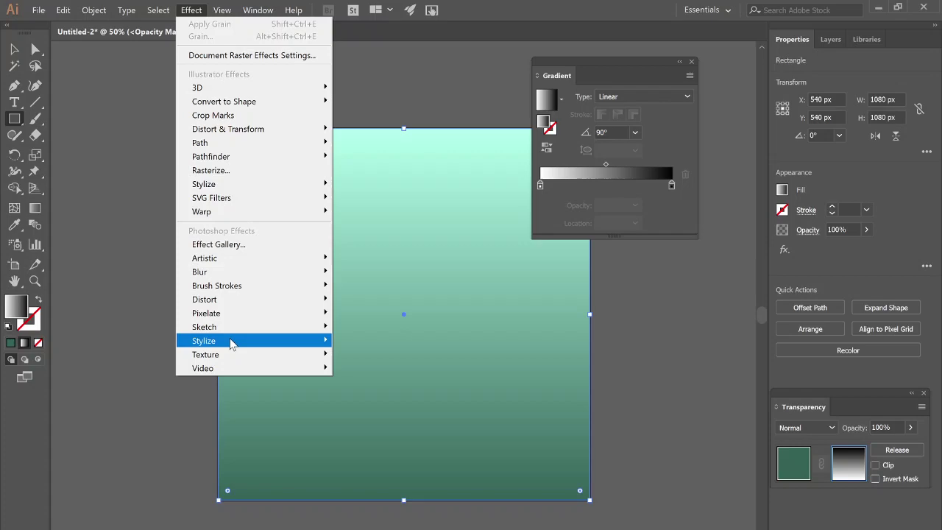
{"action": "left_click", "coordinate": [342, 366]}
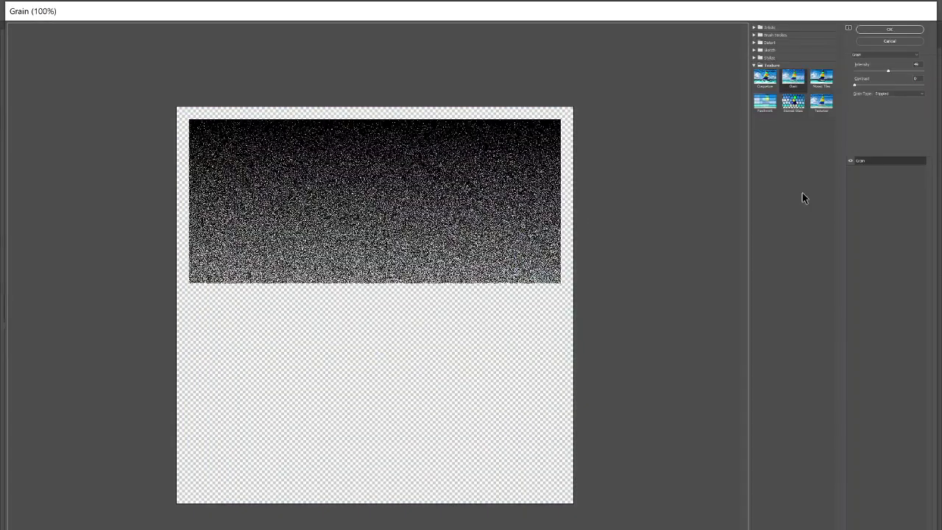
{"action": "left_click", "coordinate": [889, 31]}
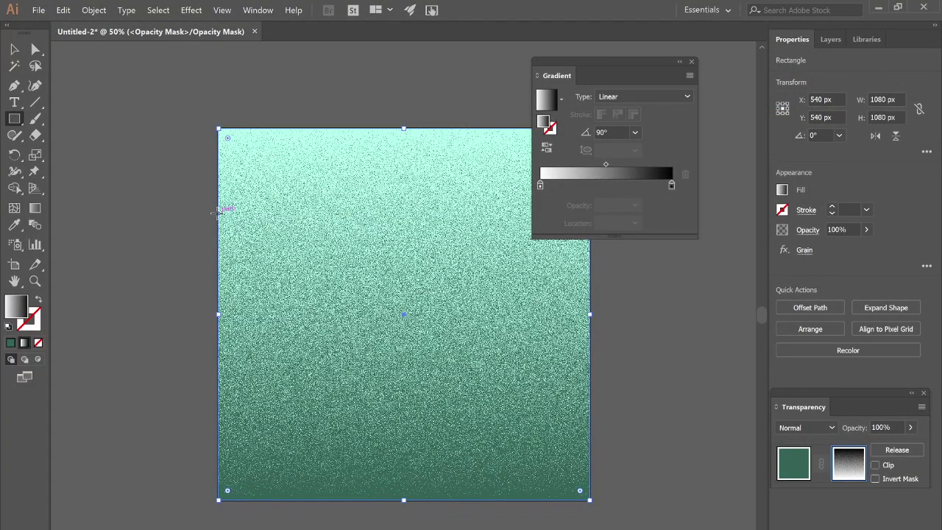
Switch the mask gradient's white stop to the Grayscale colour mode and keep it at 0% K
{"action": "left_click", "coordinate": [34, 209]}
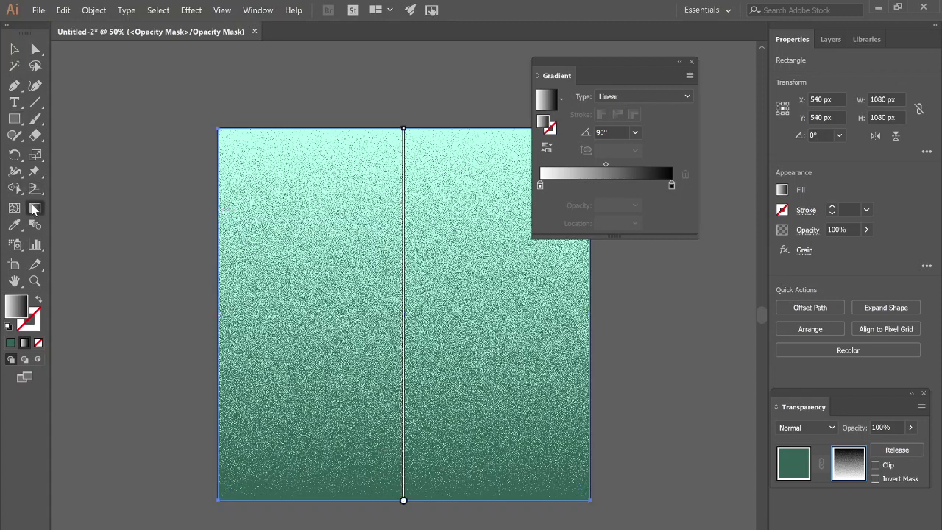
{"action": "mouse_move", "coordinate": [409, 502]}
{"action": "left_mouse_down"}
{"action": "mouse_move", "coordinate": [408, 454]}
{"action": "mouse_move", "coordinate": [411, 507]}
{"action": "left_mouse_up"}
{"action": "double_click", "coordinate": [409, 502]}
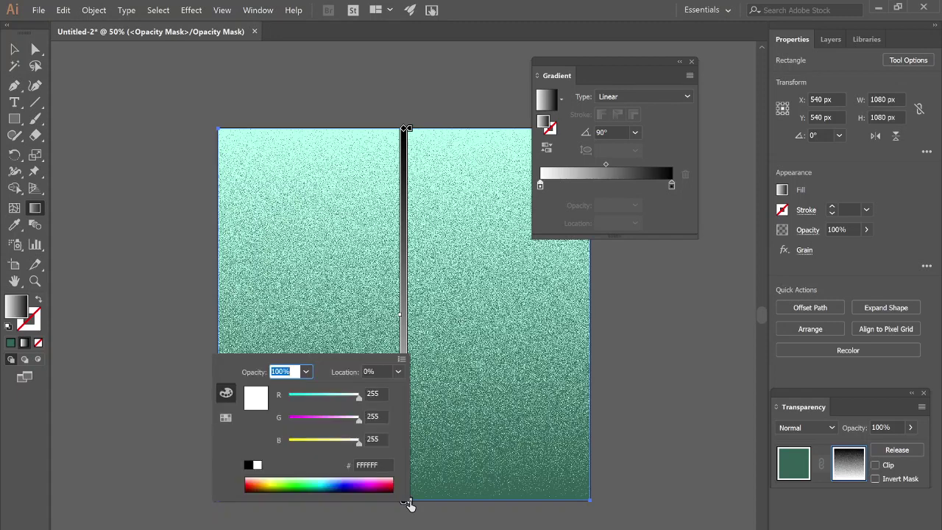
{"action": "left_click", "coordinate": [401, 362]}
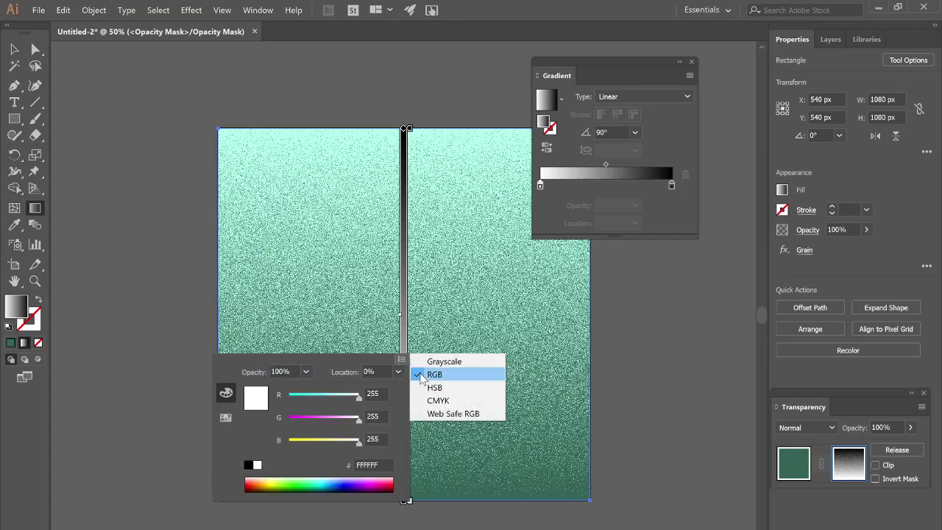
{"action": "left_click", "coordinate": [431, 361]}
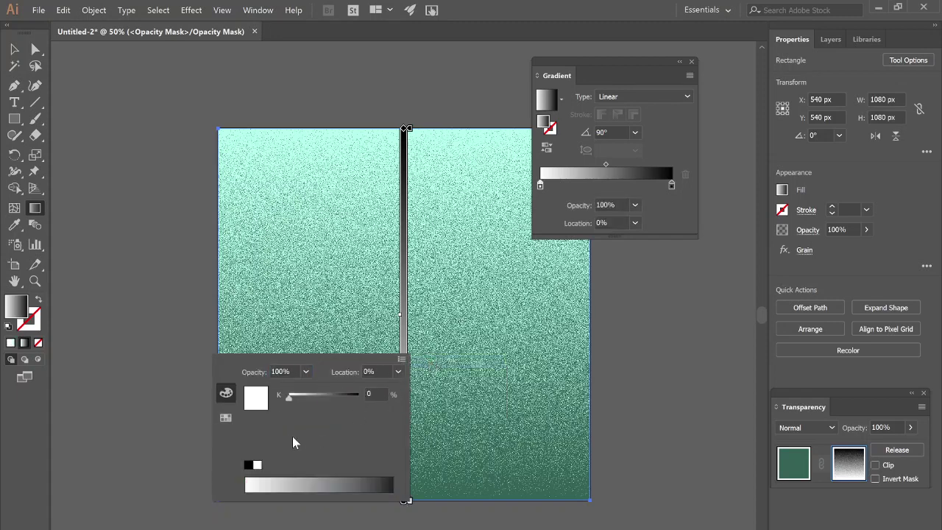
{"action": "left_click_drag", "start_coordinate": [289, 398], "coordinate": [287, 404]}
Extend the mask gradient's black end above the artboard and shift the gradient upward, with an extra stop near its white end
{"action": "left_click", "coordinate": [407, 130]}
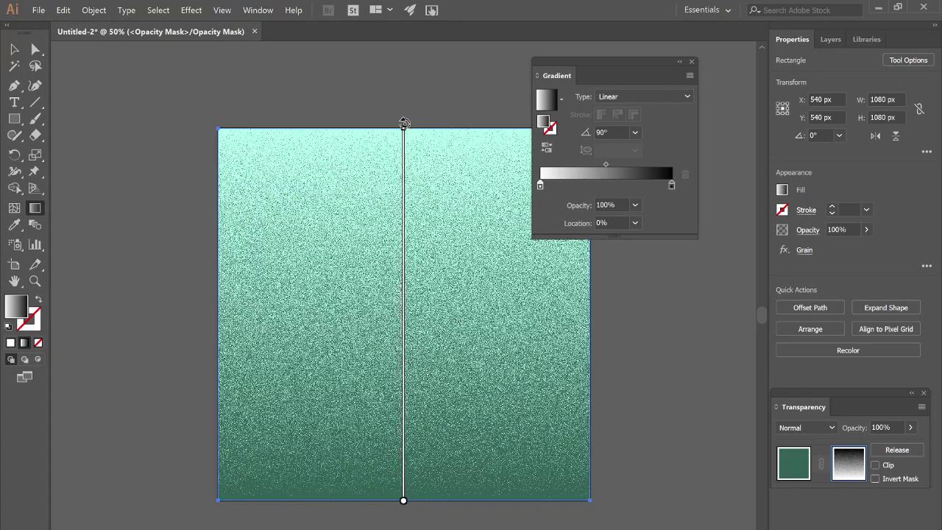
{"action": "left_click_drag", "start_coordinate": [403, 131], "coordinate": [403, 86]}
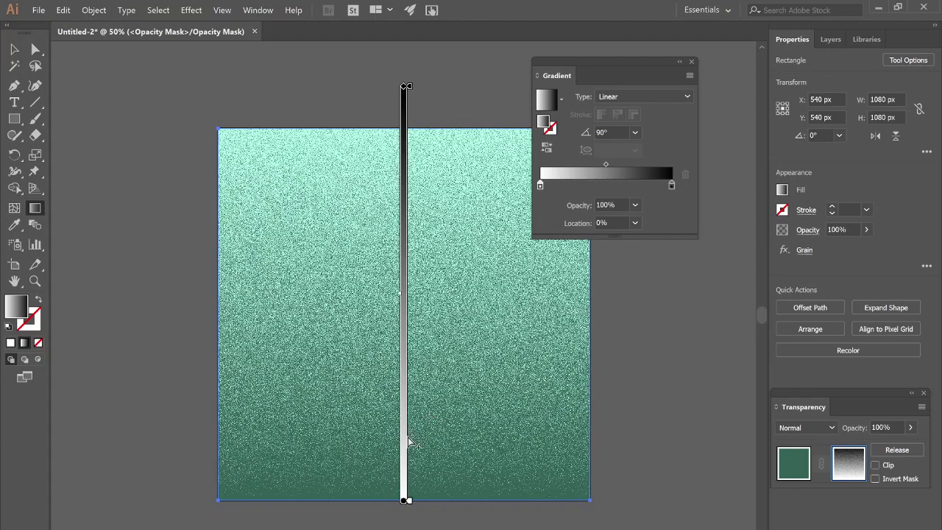
{"action": "mouse_move", "coordinate": [410, 421]}
{"action": "left_mouse_down"}
{"action": "mouse_move", "coordinate": [404, 427]}
{"action": "mouse_move", "coordinate": [402, 363]}
{"action": "left_mouse_up"}
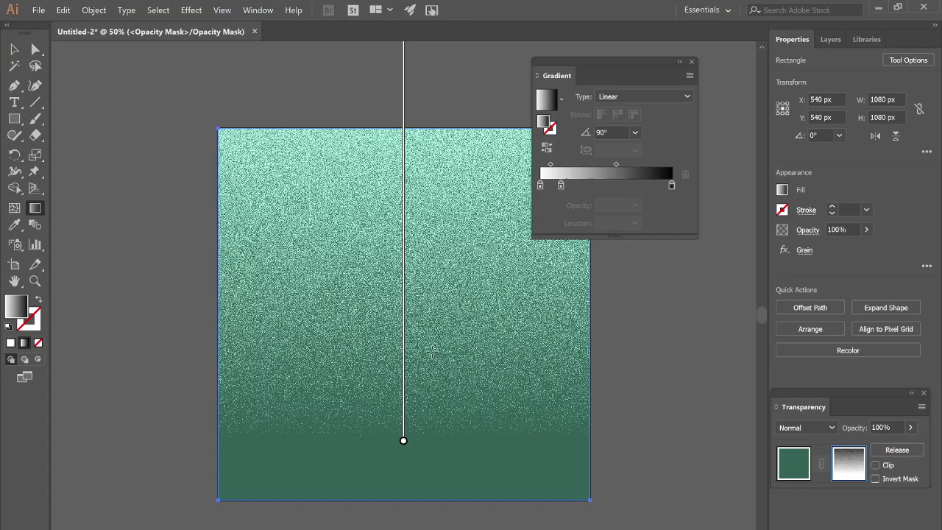
Stretch the mask gradient from just above the artboard to its lower edge, with the middle stop moved closer to the black end
{"action": "left_click_drag", "start_coordinate": [409, 379], "coordinate": [409, 302]}
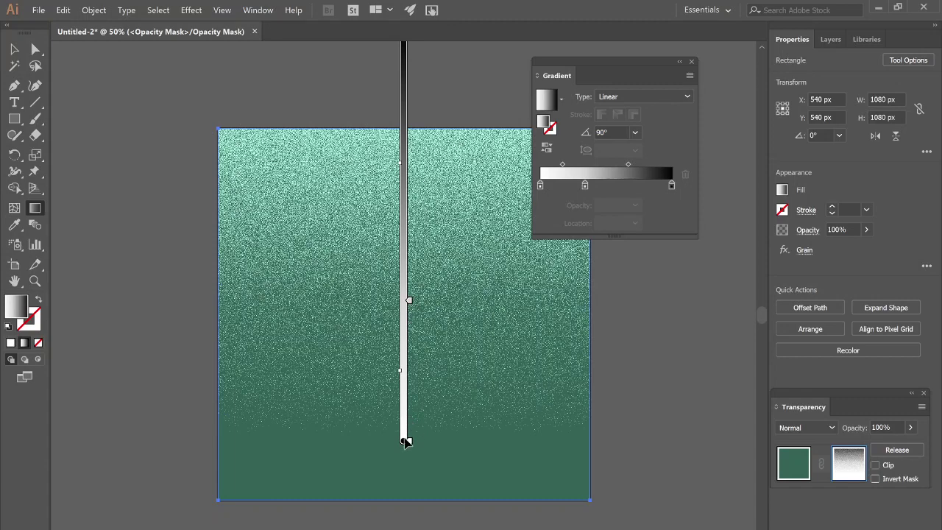
{"action": "left_click_drag", "start_coordinate": [404, 56], "coordinate": [404, 500]}
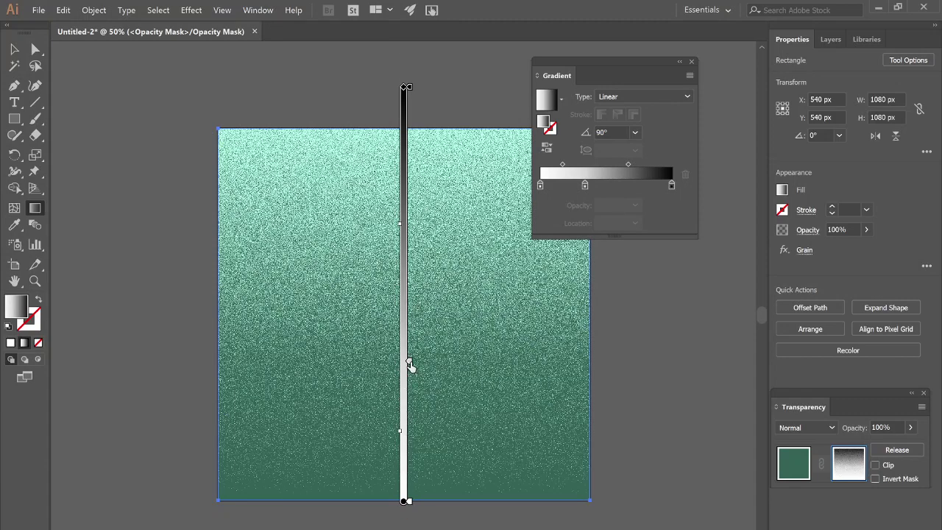
{"action": "left_click_drag", "start_coordinate": [410, 365], "coordinate": [410, 292]}
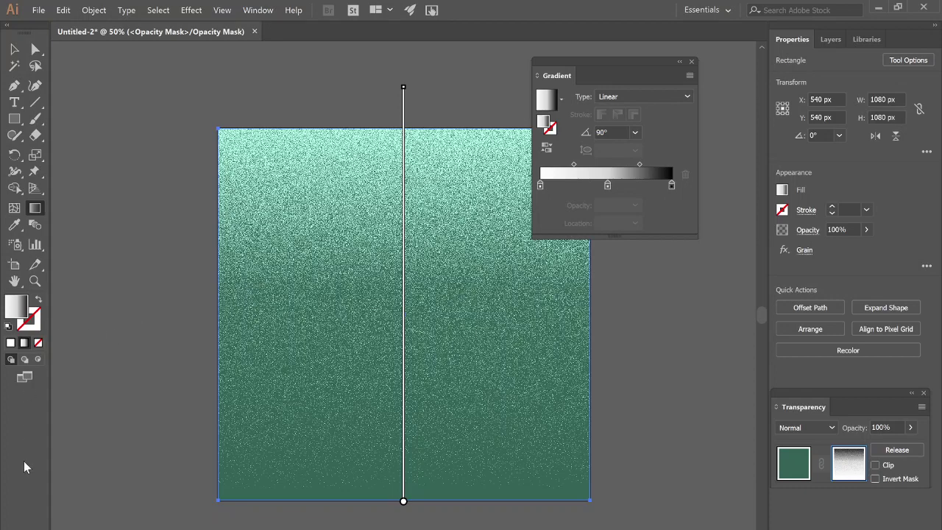
Exit mask editing, then lock Layer 1 and paste a copy of its artwork onto a new layer above it
{"action": "left_click", "coordinate": [785, 470]}
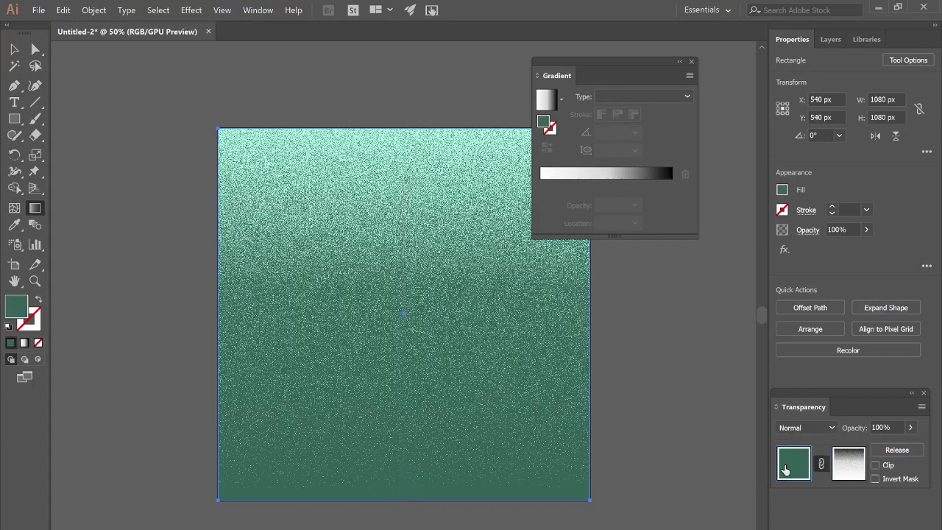
{"action": "left_click", "coordinate": [830, 39]}
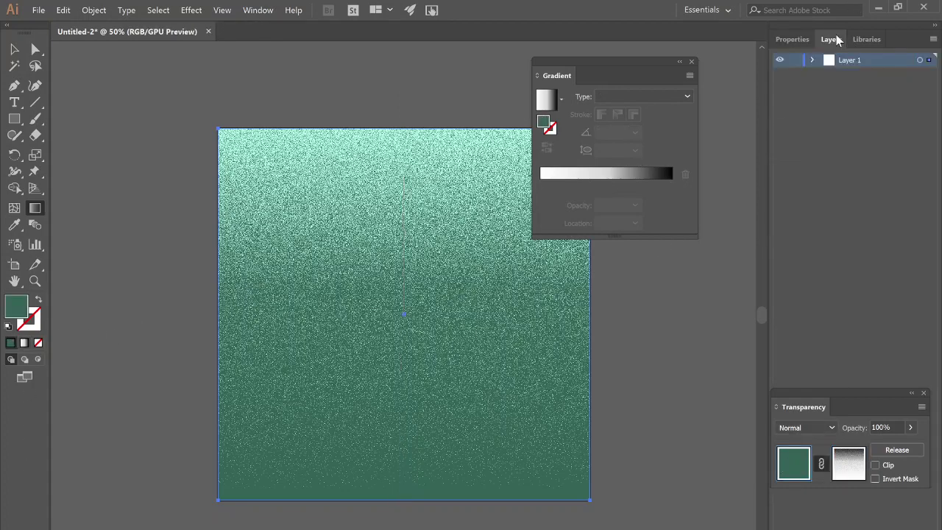
{"action": "left_click", "coordinate": [920, 61]}
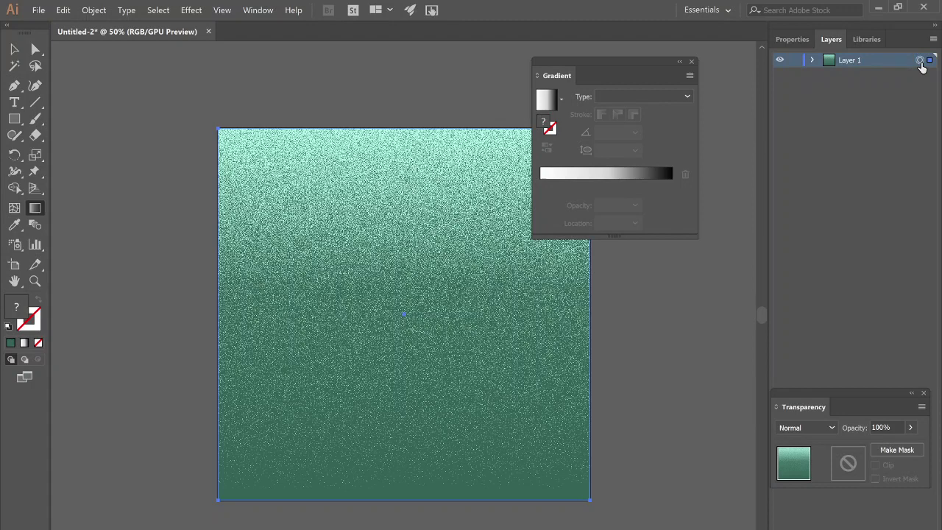
{"action": "left_click", "coordinate": [794, 61]}
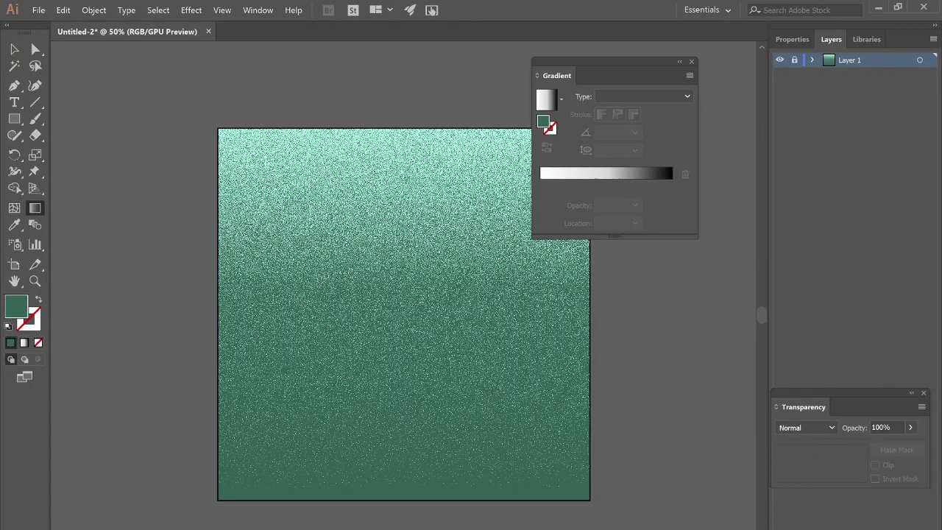
{"action": "key", "text": "ctrl+l"}
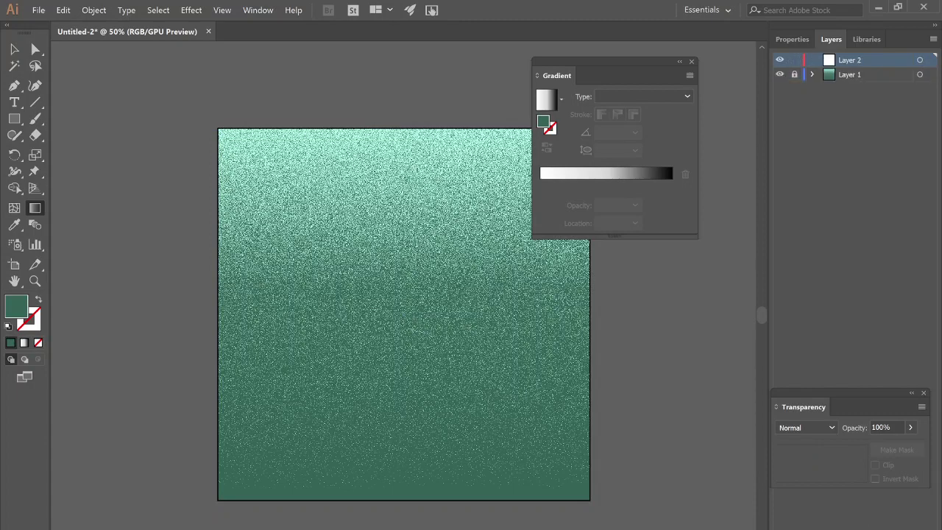
{"action": "key", "text": "ctrl+a"}
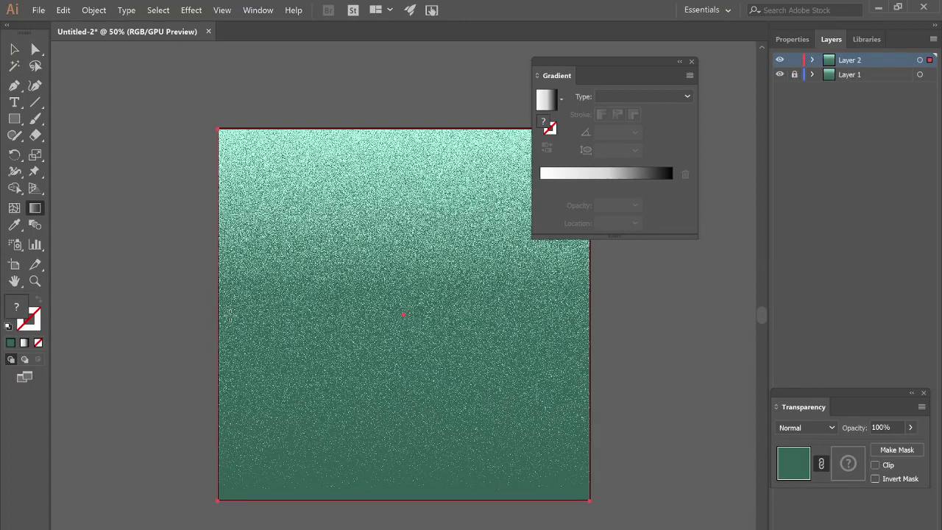
Round the copied squares' corners fully into circles and scale them down about their centre to roughly half the artboard's width
{"action": "left_click", "coordinate": [35, 50]}
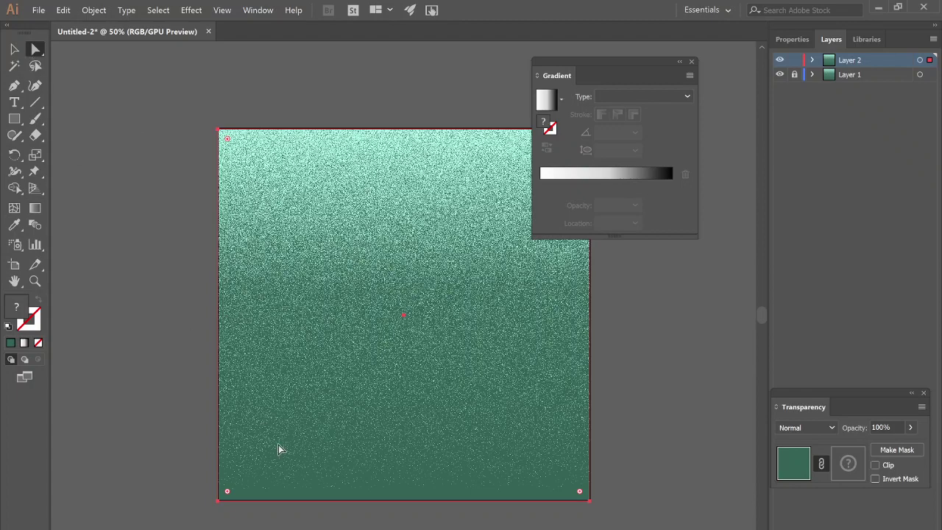
{"action": "left_click_drag", "start_coordinate": [228, 491], "coordinate": [489, 355]}
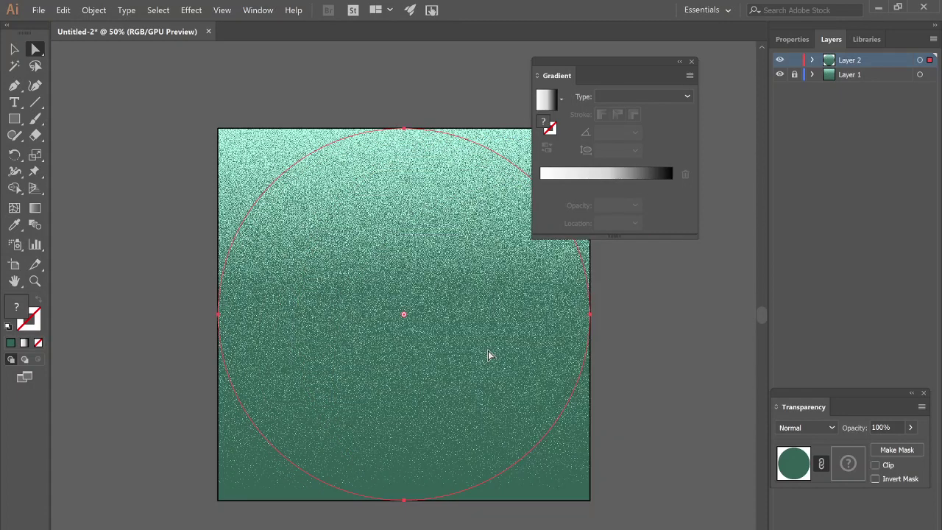
{"action": "left_click", "coordinate": [14, 48]}
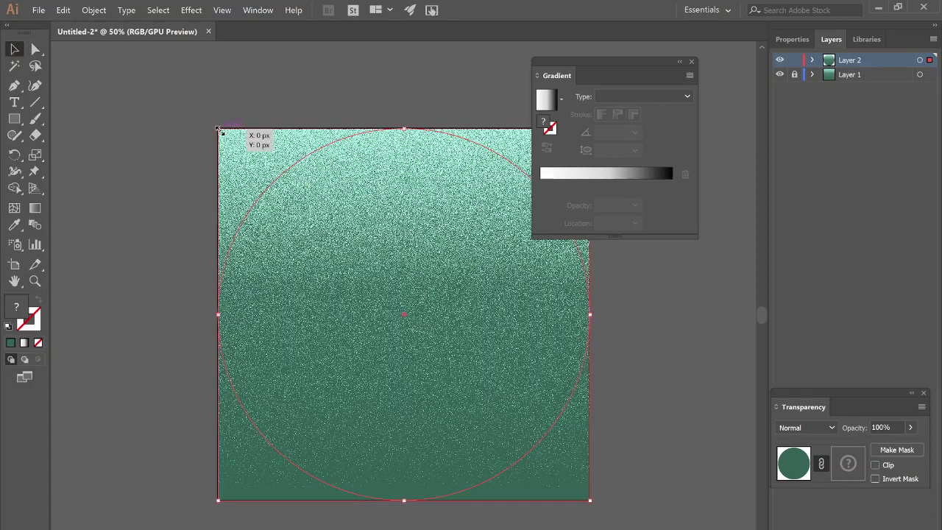
{"action": "left_click_drag", "start_coordinate": [218, 129], "coordinate": [300, 206]}
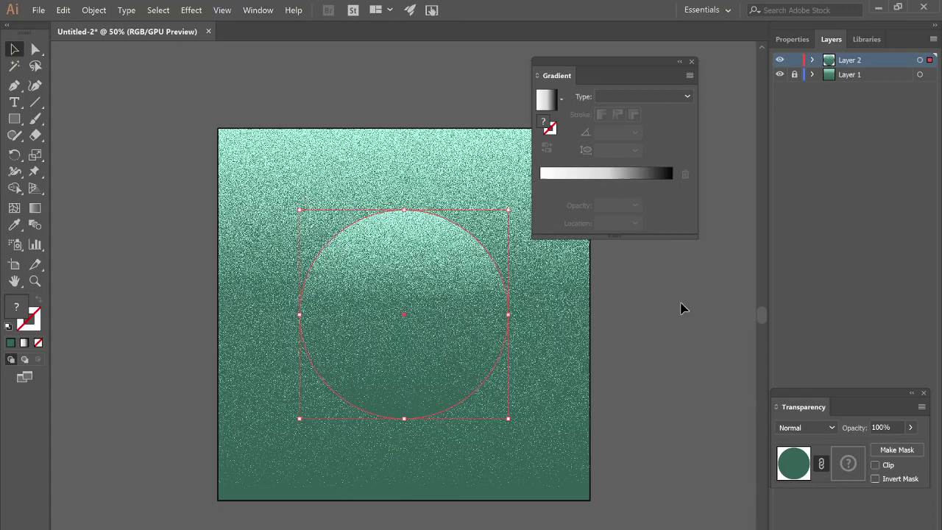
Invert the opacity mask of the dark green circle and activate the Gradient tool
{"action": "left_click", "coordinate": [664, 475]}
{"action": "left_click", "coordinate": [434, 382]}
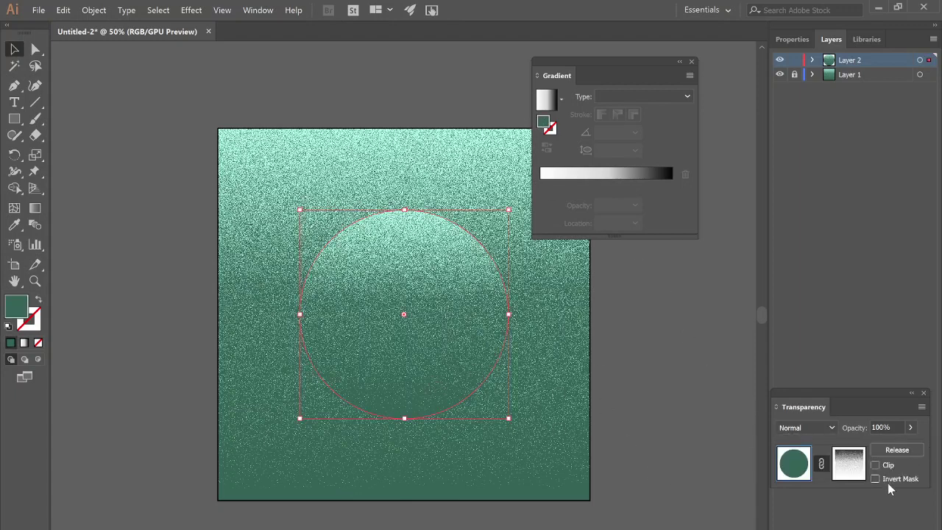
{"action": "left_click", "coordinate": [876, 479]}
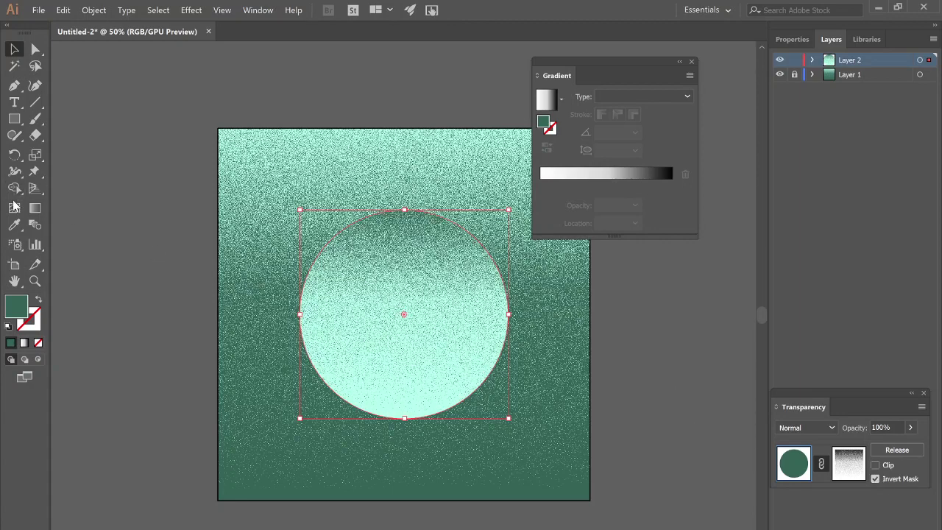
{"action": "left_click", "coordinate": [33, 211]}
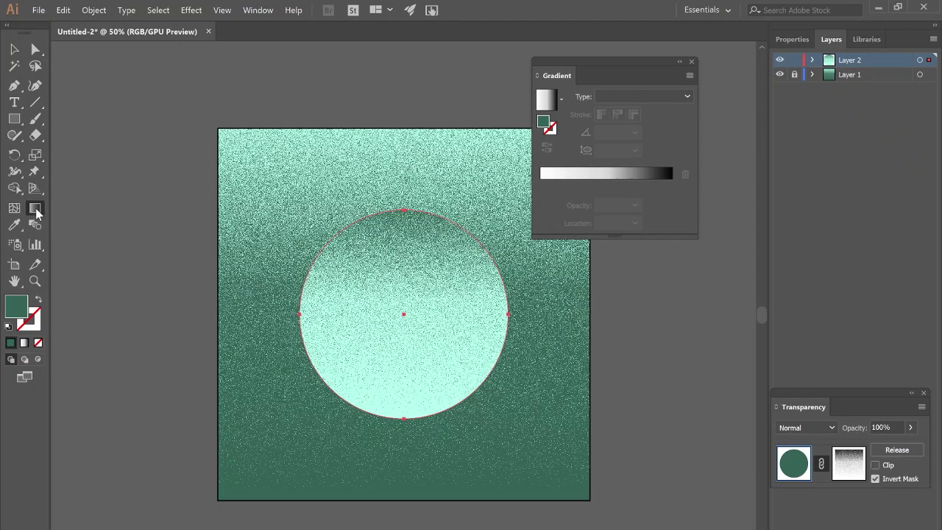
{"action": "left_click", "coordinate": [546, 99]}
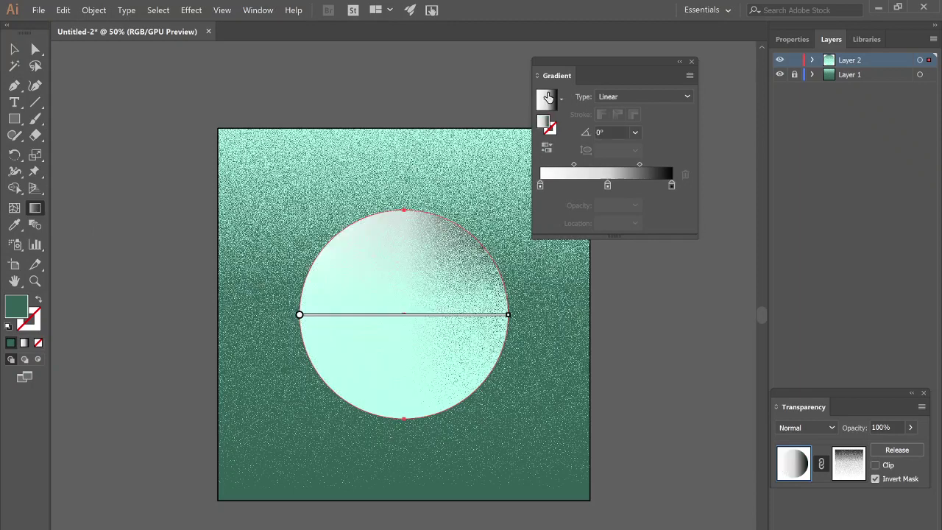
{"action": "key", "text": "ctrl+z"}
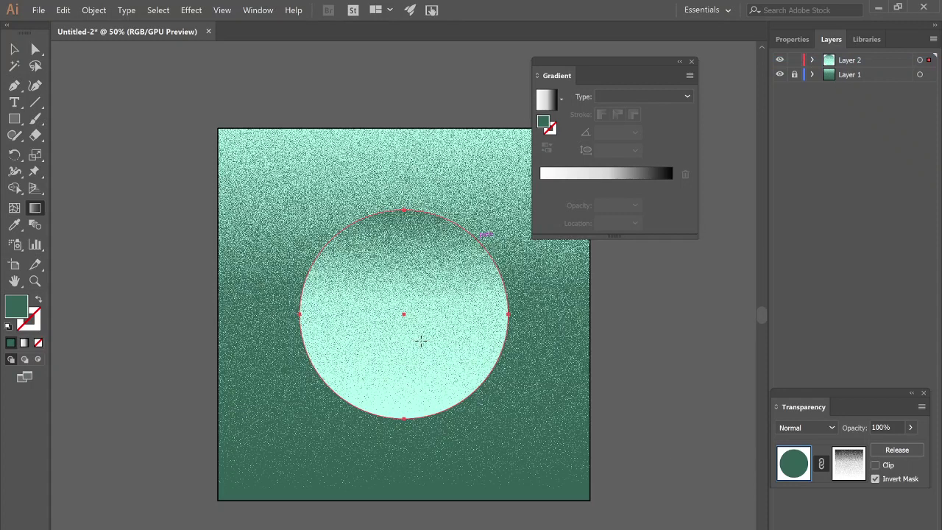
{"action": "left_click_drag", "start_coordinate": [395, 248], "coordinate": [401, 216]}
Edit the circle's mask gradient to run from just above the circle to below it, with the middle stop moved toward the white end
{"action": "left_click", "coordinate": [845, 464]}
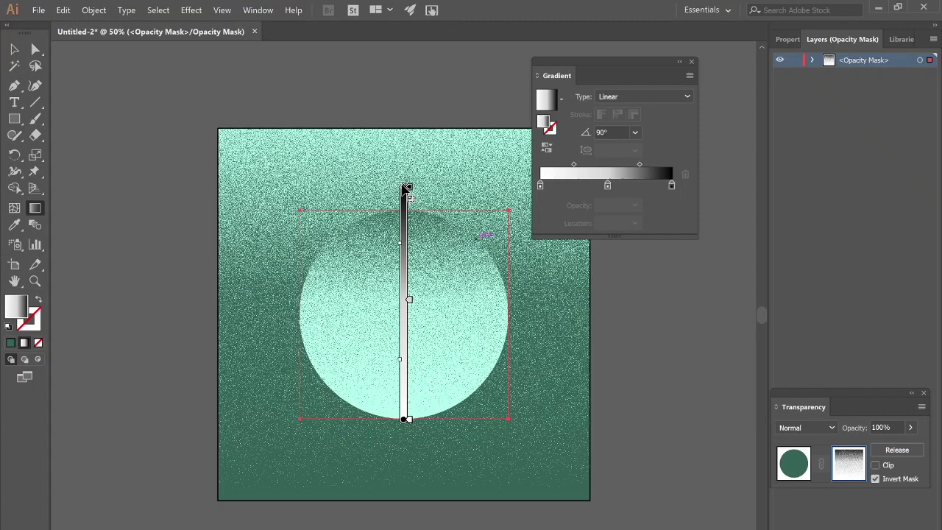
{"action": "left_click_drag", "start_coordinate": [403, 187], "coordinate": [403, 216]}
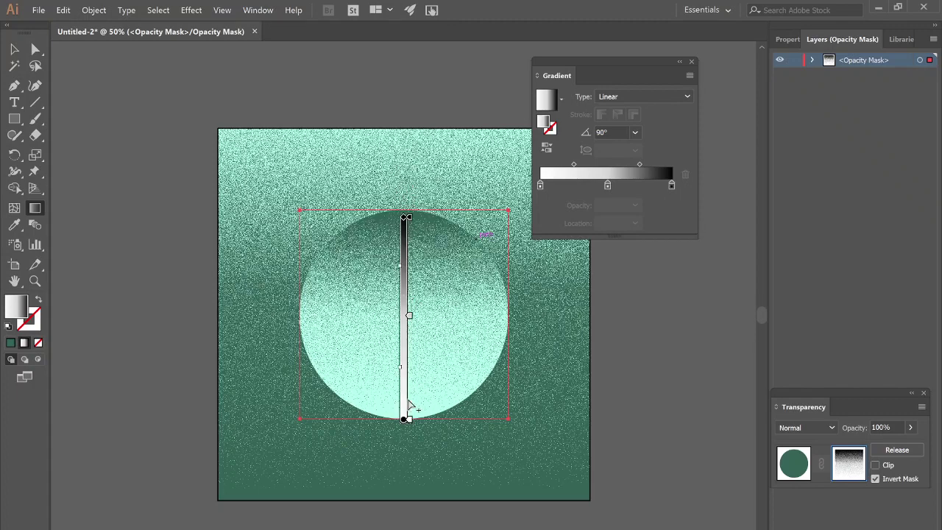
{"action": "mouse_move", "coordinate": [406, 420]}
{"action": "left_mouse_down"}
{"action": "mouse_move", "coordinate": [399, 451]}
{"action": "mouse_move", "coordinate": [398, 400]}
{"action": "left_mouse_up"}
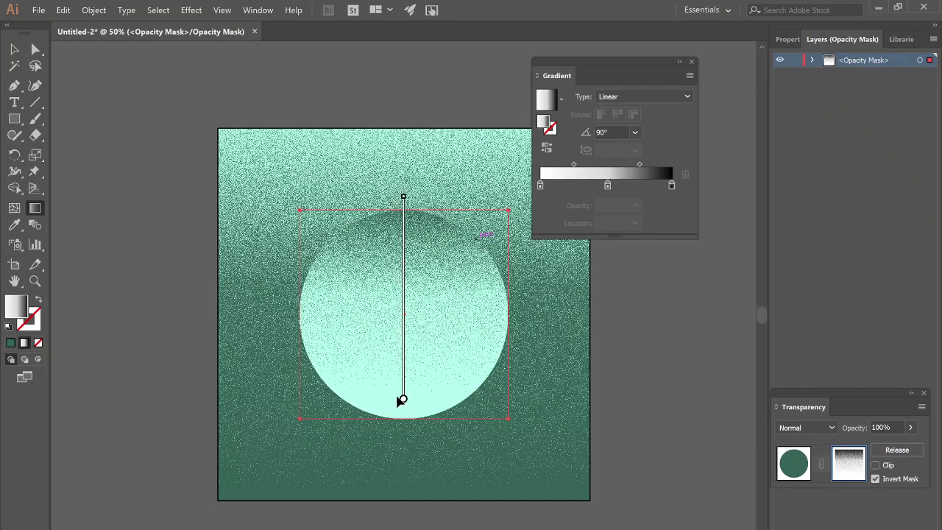
{"action": "left_click_drag", "start_coordinate": [404, 198], "coordinate": [404, 142]}
{"action": "left_click_drag", "start_coordinate": [406, 202], "coordinate": [406, 267]}
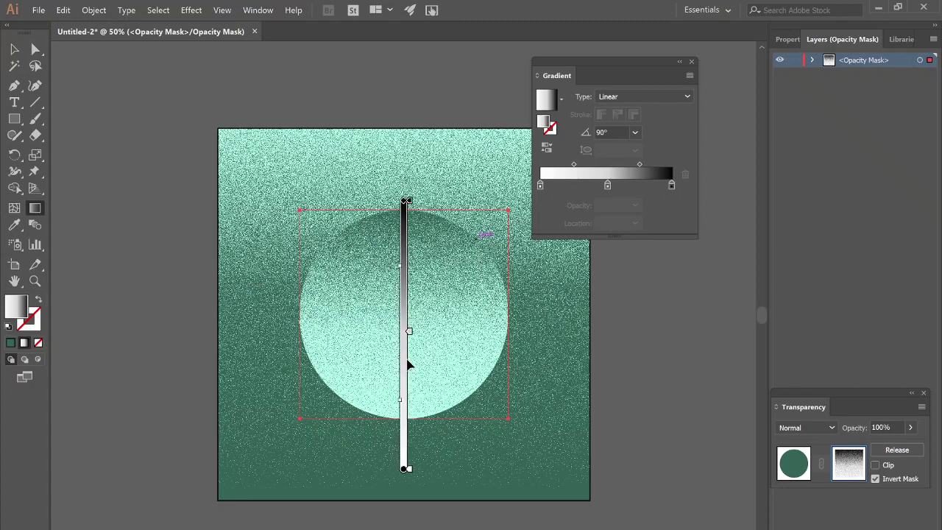
{"action": "left_click_drag", "start_coordinate": [408, 331], "coordinate": [410, 386]}
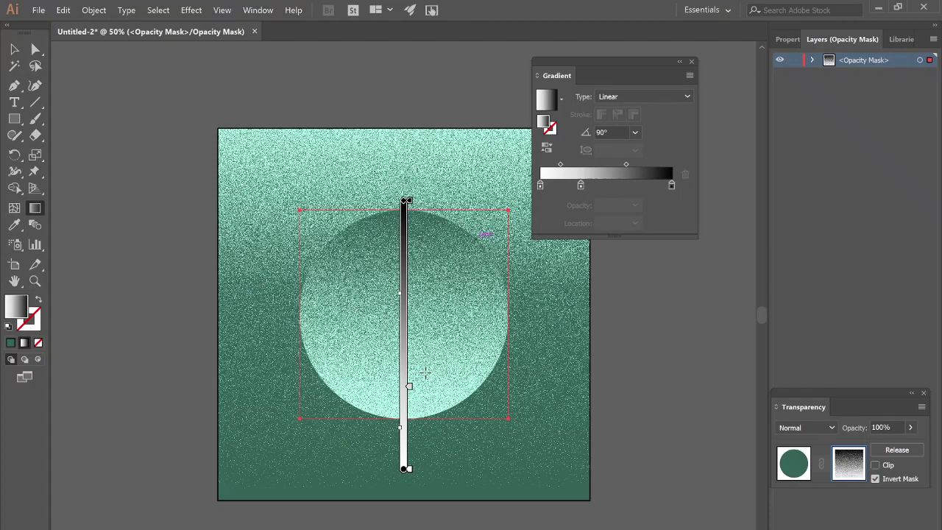
{"action": "left_click", "coordinate": [15, 49]}
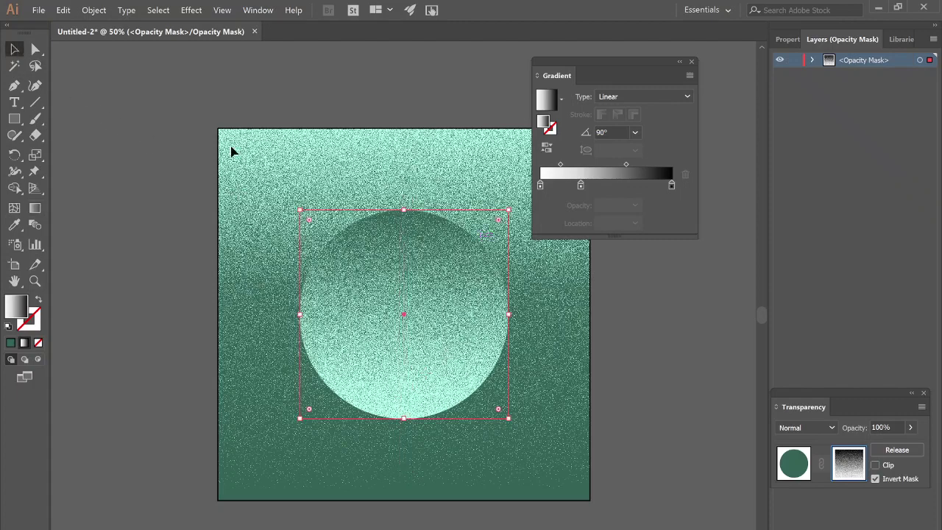
{"action": "left_click_drag", "start_coordinate": [458, 324], "coordinate": [456, 313]}
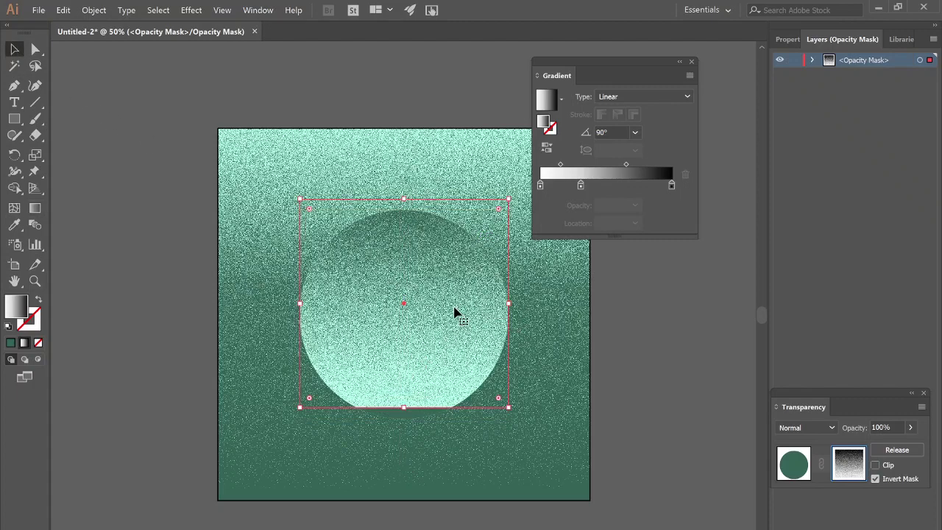
{"action": "key", "text": "ctrl+z"}
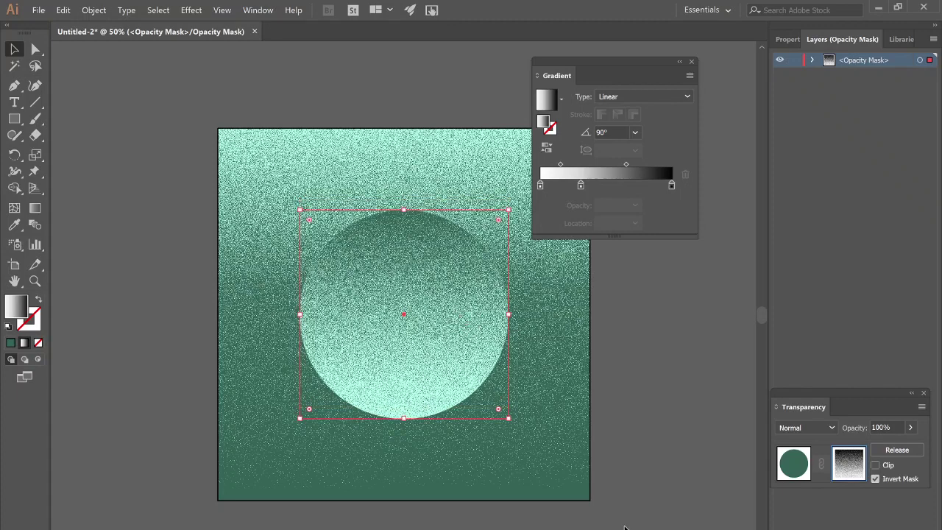
Return from the mask to the artwork, select both stacked circles and move them slightly upward together
{"action": "left_click", "coordinate": [793, 462]}
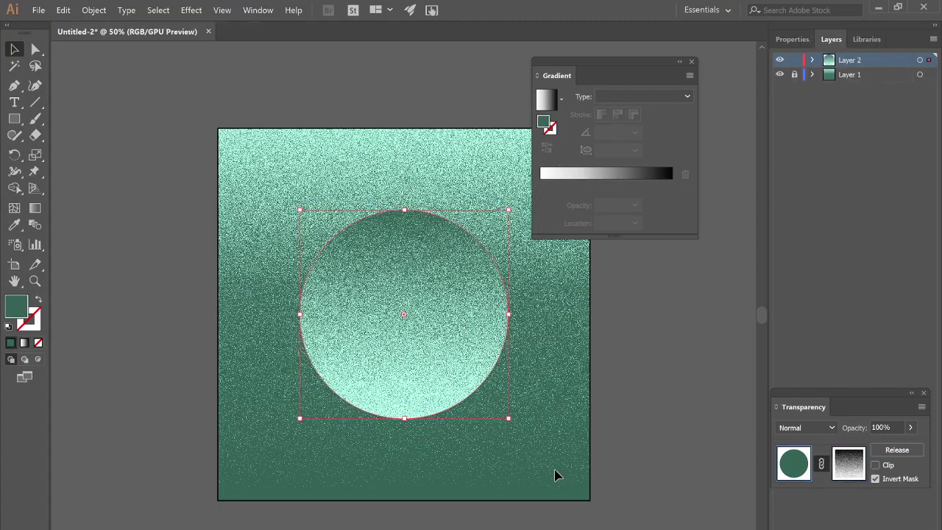
{"action": "left_click", "coordinate": [558, 475]}
{"action": "left_click", "coordinate": [361, 269]}
{"action": "left_click_drag", "start_coordinate": [427, 332], "coordinate": [427, 316]}
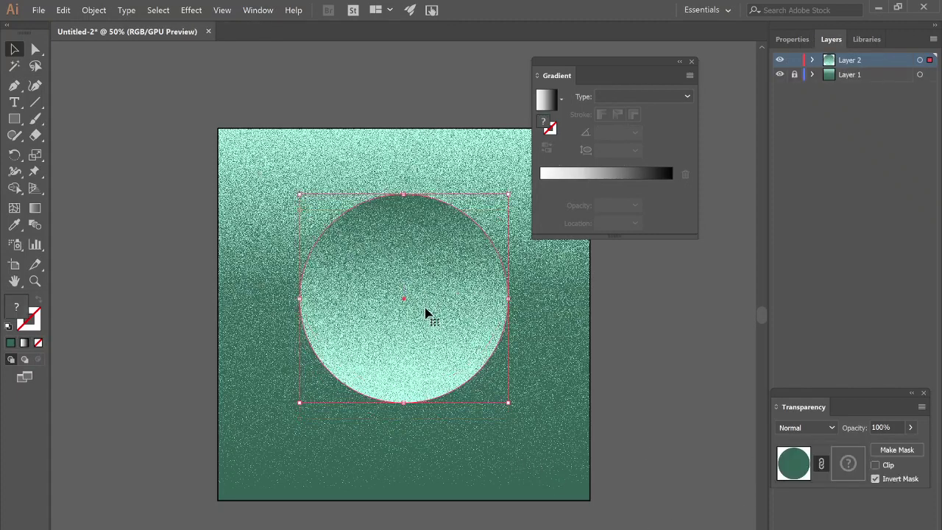
{"action": "left_click", "coordinate": [464, 477]}
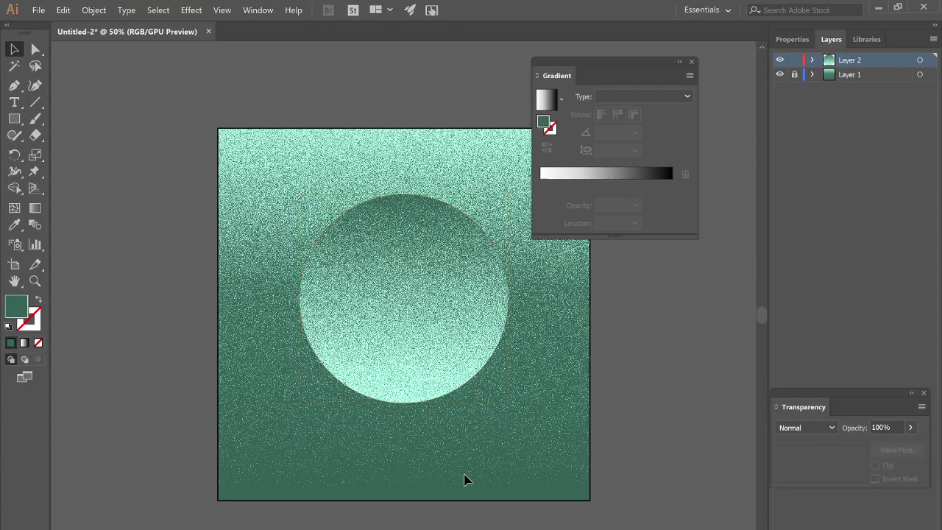
Select both stacked circles, enlarge them slightly in proportion and reposition them near the artboard's centre
{"action": "left_click", "coordinate": [444, 372]}
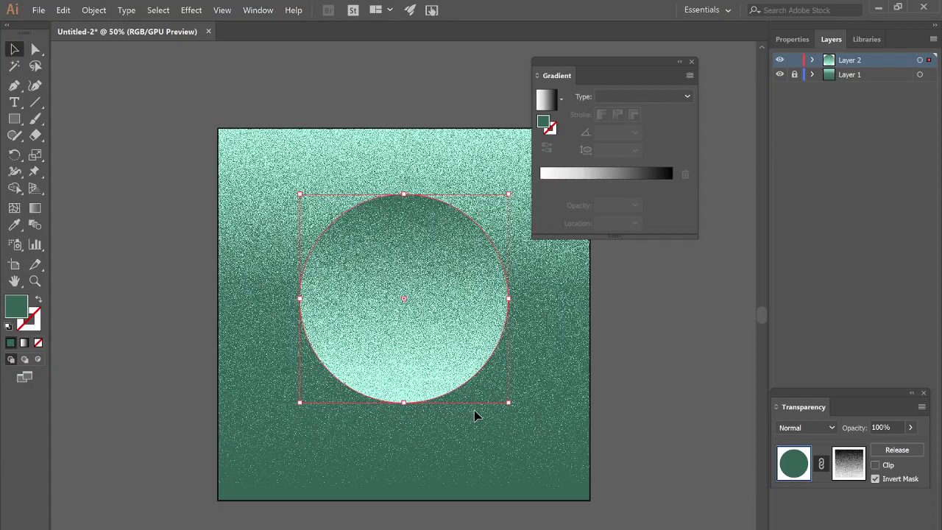
{"action": "left_click", "coordinate": [610, 515]}
{"action": "left_click_drag", "start_coordinate": [479, 414], "coordinate": [316, 276]}
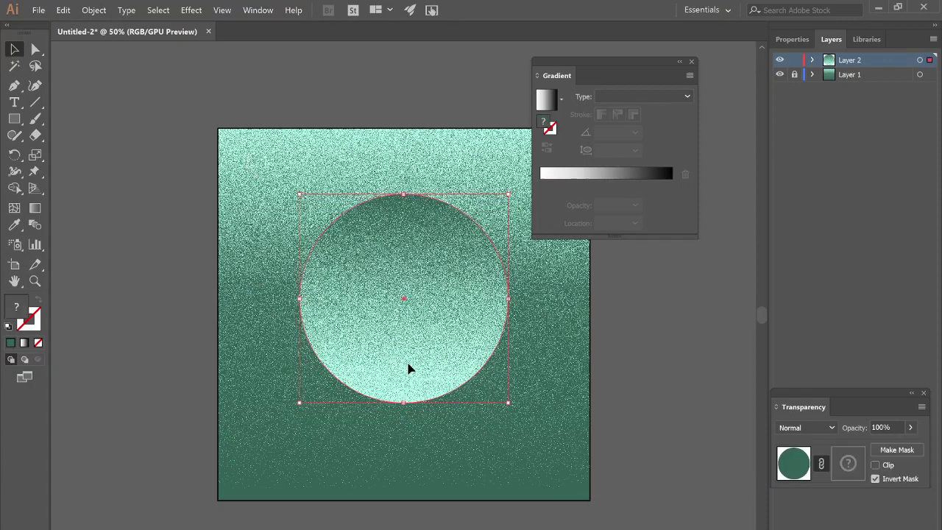
{"action": "left_click_drag", "start_coordinate": [410, 368], "coordinate": [409, 380]}
{"action": "left_click_drag", "start_coordinate": [300, 207], "coordinate": [294, 201]}
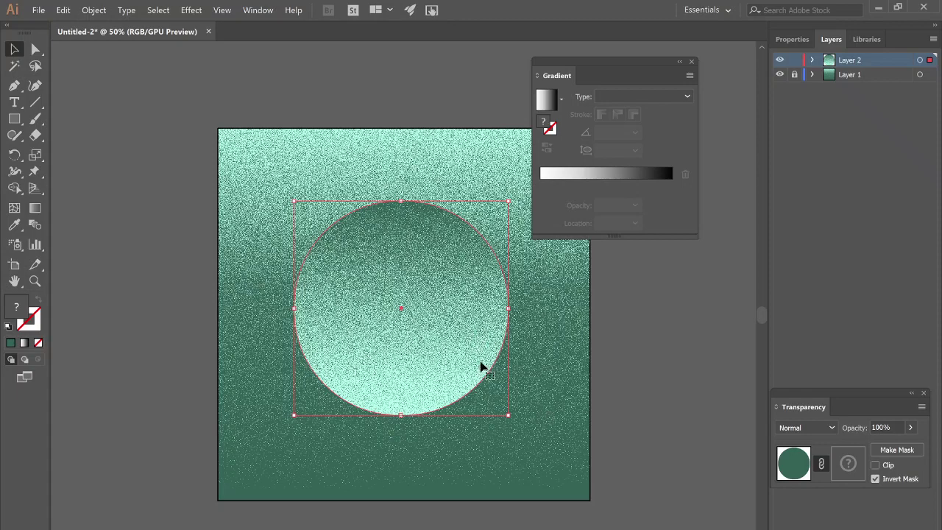
{"action": "mouse_move", "coordinate": [482, 366]}
{"action": "left_mouse_down"}
{"action": "mouse_move", "coordinate": [491, 372]}
{"action": "mouse_move", "coordinate": [497, 353]}
{"action": "mouse_move", "coordinate": [493, 363]}
{"action": "left_mouse_up"}
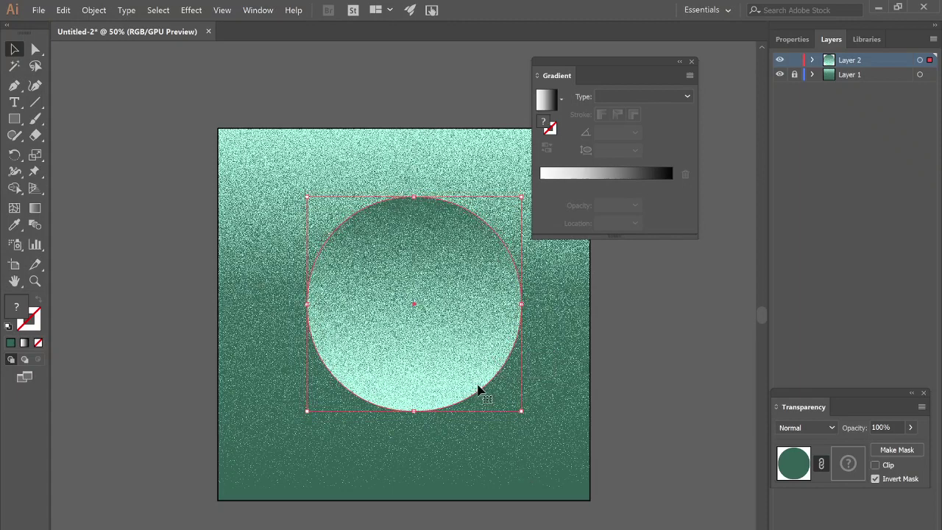
{"action": "left_click", "coordinate": [461, 505]}
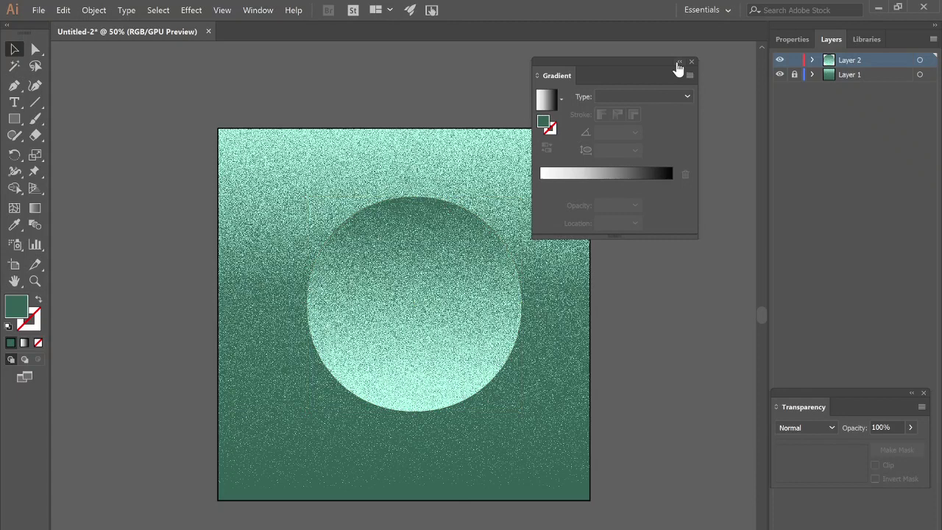
Collapse the Gradient panel and add the point text TAKE on the background above the circle
{"action": "left_click", "coordinate": [680, 62]}
{"action": "key", "text": "t"}
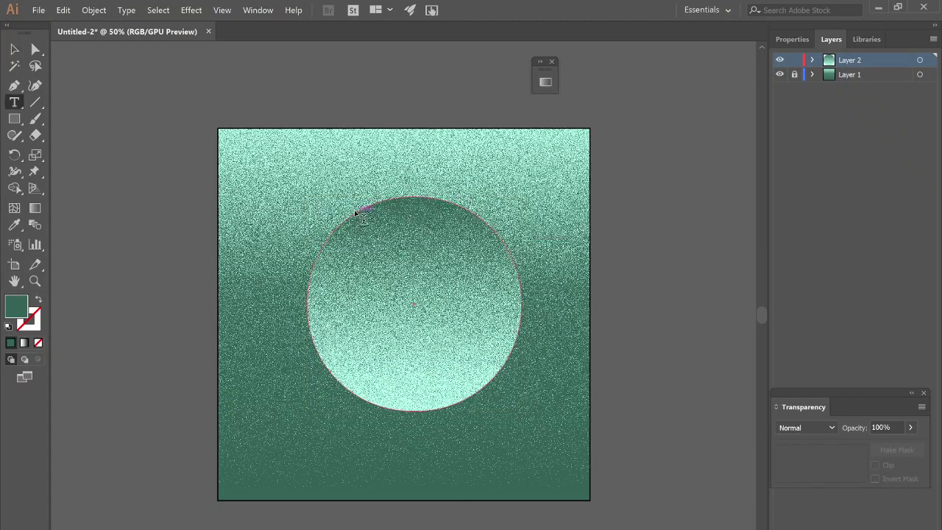
{"action": "left_click", "coordinate": [375, 206]}
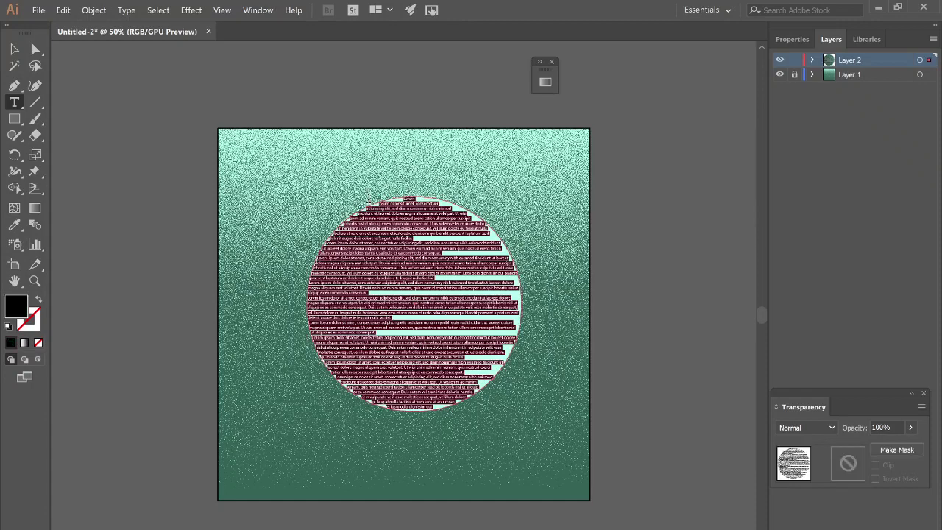
{"action": "key", "text": "ctrl+z"}
{"action": "left_click", "coordinate": [273, 170]}
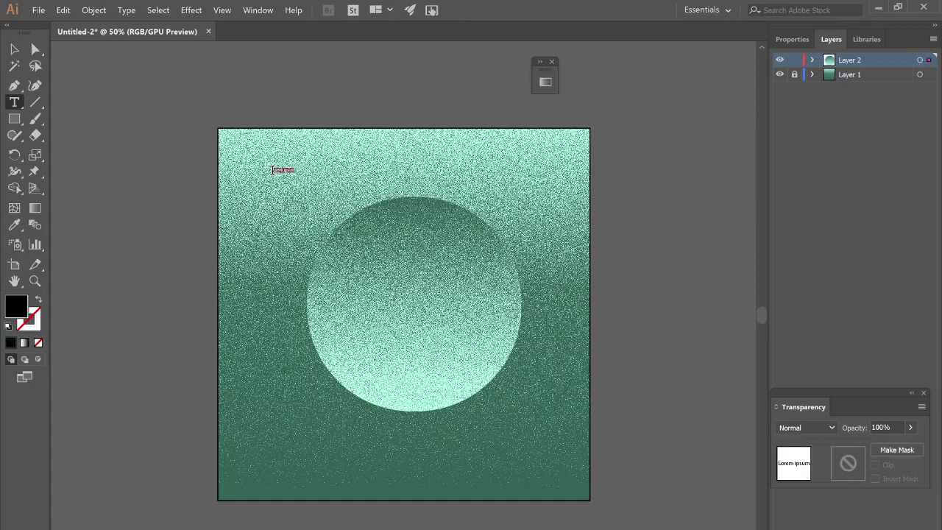
{"action": "key", "text": "BackSpace"}
{"action": "type", "text": "take"}
{"action": "key", "text": "BackSpace"}
{"action": "key", "text": "BackSpace"}
{"action": "key", "text": "BackSpace"}
{"action": "key", "text": "BackSpace"}
{"action": "type", "text": "TAKE"}
{"action": "key", "text": "Escape"}
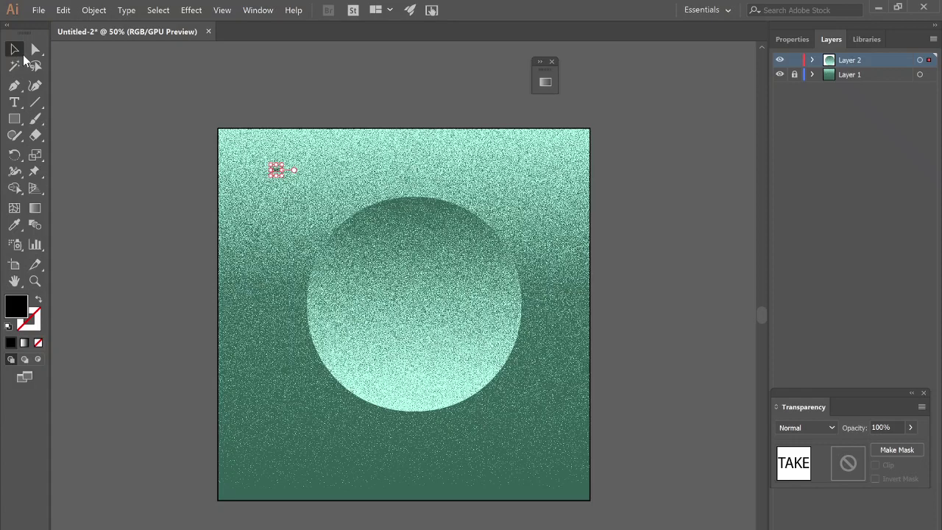
Enlarge the TAKE text over the upper part of the circle and place a copy below it reading YOUR
{"action": "left_click_drag", "start_coordinate": [287, 181], "coordinate": [473, 325]}
{"action": "left_click_drag", "start_coordinate": [407, 274], "coordinate": [431, 298]}
{"action": "key", "text": "t"}
{"action": "double_click", "coordinate": [431, 298]}
{"action": "type", "text": "your"}
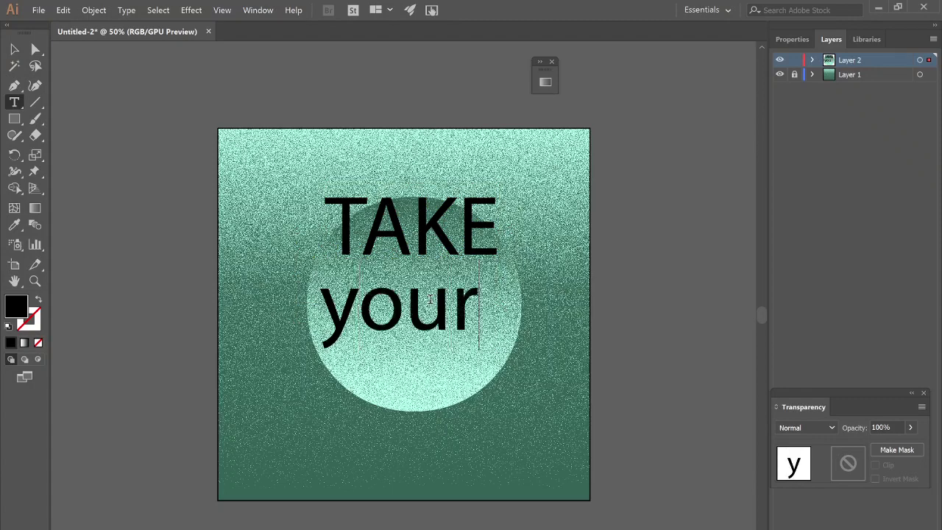
{"action": "key", "text": "BackSpace"}
{"action": "key", "text": "BackSpace"}
{"action": "key", "text": "BackSpace"}
{"action": "key", "text": "BackSpace"}
{"action": "type", "text": "YOUR"}
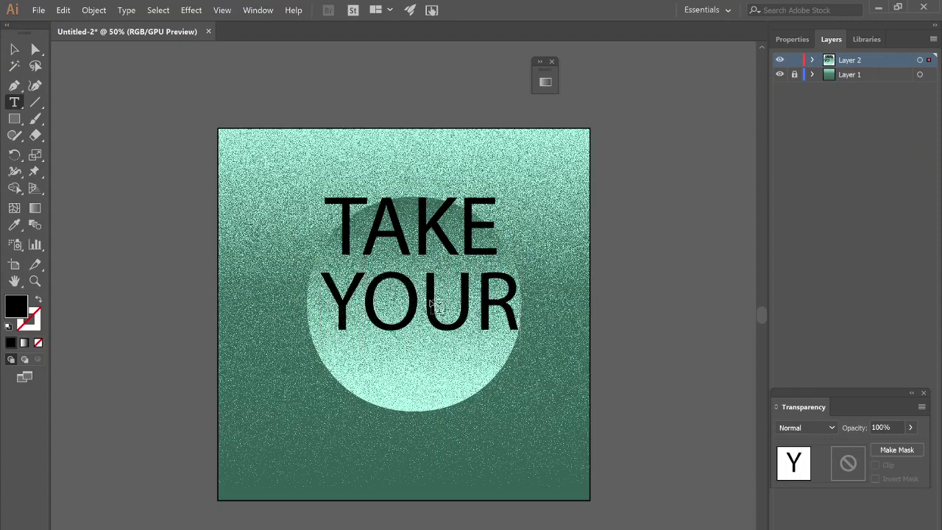
Duplicate the YOUR text below itself and change the copy to read VITAMIN
{"action": "left_click", "coordinate": [14, 49]}
{"action": "left_click_drag", "start_coordinate": [435, 314], "coordinate": [432, 412]}
{"action": "key", "text": "t"}
{"action": "double_click", "coordinate": [432, 409]}
{"action": "type", "text": "VITAMIN"}
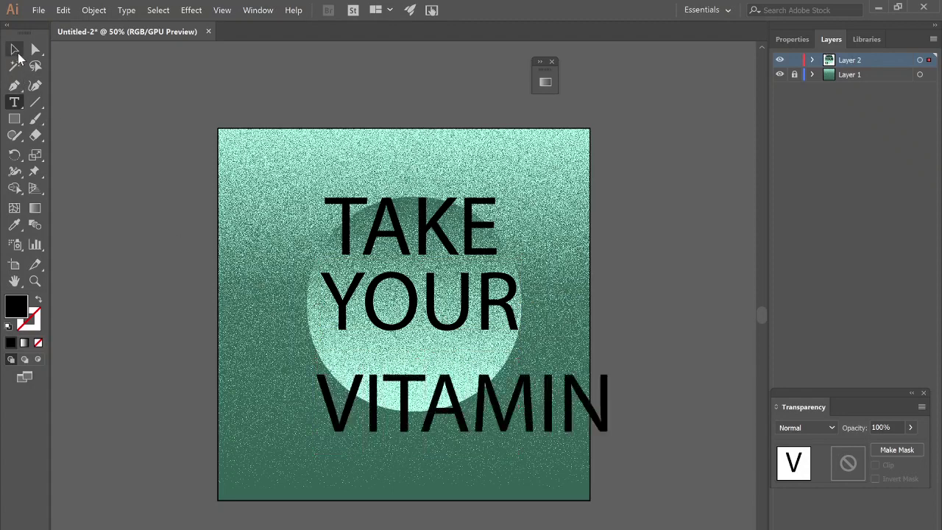
Duplicate the VITAMIN text below itself, at the artboard's lower edge, and change the copy to read D
{"action": "left_click", "coordinate": [14, 49]}
{"action": "left_click_drag", "start_coordinate": [429, 404], "coordinate": [429, 498]}
{"action": "key", "text": "t"}
{"action": "double_click", "coordinate": [427, 490]}
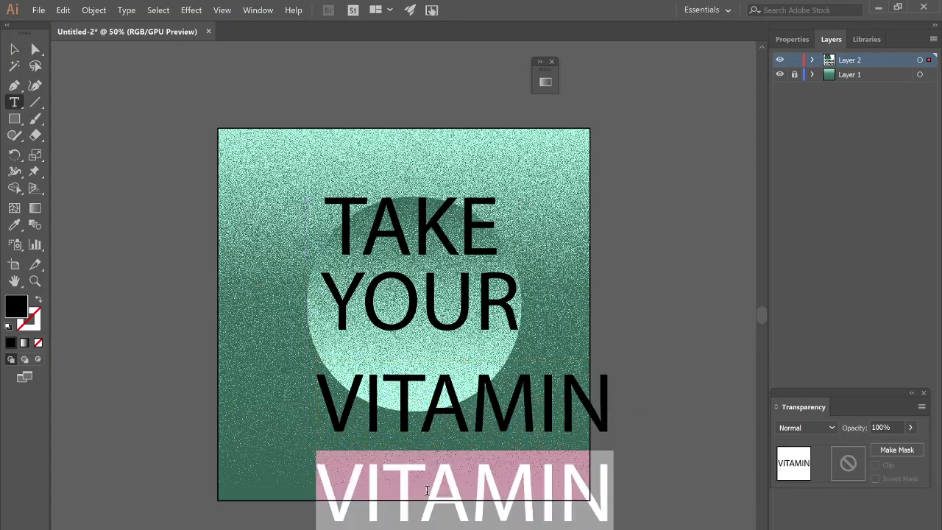
{"action": "type", "text": "d"}
{"action": "key", "text": "BackSpace"}
{"action": "type", "text": "D"}
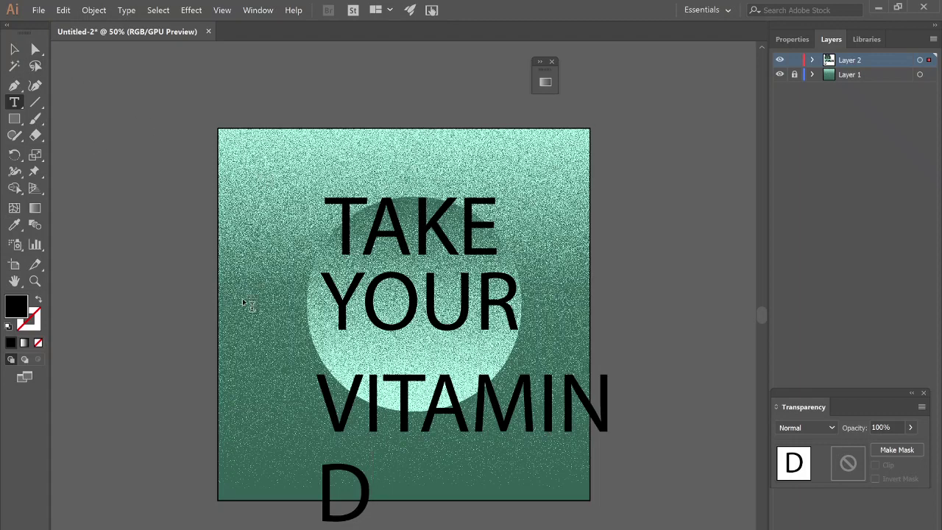
Browse the font previews for the TAKE text and set its font to Akira Expanded Super Bold
{"action": "double_click", "coordinate": [399, 208]}
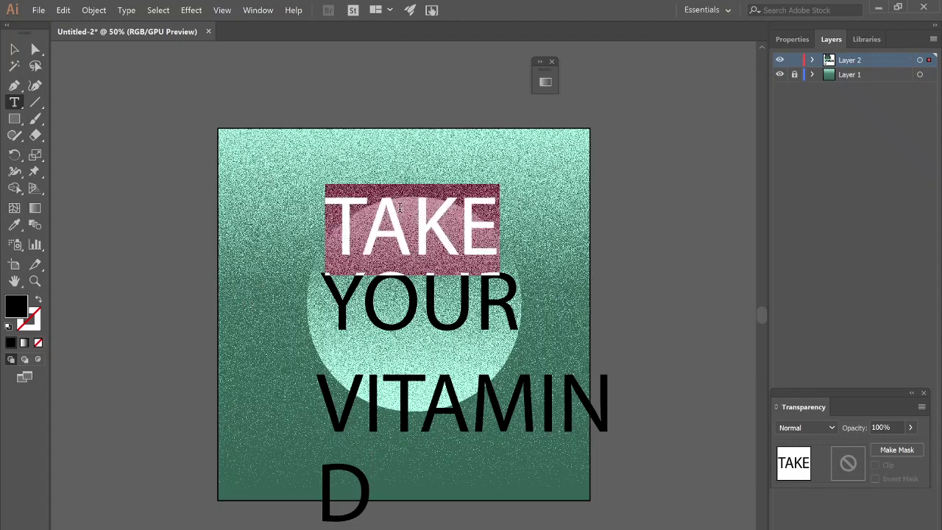
{"action": "left_click", "coordinate": [793, 39]}
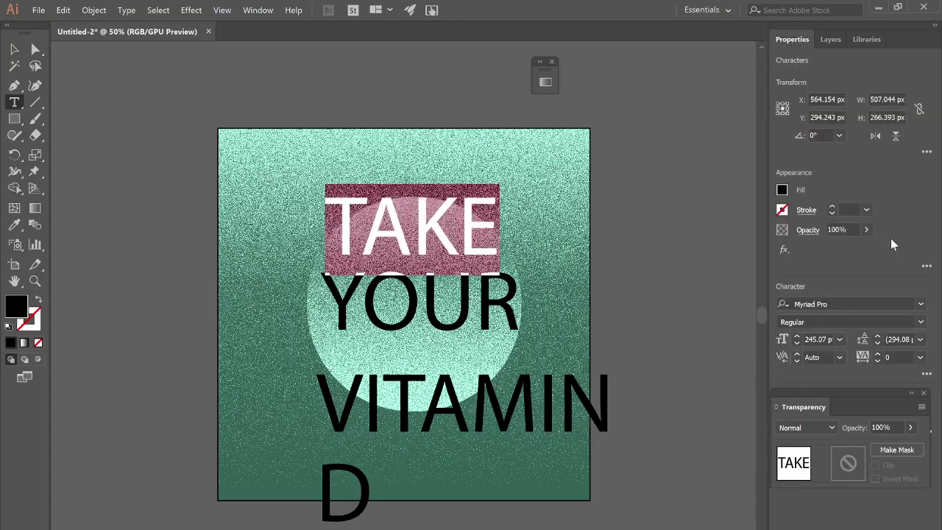
{"action": "left_click", "coordinate": [920, 304]}
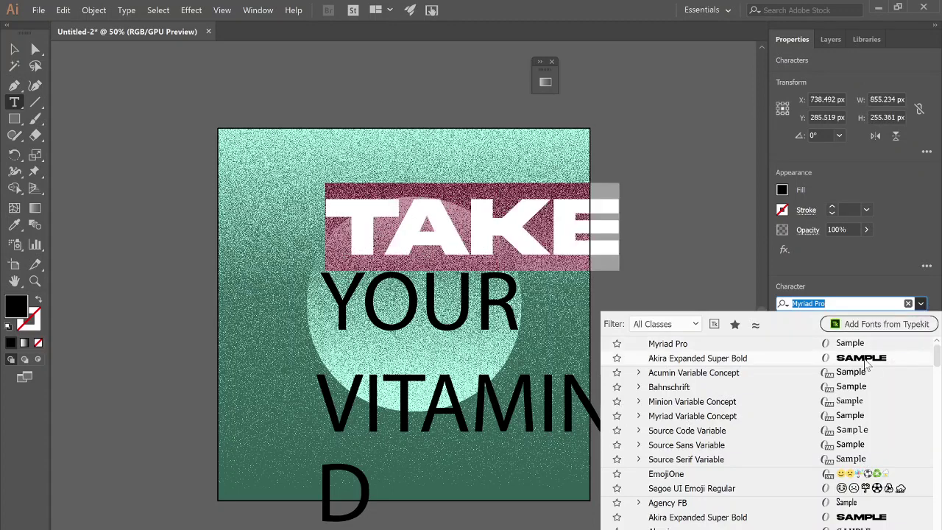
{"action": "scroll", "coordinate": [937, 359], "scroll_direction": "down", "scroll_amount": 2}
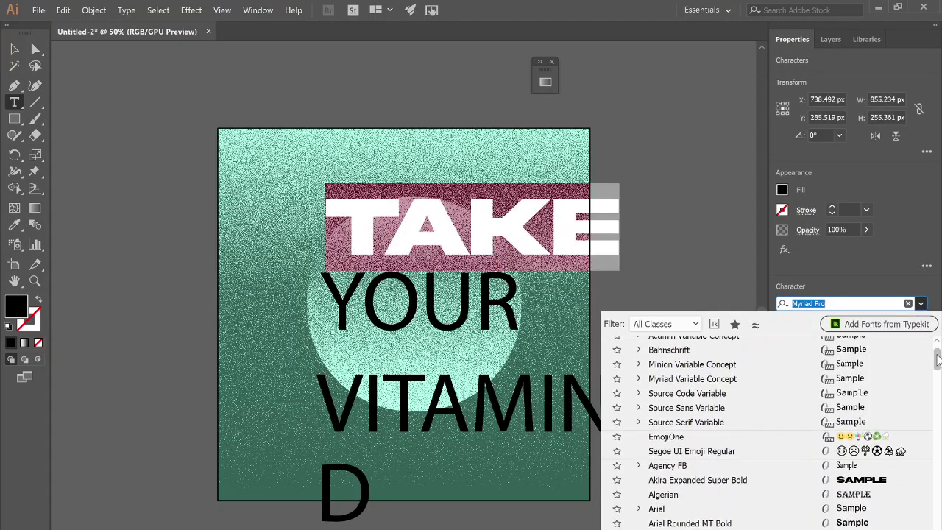
{"action": "left_click_drag", "start_coordinate": [937, 358], "coordinate": [937, 374]}
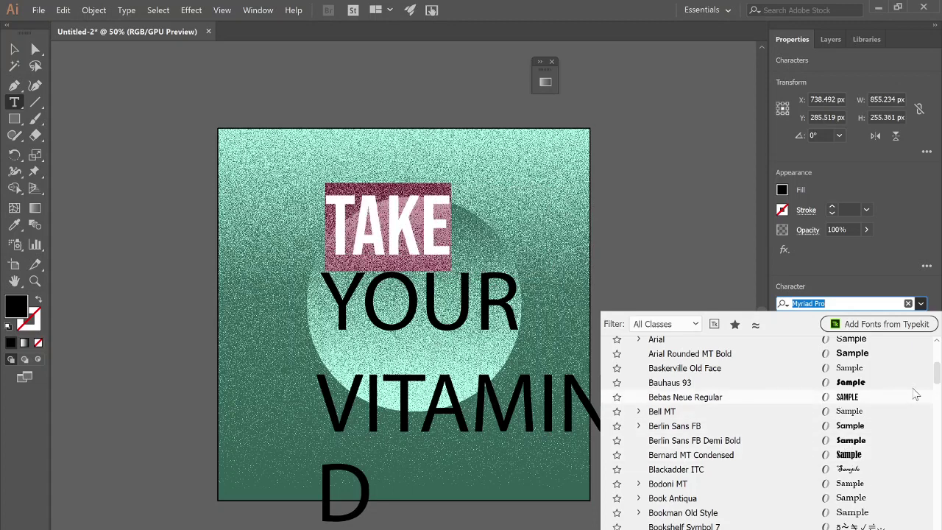
{"action": "scroll", "coordinate": [846, 383], "scroll_direction": "up", "scroll_amount": 5}
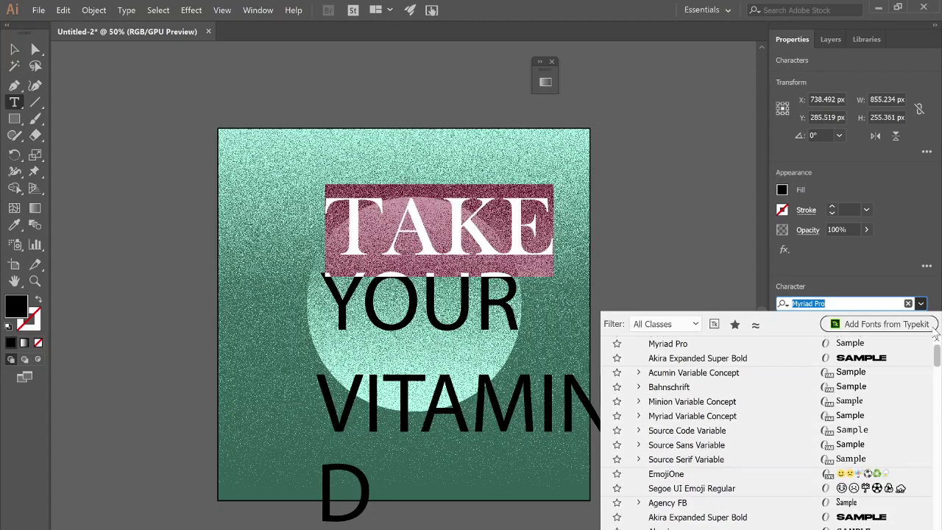
{"action": "left_click", "coordinate": [770, 360]}
Set the font of the YOUR text to Akira Expanded Super Bold
{"action": "double_click", "coordinate": [433, 313]}
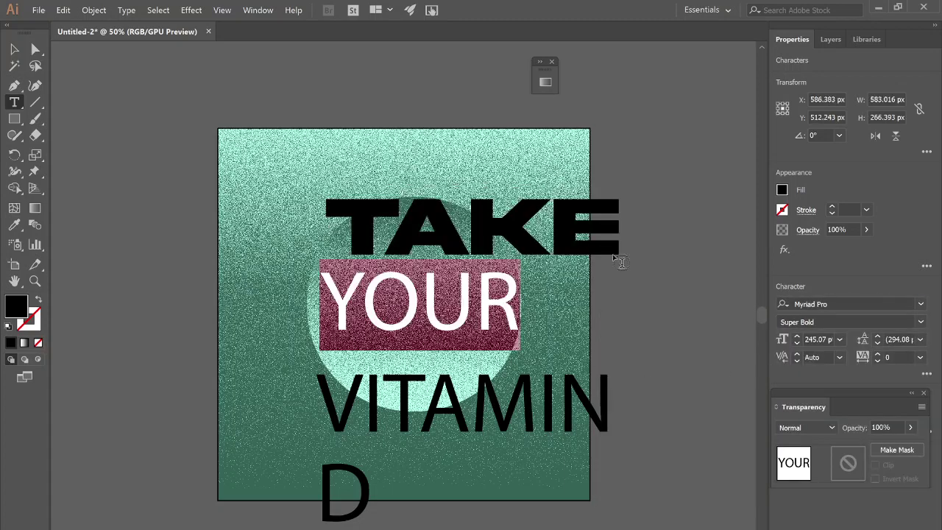
{"action": "left_click", "coordinate": [782, 190]}
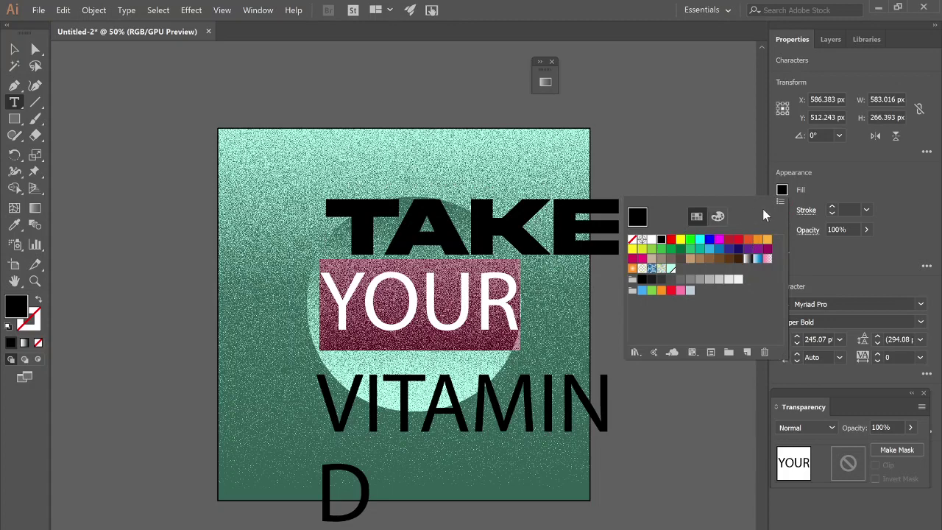
{"action": "left_click", "coordinate": [895, 303]}
{"action": "type", "text": "ak"}
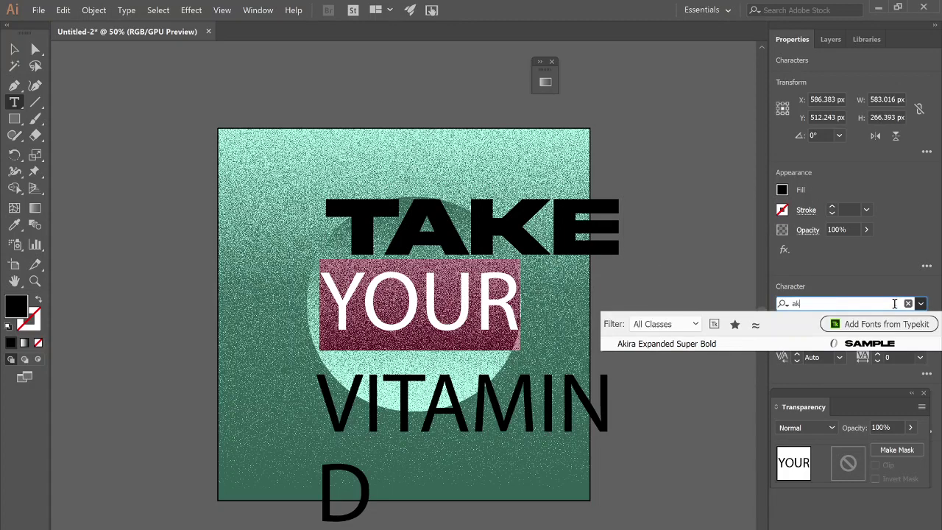
{"action": "left_click", "coordinate": [813, 346]}
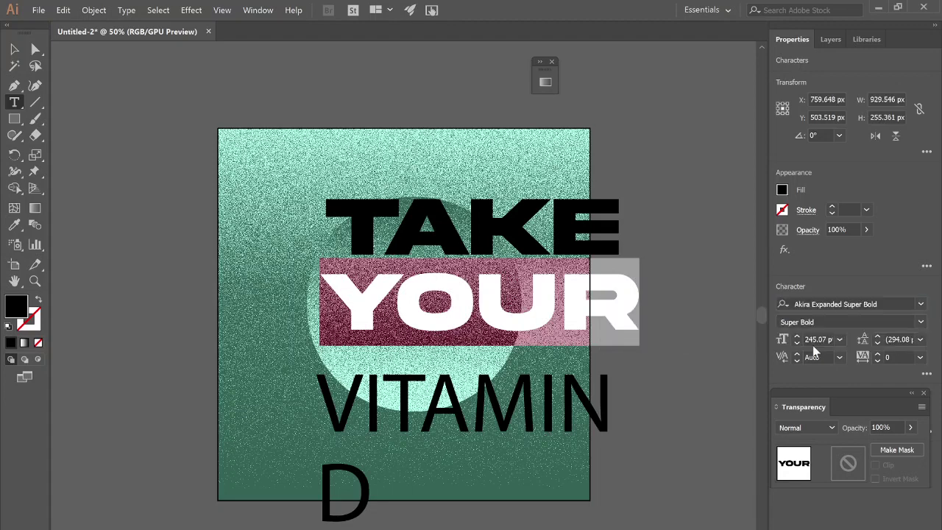
Set the font of the VITAMIN text to Akira Expanded Super Bold
{"action": "double_click", "coordinate": [509, 398]}
{"action": "left_click", "coordinate": [832, 302]}
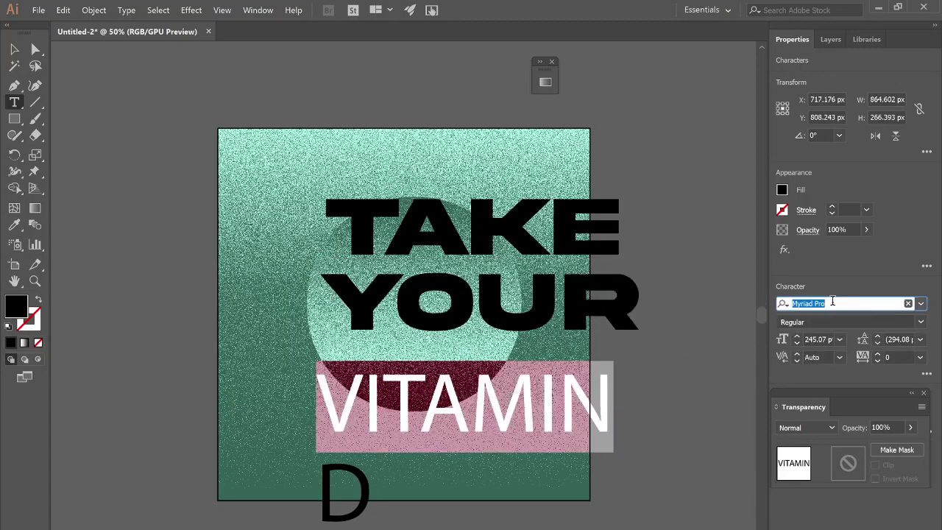
{"action": "type", "text": "ak"}
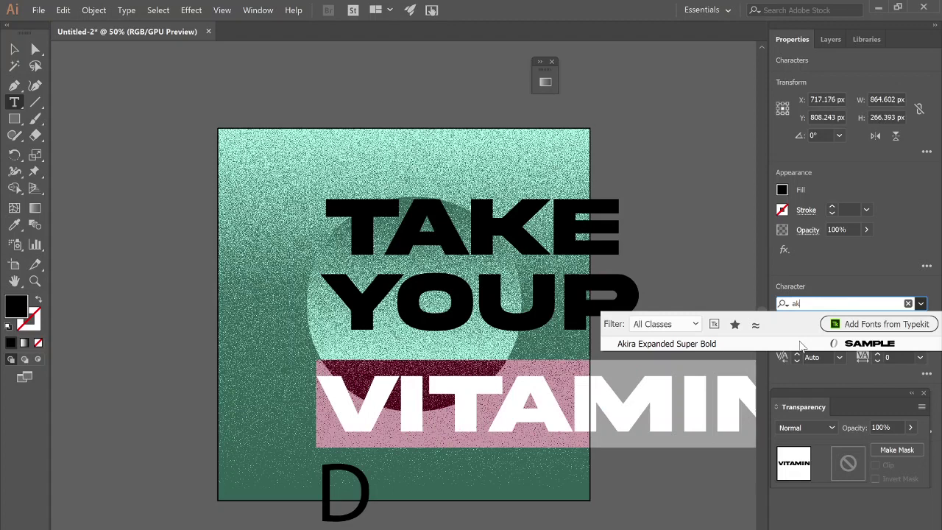
{"action": "left_click", "coordinate": [809, 344]}
Set the font of the letter D to Akira Expanded Super Bold and finish editing the text
{"action": "double_click", "coordinate": [331, 497]}
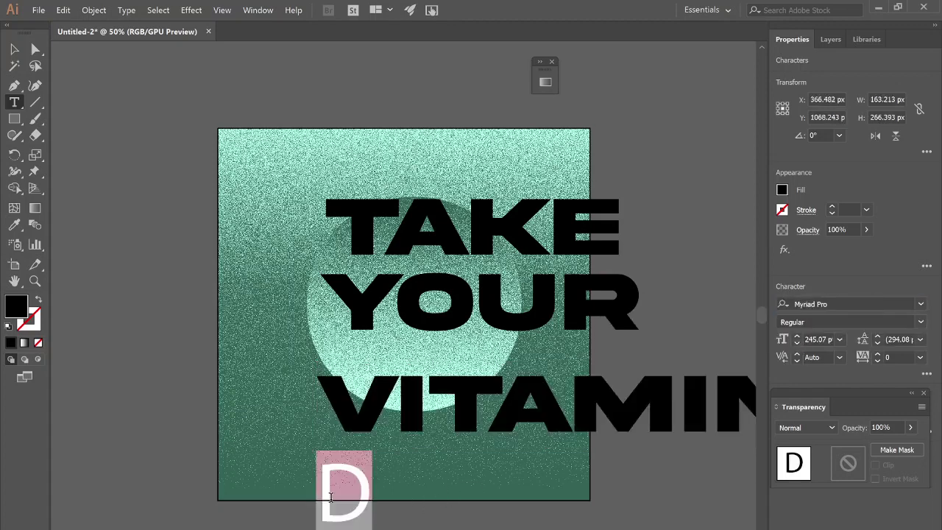
{"action": "left_click", "coordinate": [843, 304]}
{"action": "type", "text": "ak"}
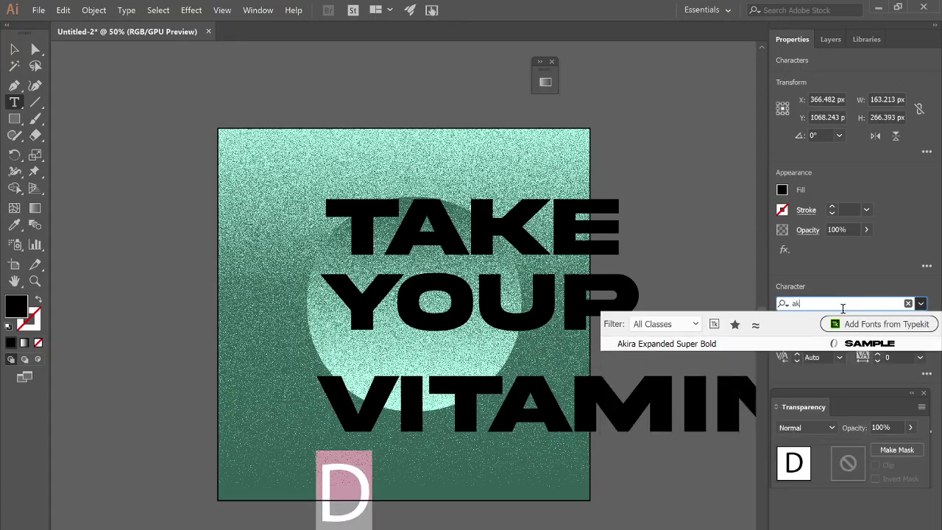
{"action": "left_click", "coordinate": [809, 343]}
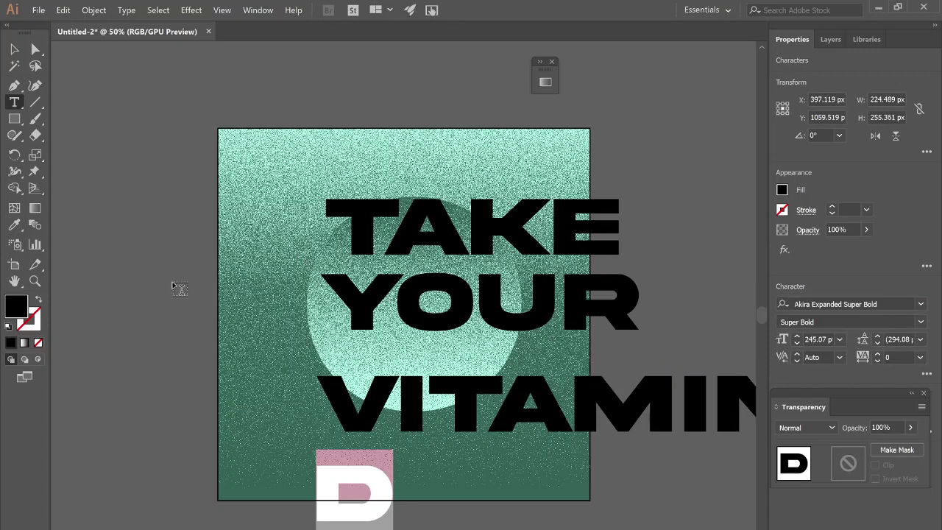
{"action": "key", "text": "Escape"}
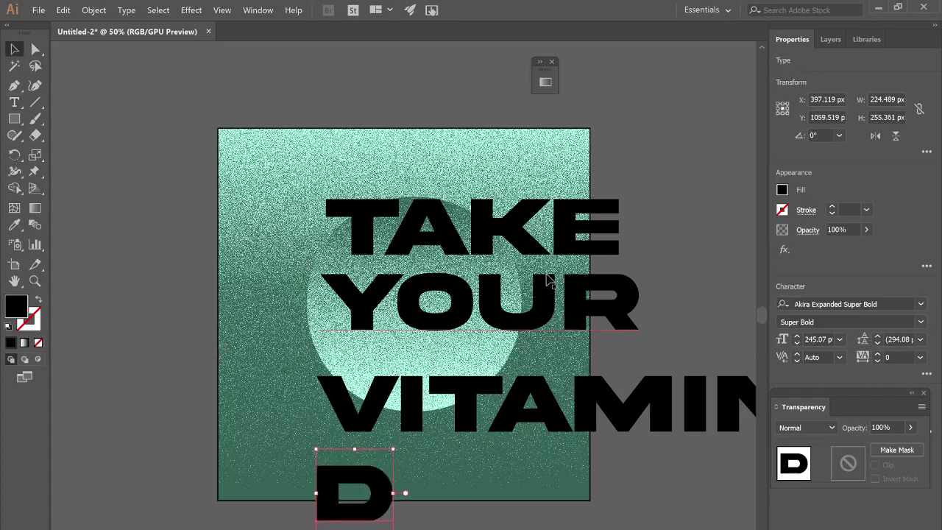
Move the TAKE text to about X 606 px, Y 238 px, and set up the expanded Align panel to align to the artboard
{"action": "left_click_drag", "start_coordinate": [550, 248], "coordinate": [504, 230]}
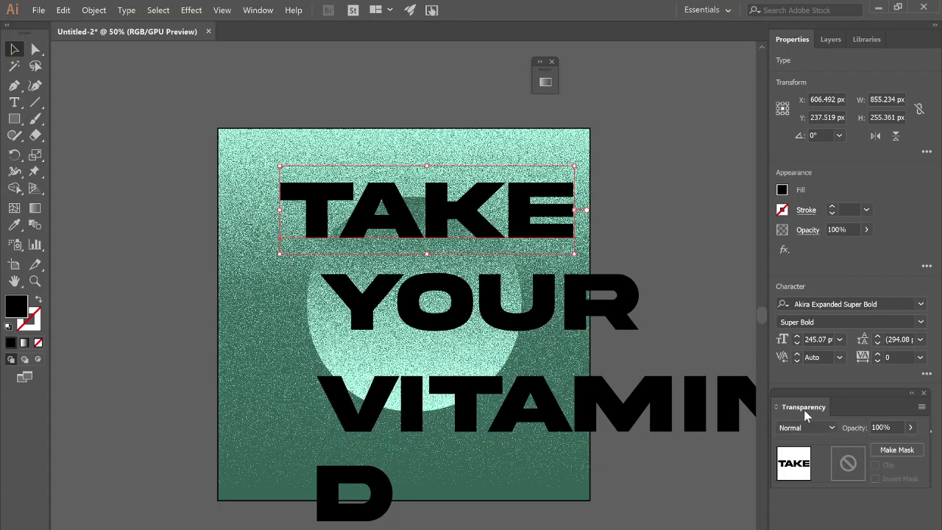
{"action": "left_click_drag", "start_coordinate": [804, 411], "coordinate": [816, 522]}
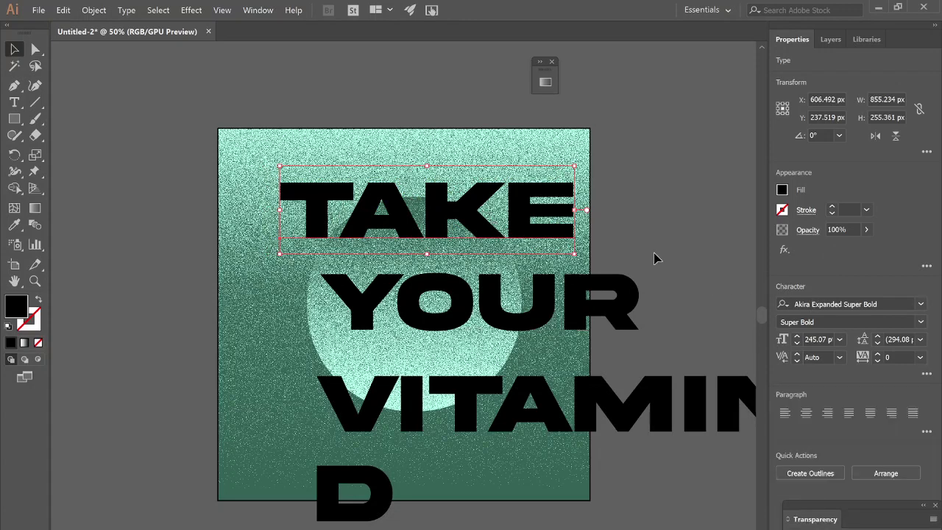
{"action": "left_click", "coordinate": [258, 10]}
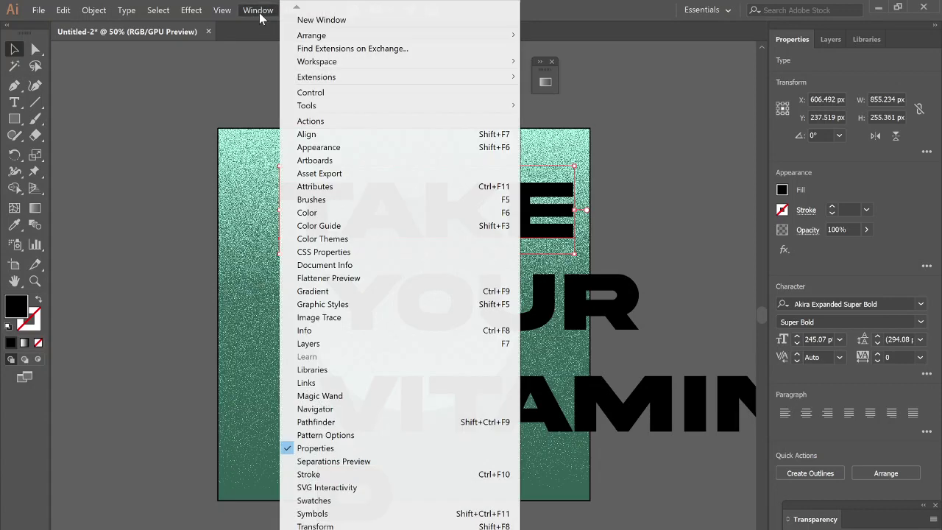
{"action": "left_click", "coordinate": [307, 134]}
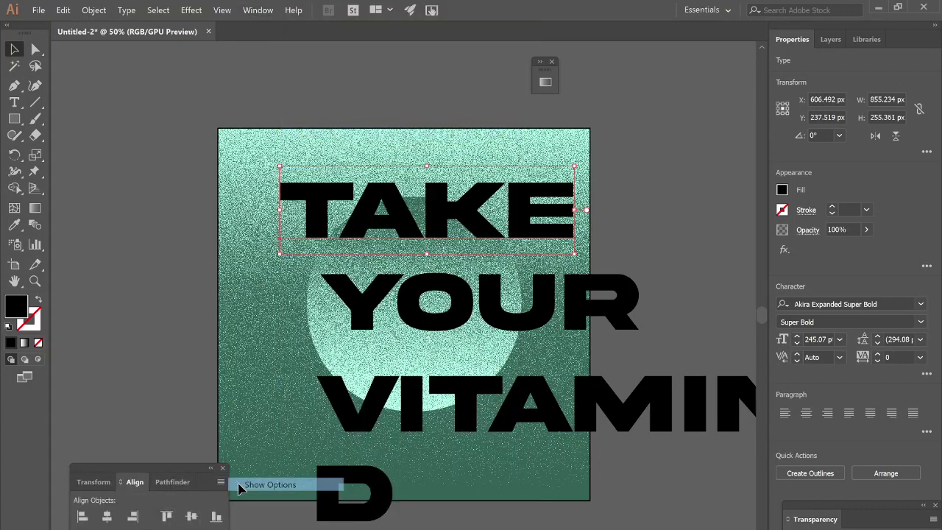
{"action": "left_click", "coordinate": [265, 484]}
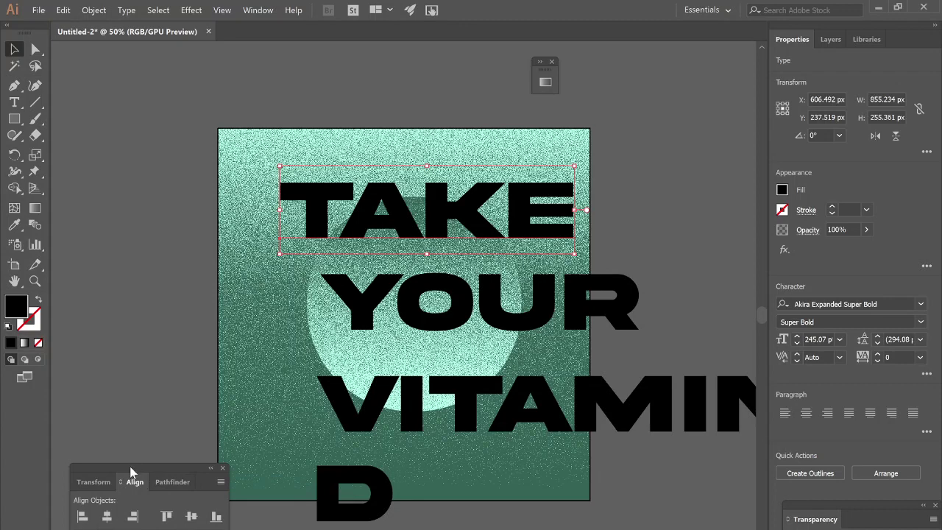
{"action": "left_click_drag", "start_coordinate": [131, 477], "coordinate": [118, 338]}
{"action": "left_click", "coordinate": [202, 457]}
{"action": "left_click", "coordinate": [231, 500]}
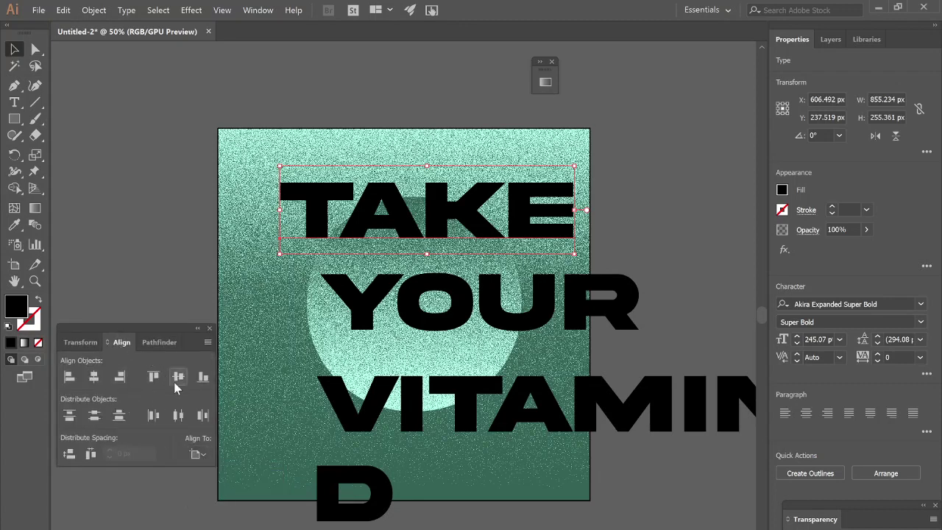
Center the TAKE, YOUR, VITAMIN and D texts horizontally on the artboard, one after another
{"action": "left_click", "coordinate": [94, 377]}
{"action": "left_click", "coordinate": [475, 335]}
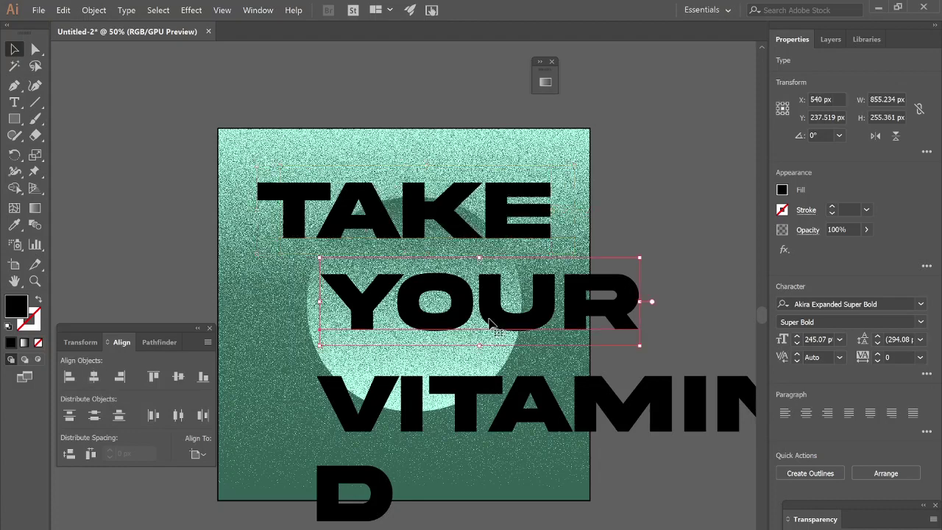
{"action": "left_click", "coordinate": [94, 377]}
{"action": "left_click", "coordinate": [449, 416]}
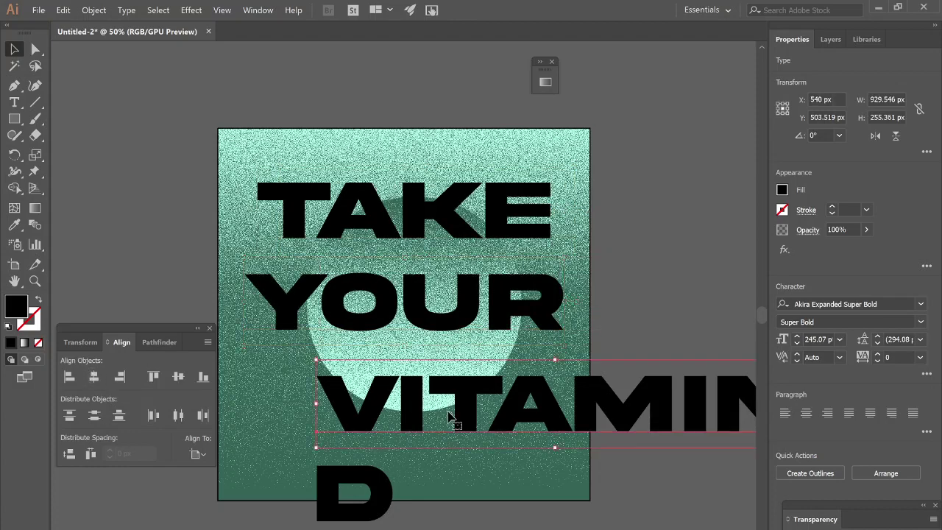
{"action": "left_click", "coordinate": [94, 377]}
{"action": "left_click", "coordinate": [346, 503]}
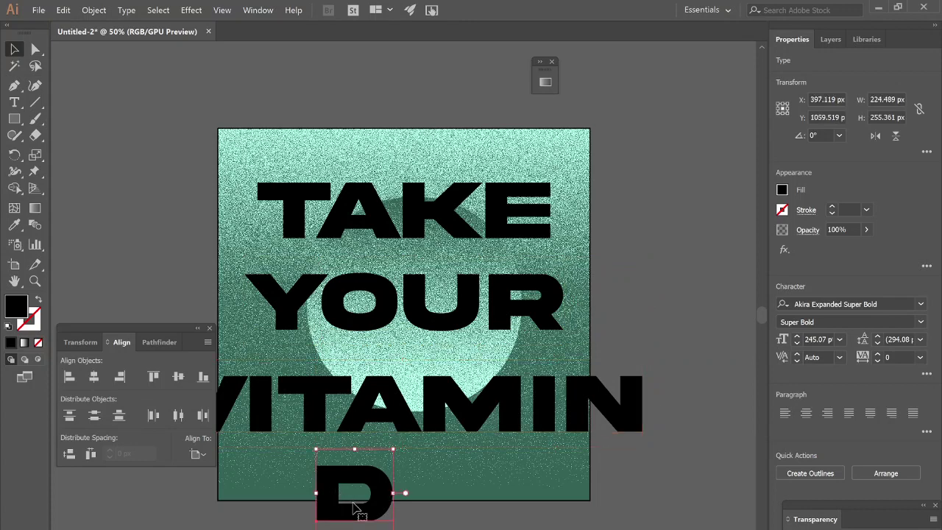
{"action": "left_click", "coordinate": [93, 376]}
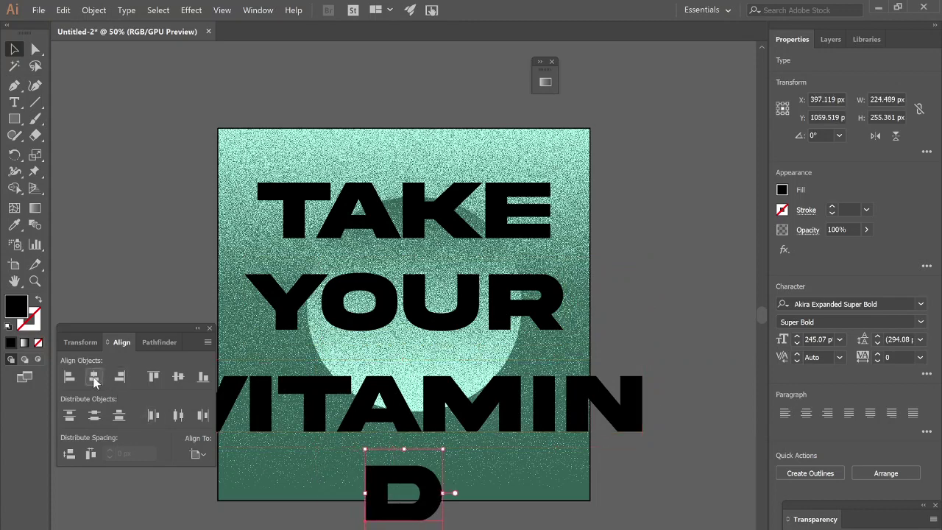
Move YOUR, VITAMIN and D up into a tight stack below TAKE, at about Y 430, 628 and 850 px
{"action": "left_click", "coordinate": [429, 215]}
{"action": "left_click_drag", "start_coordinate": [444, 332], "coordinate": [450, 290]}
{"action": "left_click_drag", "start_coordinate": [447, 408], "coordinate": [456, 343]}
{"action": "left_click_drag", "start_coordinate": [425, 465], "coordinate": [433, 394]}
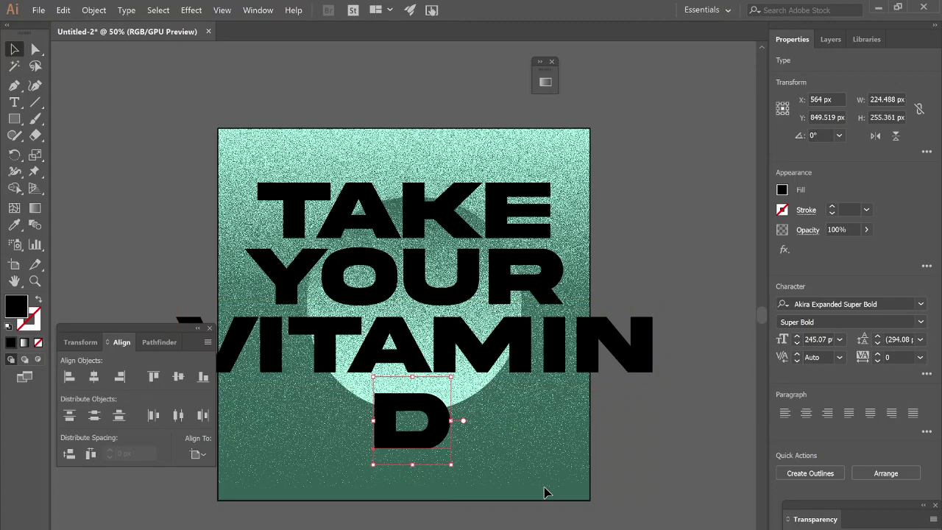
Center the circle and all four text lines horizontally on the artboard together, and deselect them
{"action": "key", "text": "ctrl+a"}
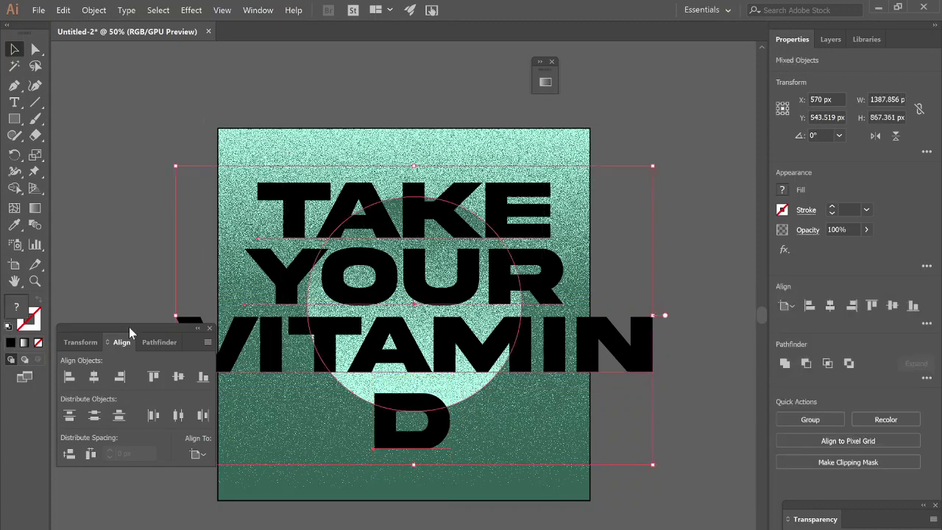
{"action": "left_click", "coordinate": [93, 376]}
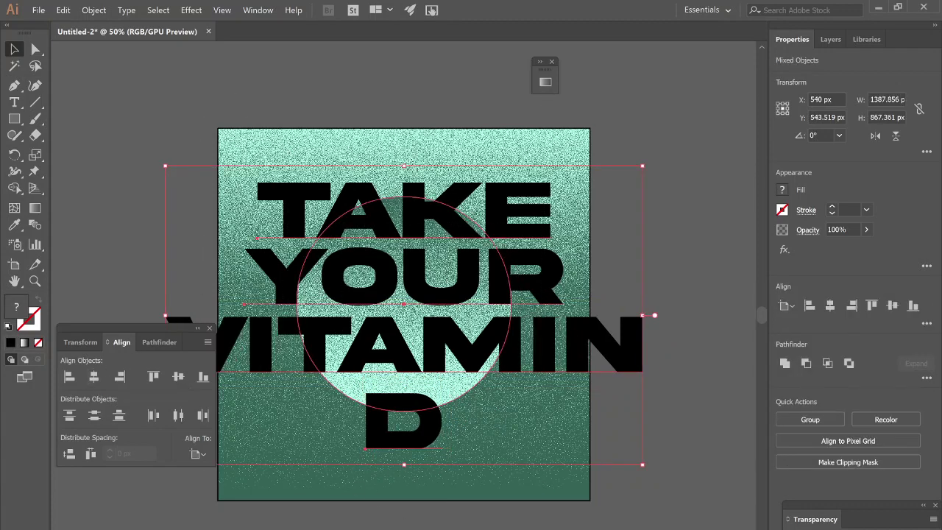
{"action": "left_click", "coordinate": [456, 509]}
Scale YOUR down to about the width of TAKE and VITAMIN to about 875 px wide, with VITAMIN moved up closer to YOUR
{"action": "left_click", "coordinate": [506, 231]}
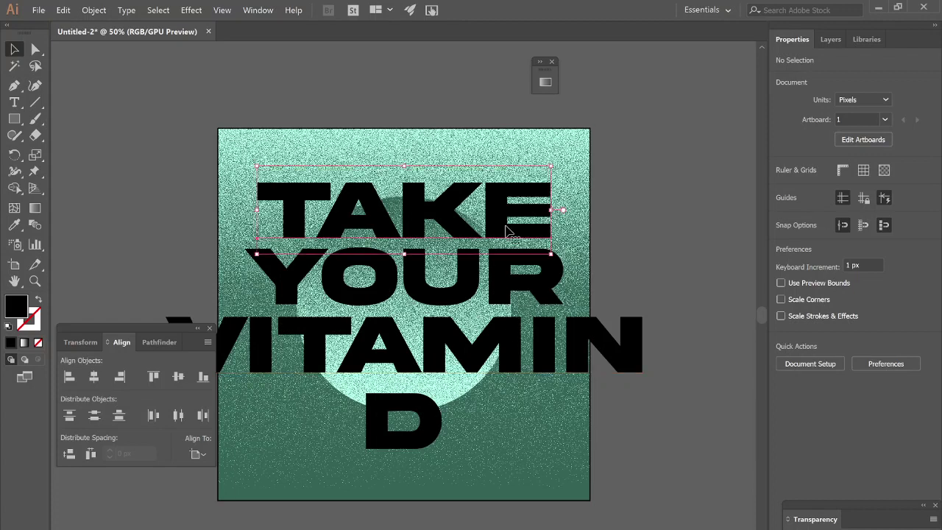
{"action": "left_click", "coordinate": [559, 286]}
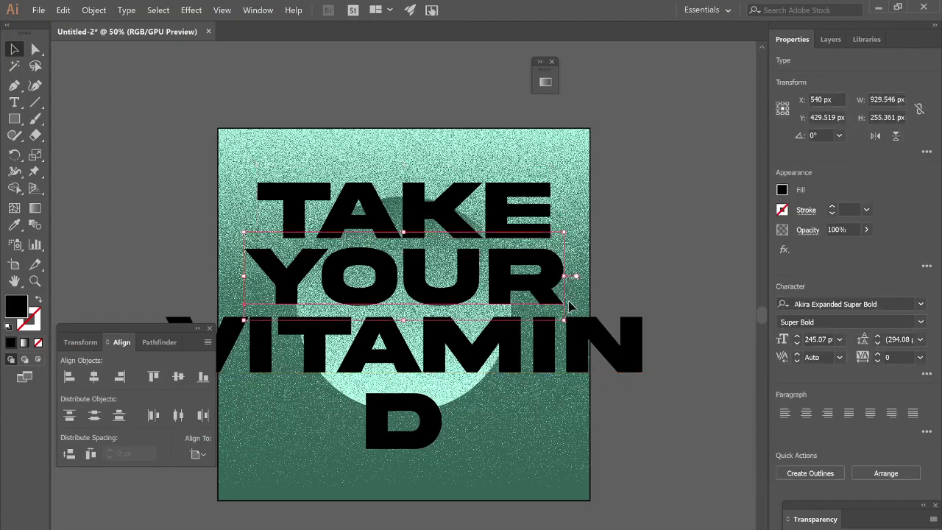
{"action": "left_click_drag", "start_coordinate": [564, 319], "coordinate": [564, 320]}
{"action": "left_click", "coordinate": [507, 370]}
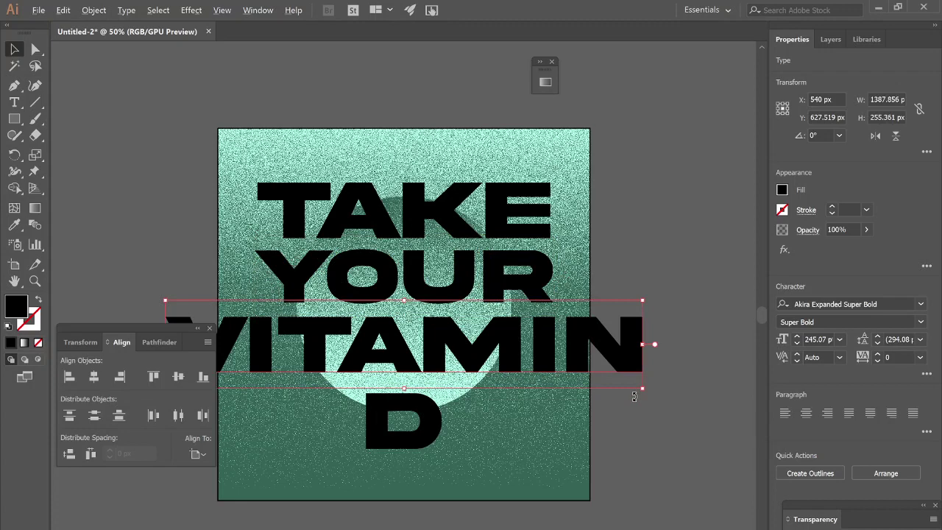
{"action": "left_click_drag", "start_coordinate": [643, 389], "coordinate": [608, 377]}
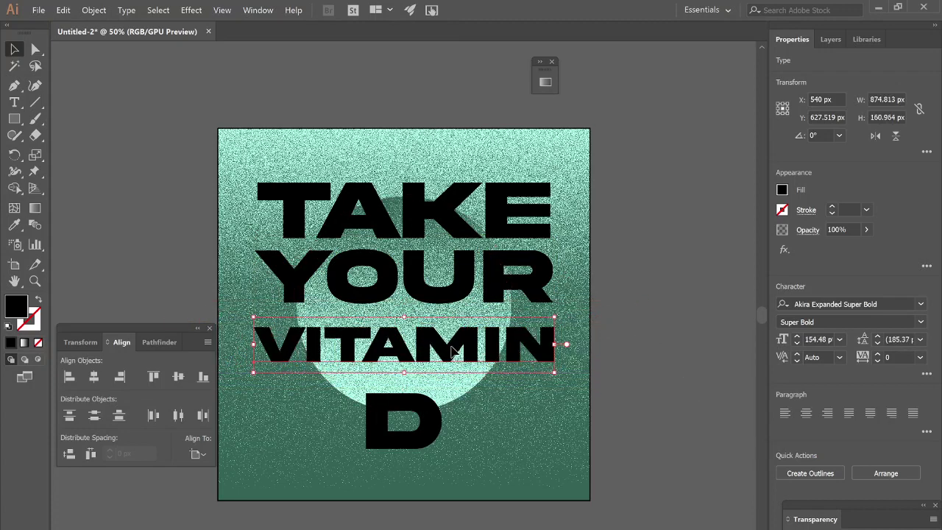
{"action": "left_click_drag", "start_coordinate": [454, 352], "coordinate": [454, 339]}
Enlarge the letter D to about 284 px wide and move it up directly under VITAMIN, at about Y 756 px
{"action": "left_click", "coordinate": [429, 429]}
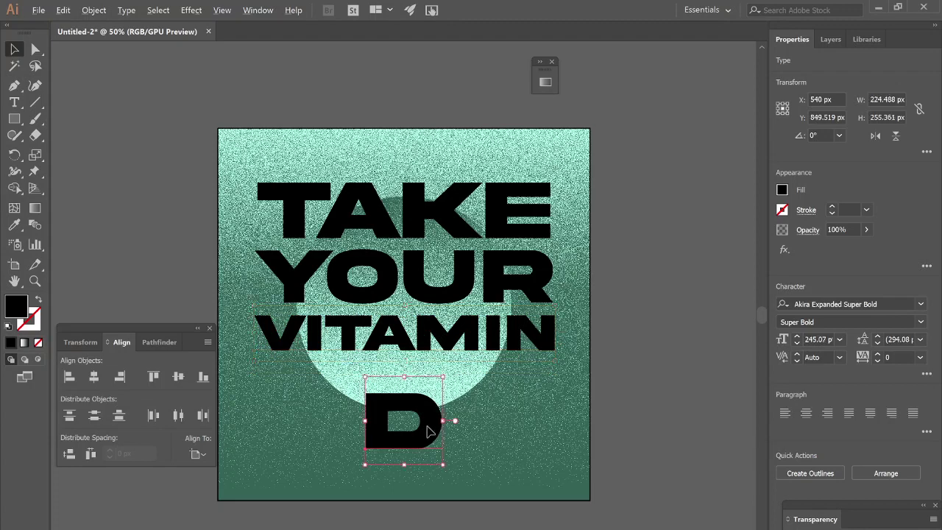
{"action": "left_click_drag", "start_coordinate": [441, 462], "coordinate": [458, 482]}
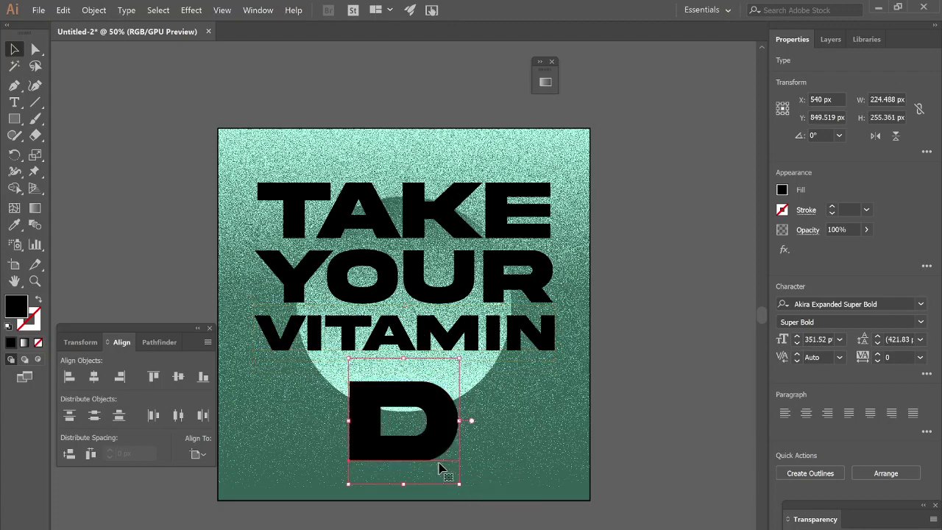
{"action": "left_click_drag", "start_coordinate": [429, 433], "coordinate": [431, 409]}
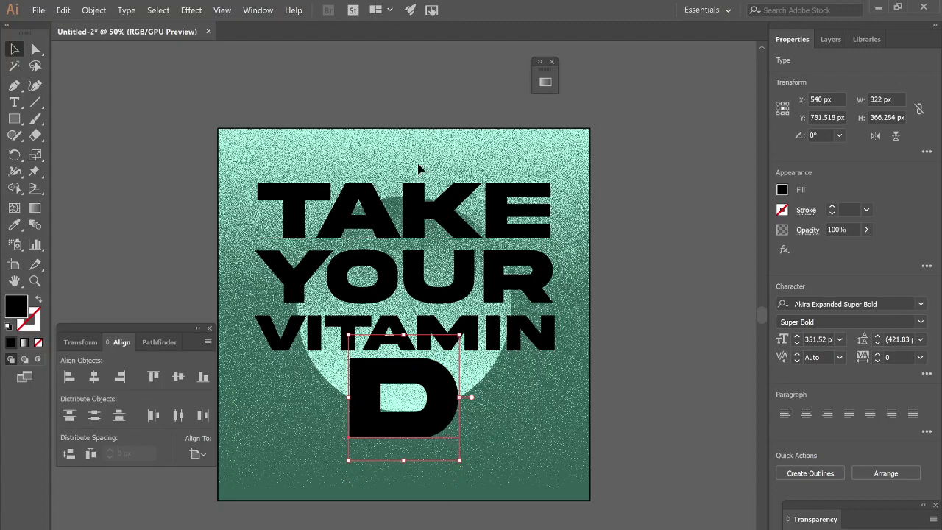
{"action": "left_click_drag", "start_coordinate": [460, 464], "coordinate": [452, 452]}
{"action": "left_click_drag", "start_coordinate": [431, 417], "coordinate": [430, 407]}
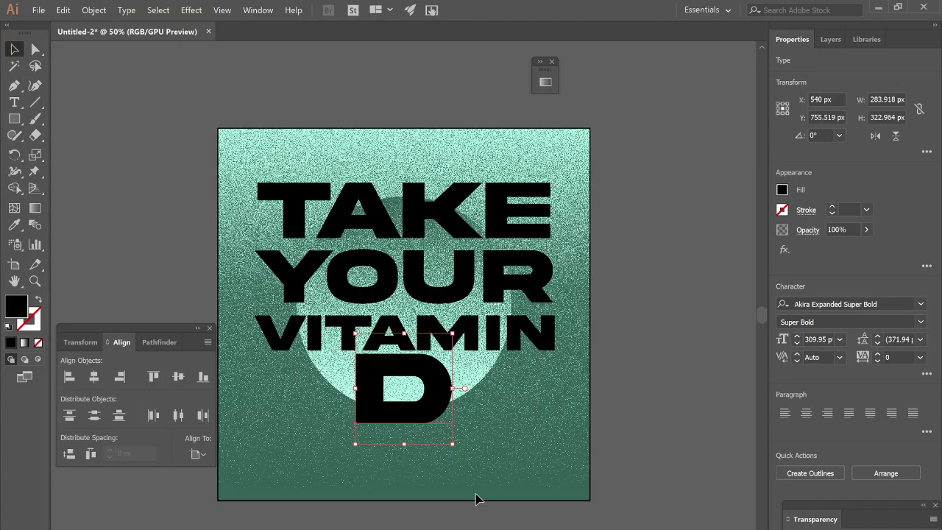
{"action": "left_click", "coordinate": [491, 524]}
Convert the TAKE text to outlines and fill it with the saved light mint swatch
{"action": "left_click", "coordinate": [414, 232]}
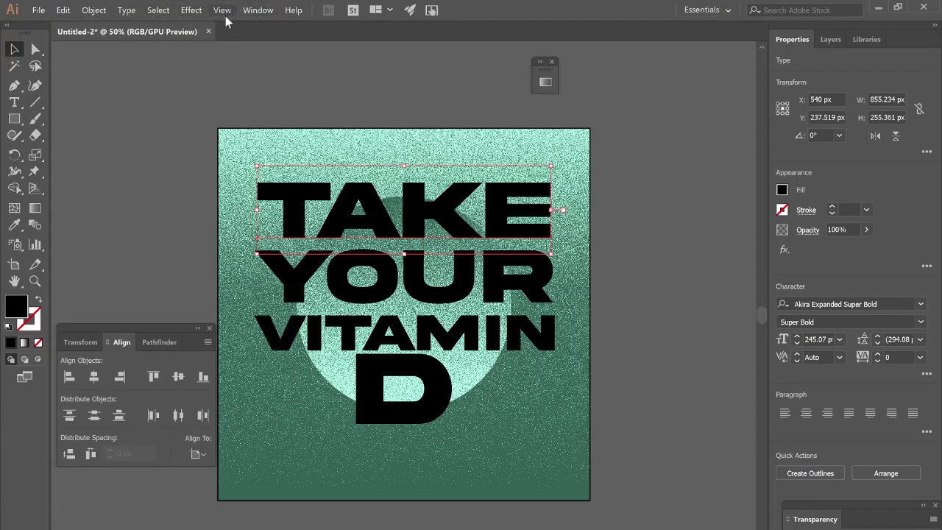
{"action": "left_click", "coordinate": [121, 16]}
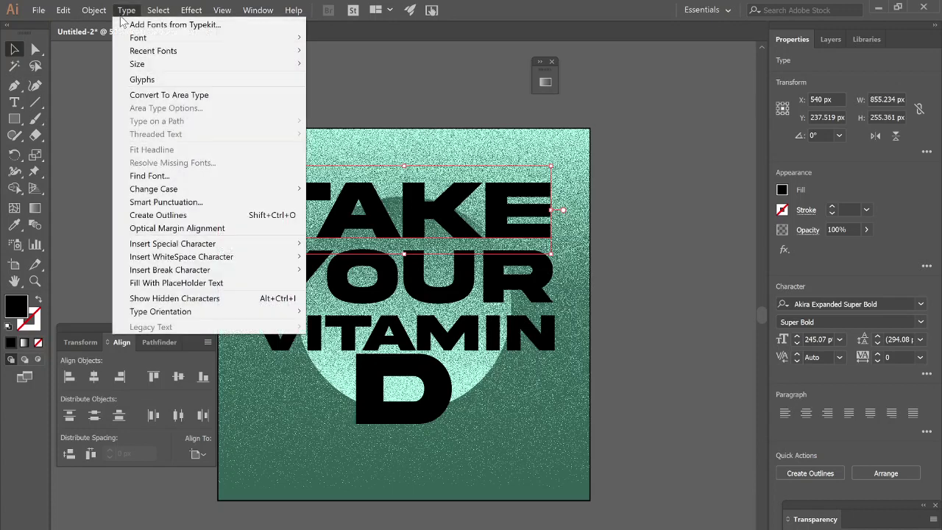
{"action": "left_click", "coordinate": [180, 214]}
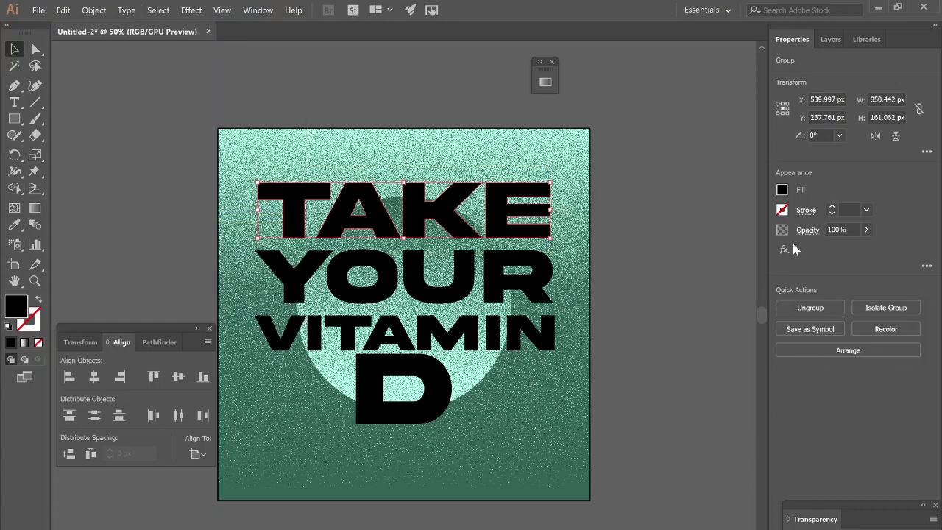
{"action": "left_click", "coordinate": [782, 191]}
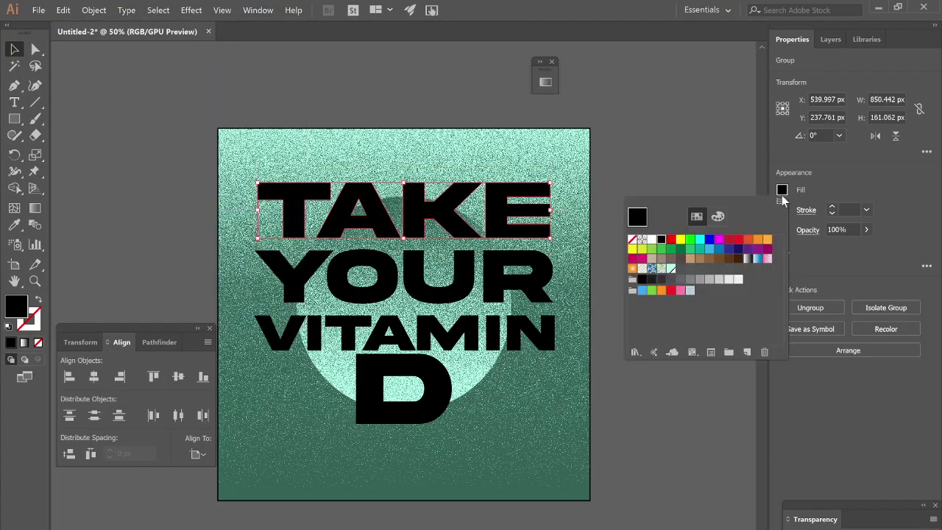
{"action": "left_click", "coordinate": [671, 270]}
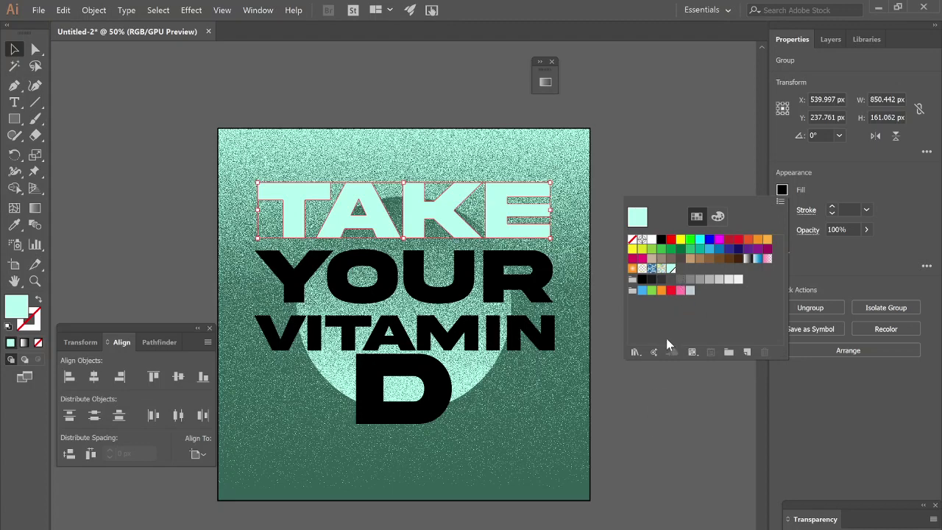
{"action": "left_click", "coordinate": [683, 430]}
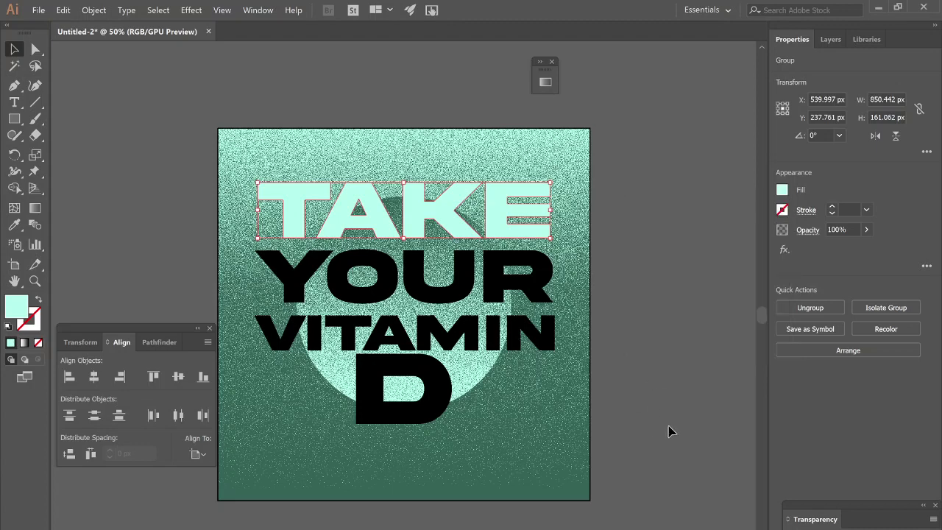
Sample the dark green from the lower background onto TAKE with the Eyedropper and save it as the global swatch R=53 G=99 B=87
{"action": "key", "text": "i"}
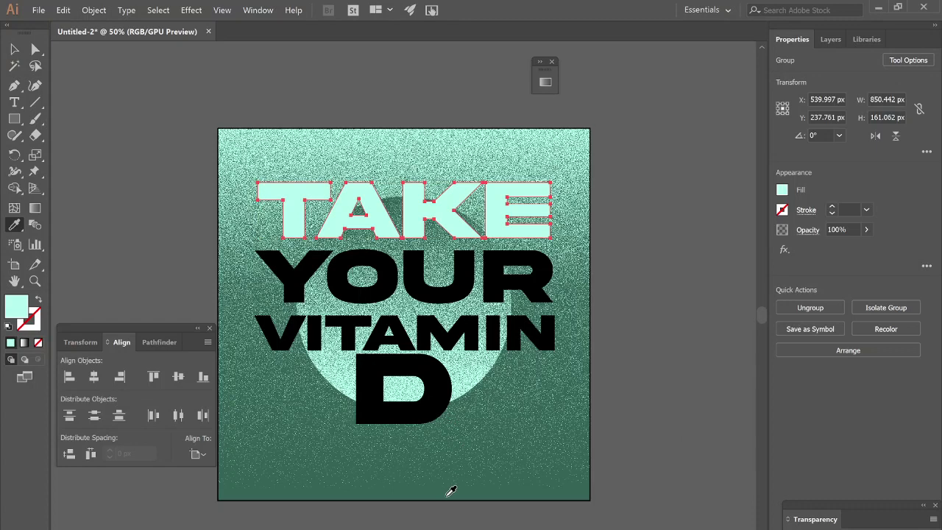
{"action": "left_click", "coordinate": [450, 492]}
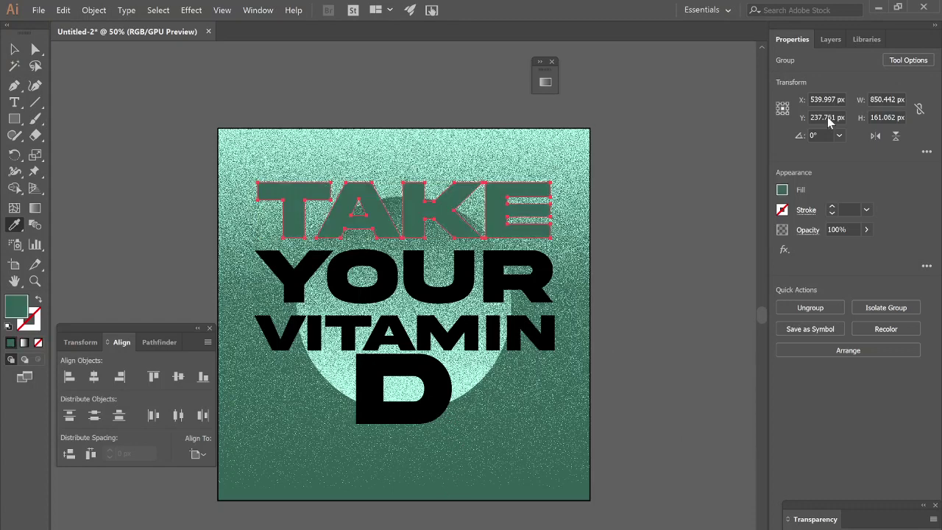
{"action": "left_click", "coordinate": [781, 189]}
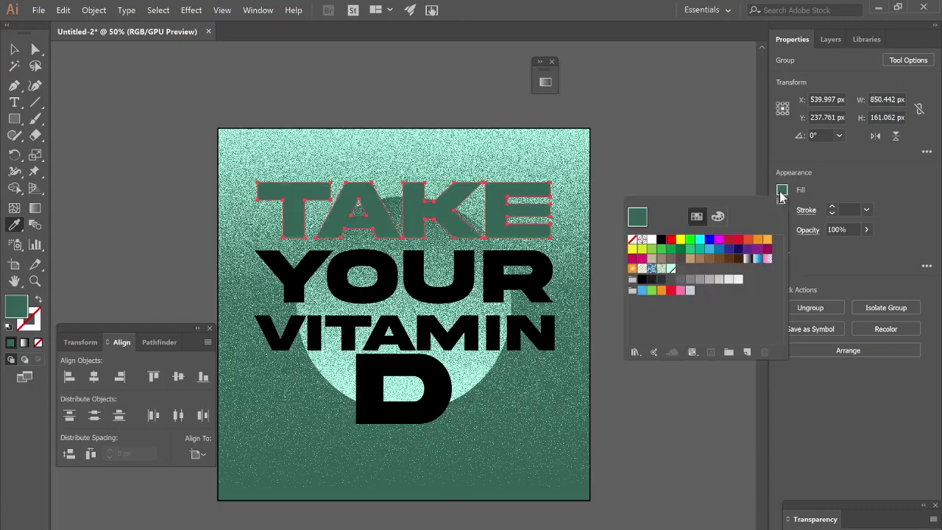
{"action": "left_click", "coordinate": [748, 354]}
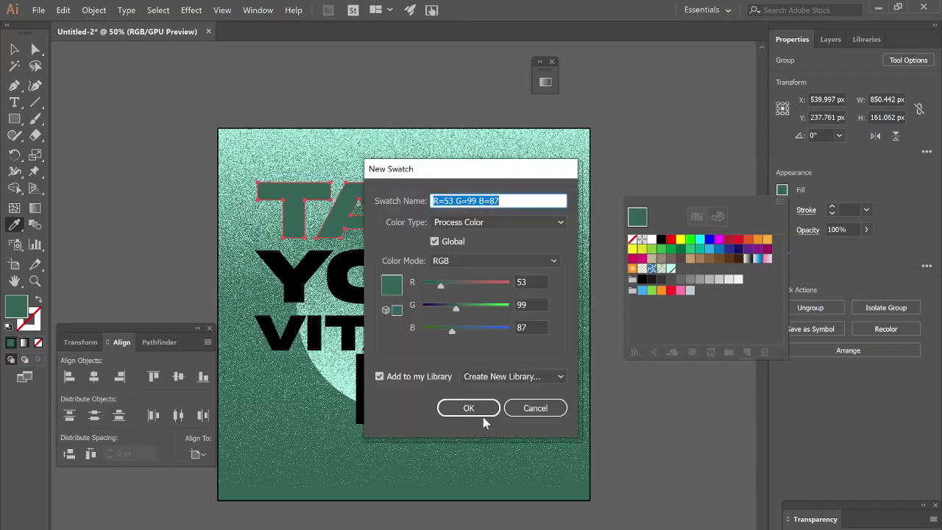
{"action": "left_click", "coordinate": [482, 414]}
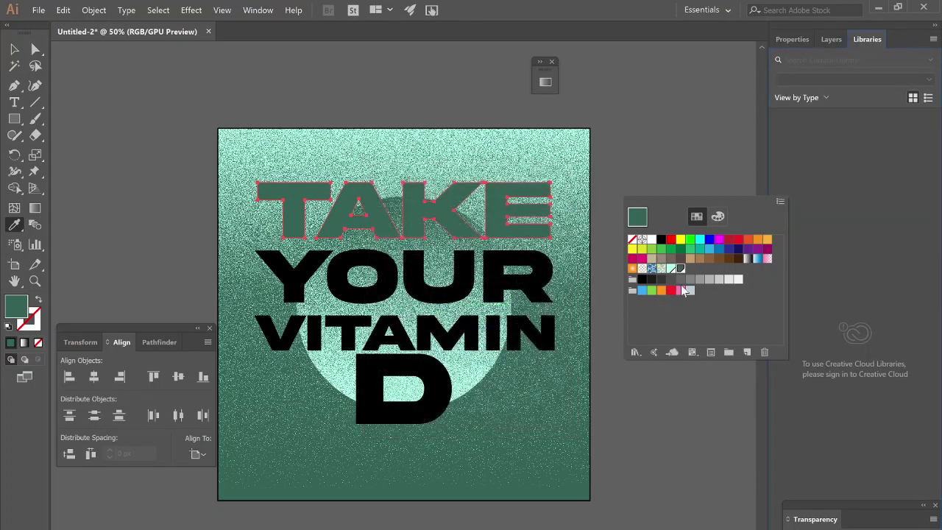
Switch the TAKE outlines' fill back to light mint and return to the Selection tool
{"action": "left_click", "coordinate": [671, 268]}
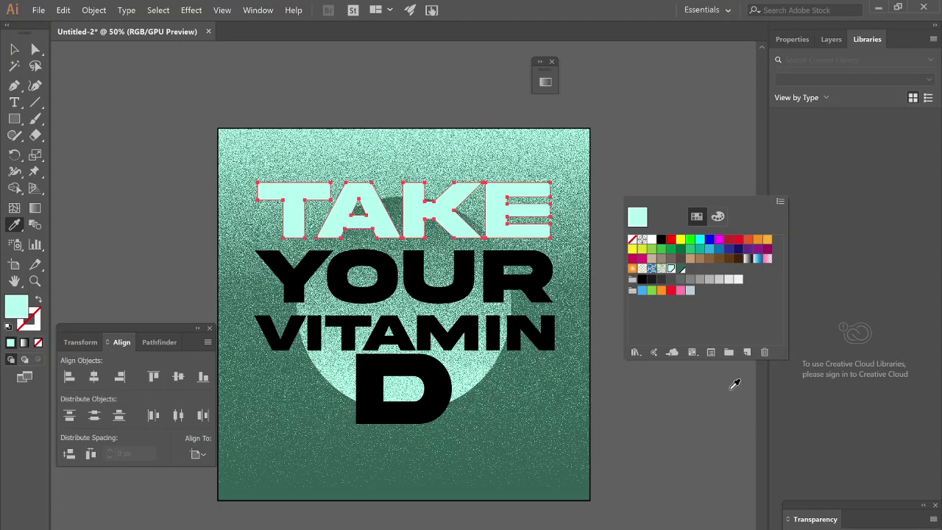
{"action": "left_click", "coordinate": [804, 447]}
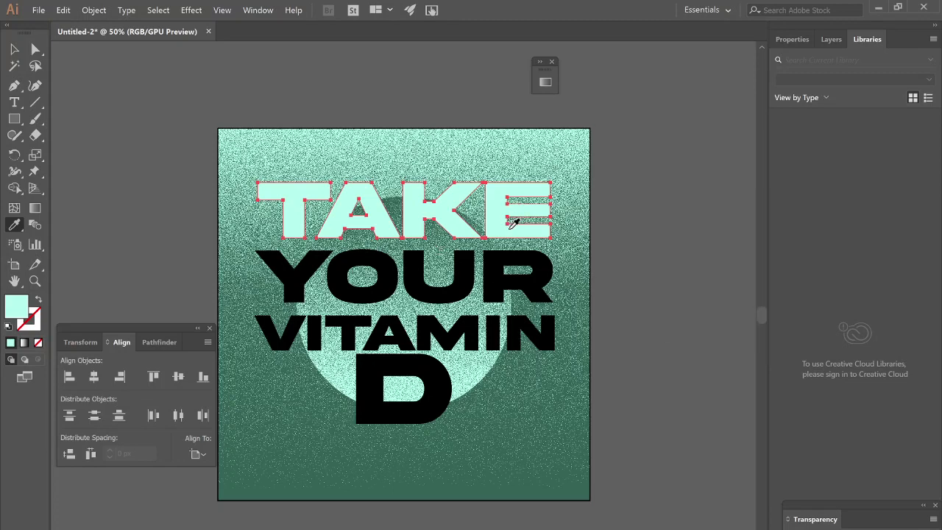
{"action": "key", "text": "v"}
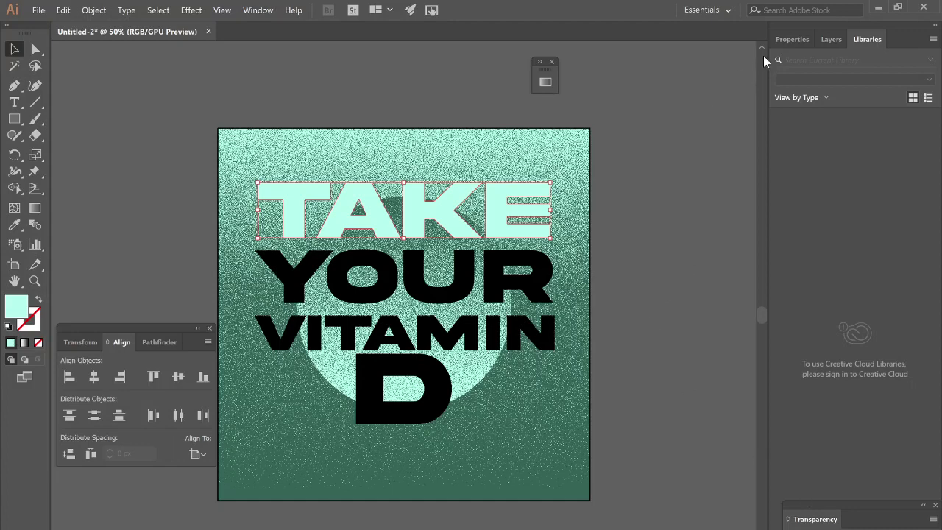
Fill the TAKE outlines with the saved dark green swatch and place a light mint copy exactly in front
{"action": "left_click", "coordinate": [791, 39]}
{"action": "left_click", "coordinate": [783, 191]}
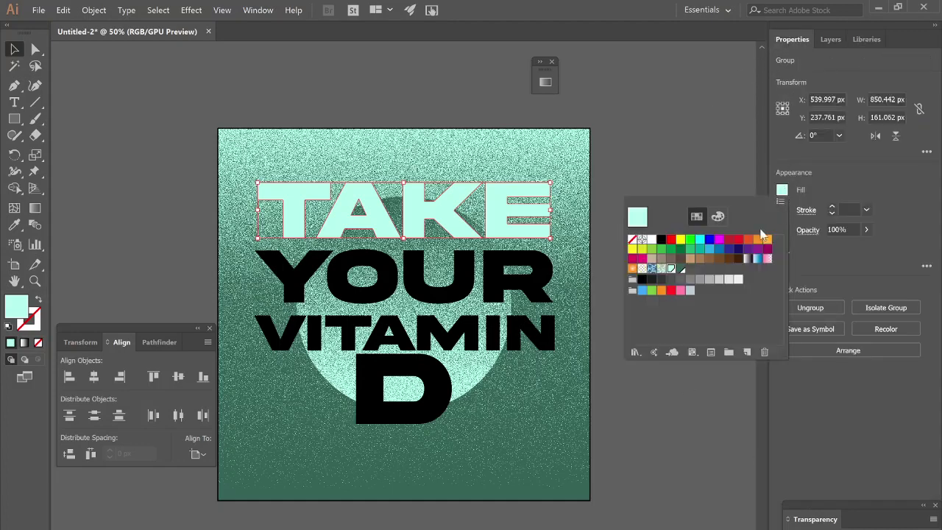
{"action": "left_click", "coordinate": [683, 269]}
{"action": "key", "text": "Escape"}
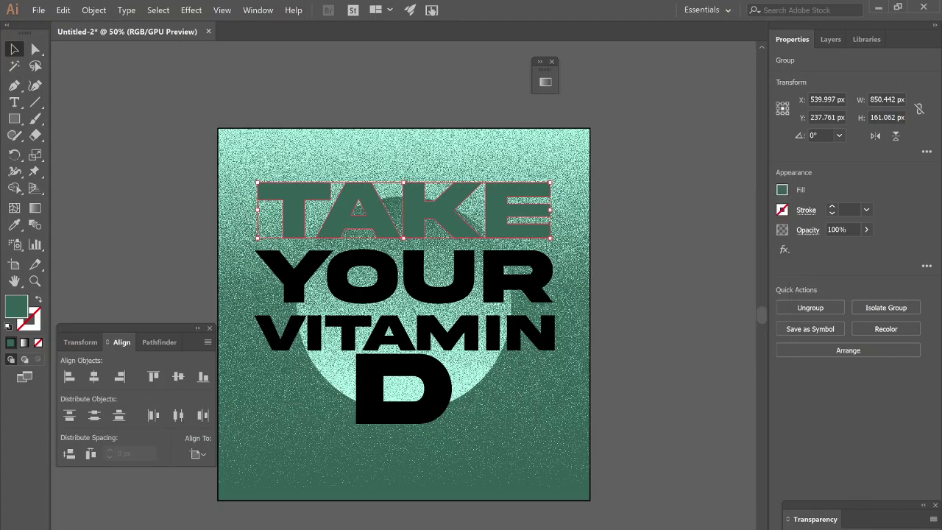
{"action": "key", "text": "ctrl+z"}
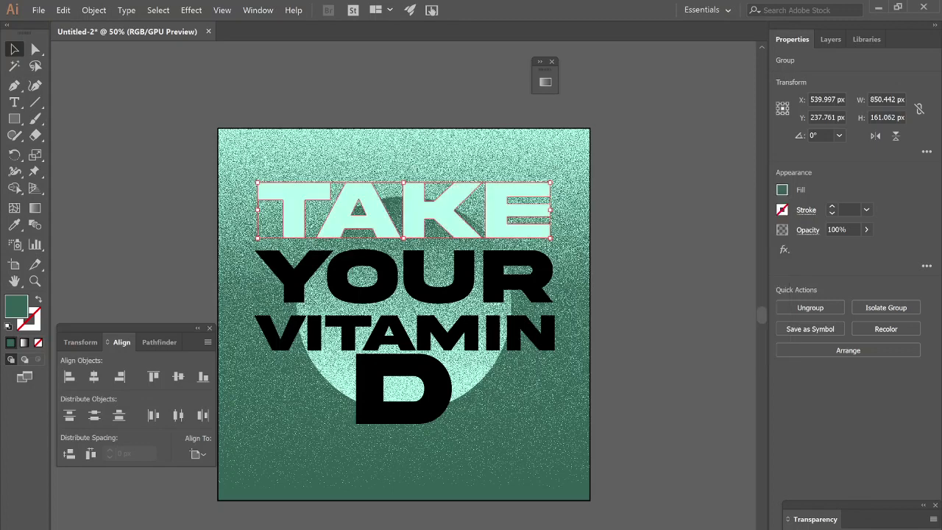
Create an opacity mask for the mint TAKE copy and draw a rectangle about 892 by 172 px over the word inside the mask
{"action": "key", "text": "ctrl+z"}
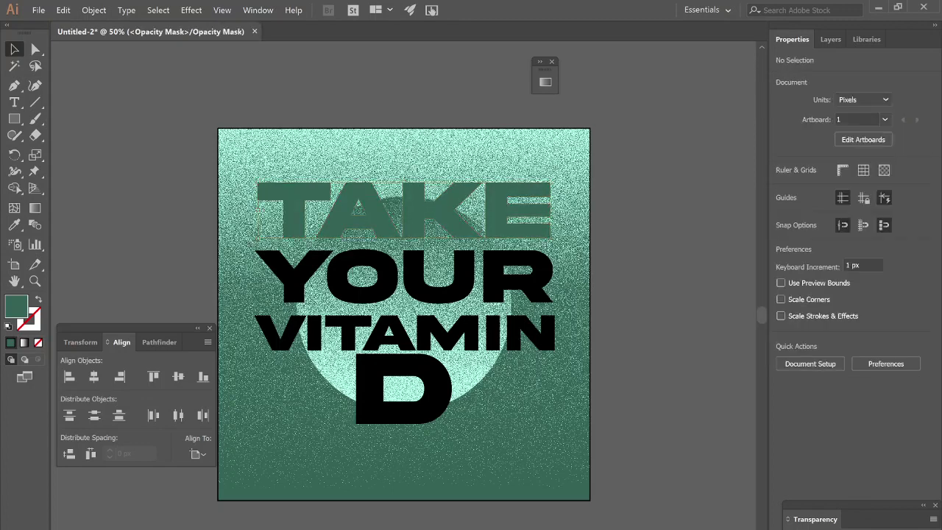
{"action": "key", "text": "m"}
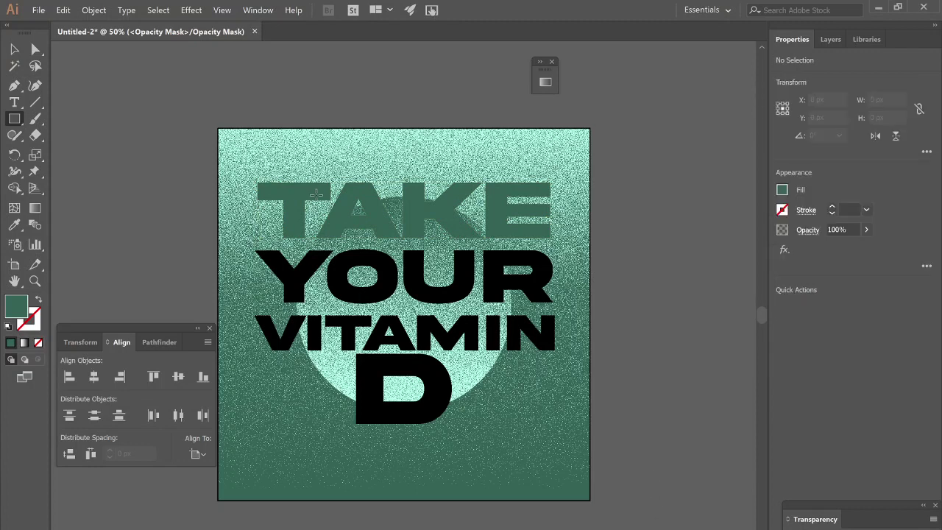
{"action": "left_click_drag", "start_coordinate": [251, 178], "coordinate": [561, 239]}
Fill the mask rectangle with the black-and-white gradient swatch and apply the last used Grain effect to it
{"action": "left_click", "coordinate": [781, 190]}
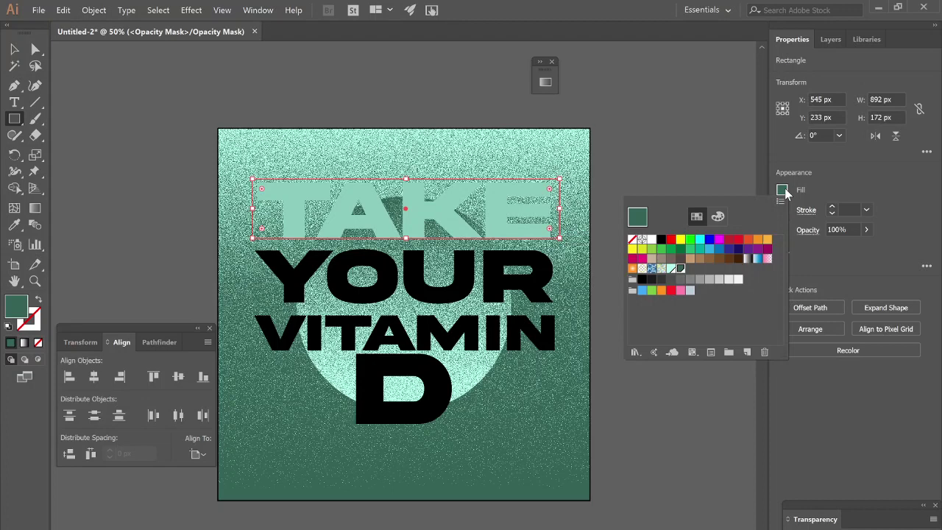
{"action": "left_click", "coordinate": [748, 260]}
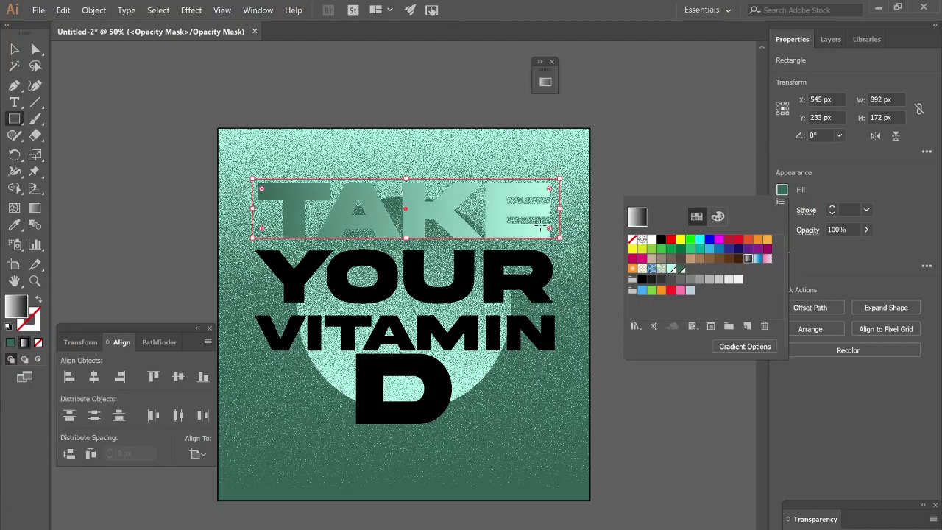
{"action": "left_click", "coordinate": [192, 11]}
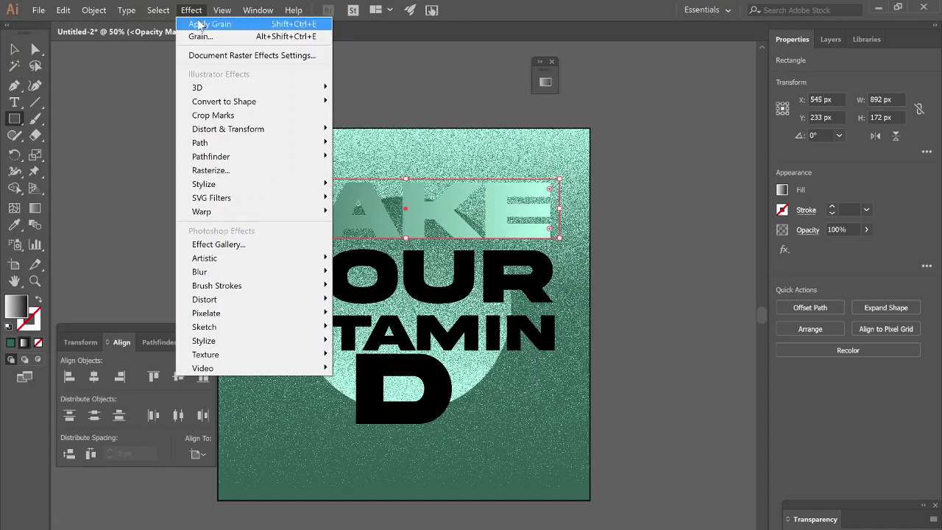
{"action": "left_click", "coordinate": [199, 23]}
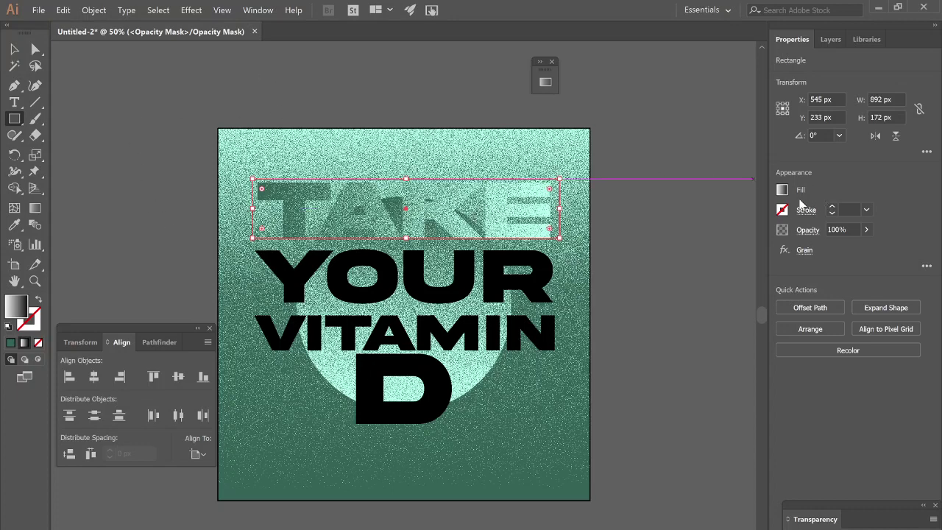
Change the TAKE mask rectangle's gradient type to Radial and shift its gradient midpoint to 48.72%
{"action": "left_click", "coordinate": [782, 192]}
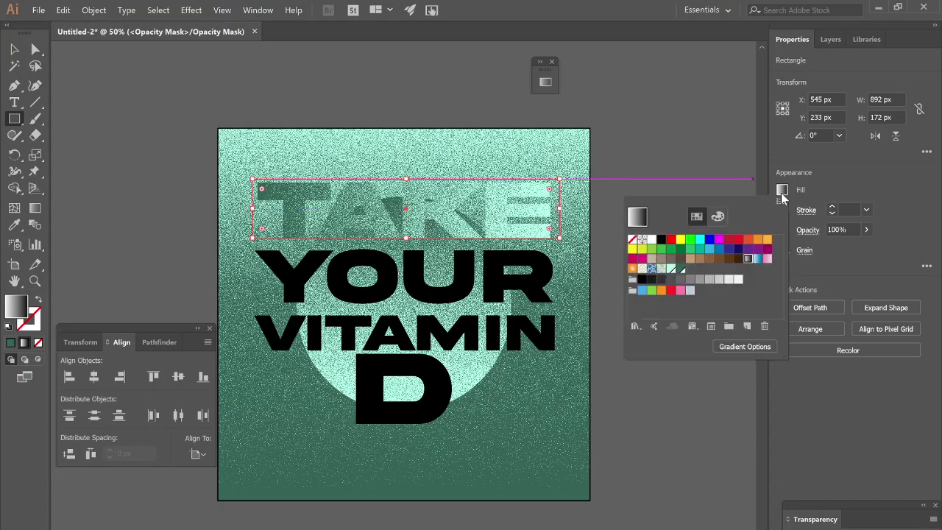
{"action": "left_click", "coordinate": [738, 347]}
{"action": "left_click", "coordinate": [442, 73]}
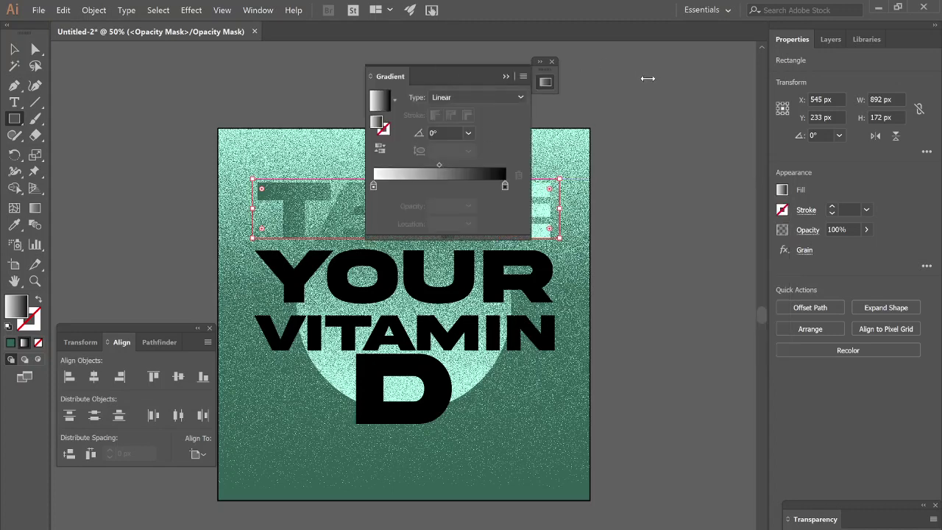
{"action": "left_click_drag", "start_coordinate": [446, 83], "coordinate": [682, 98]}
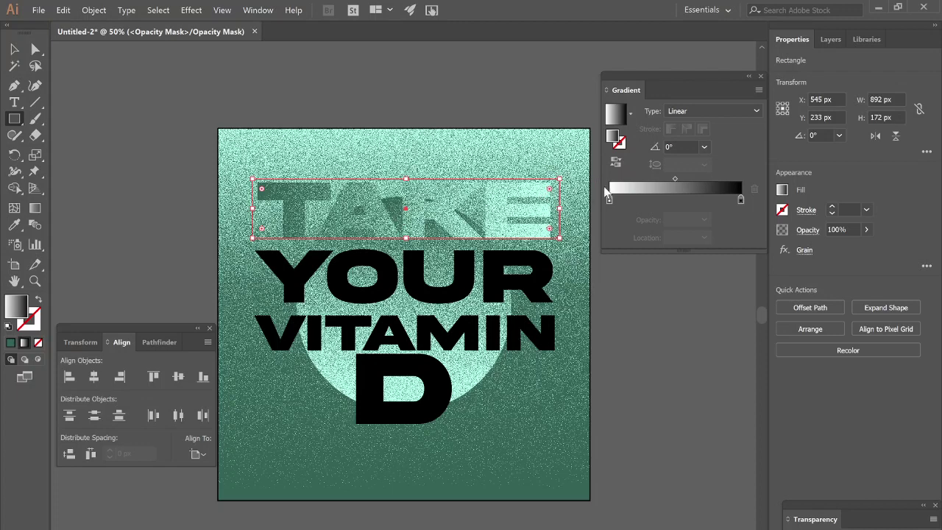
{"action": "left_click", "coordinate": [673, 112]}
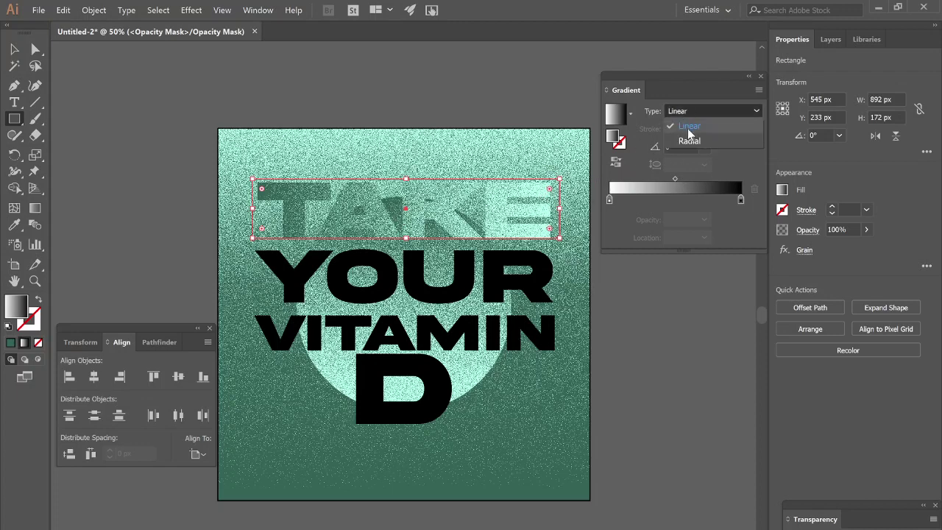
{"action": "left_click", "coordinate": [686, 130]}
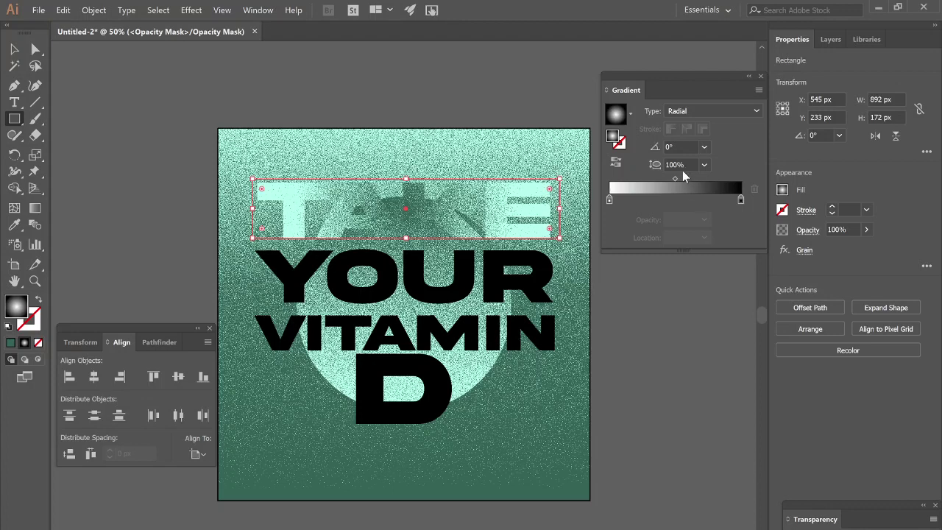
{"action": "mouse_move", "coordinate": [675, 181]}
{"action": "left_mouse_down"}
{"action": "mouse_move", "coordinate": [689, 183]}
{"action": "mouse_move", "coordinate": [665, 182]}
{"action": "mouse_move", "coordinate": [675, 186]}
{"action": "left_mouse_up"}
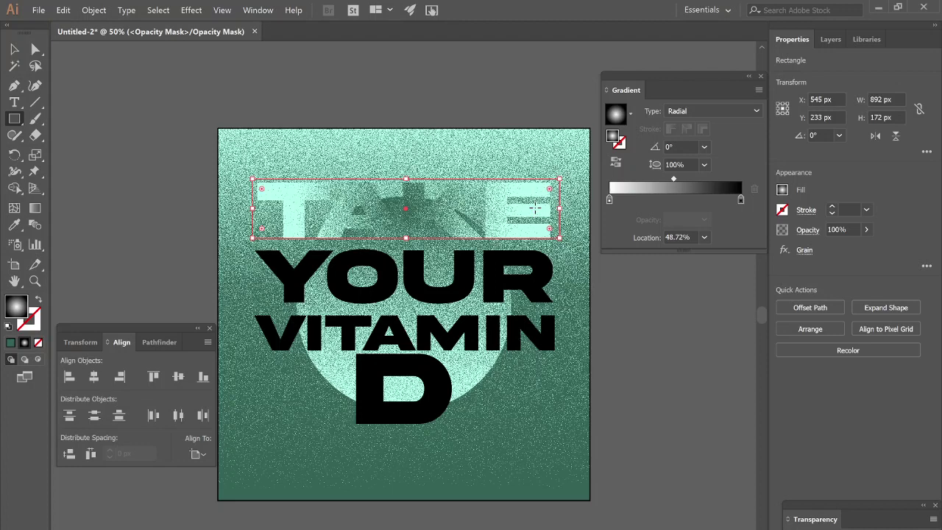
Enlarge the TAKE mask's radial gradient with the Gradient tool, shift its center slightly right, and move its midpoint toward the white end
{"action": "left_click_drag", "start_coordinate": [404, 210], "coordinate": [490, 208]}
{"action": "left_click", "coordinate": [34, 209]}
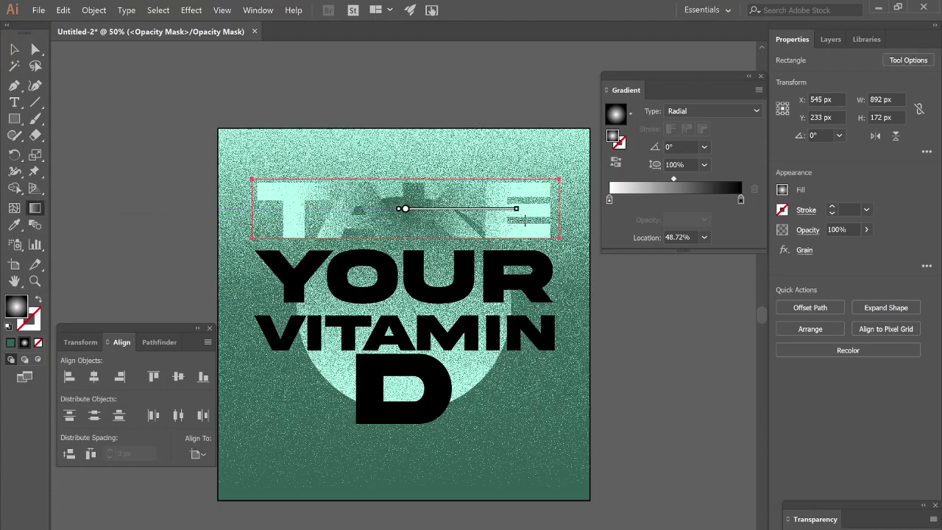
{"action": "mouse_move", "coordinate": [515, 209]}
{"action": "left_mouse_down"}
{"action": "mouse_move", "coordinate": [547, 211]}
{"action": "mouse_move", "coordinate": [533, 213]}
{"action": "left_mouse_up"}
{"action": "mouse_move", "coordinate": [408, 214]}
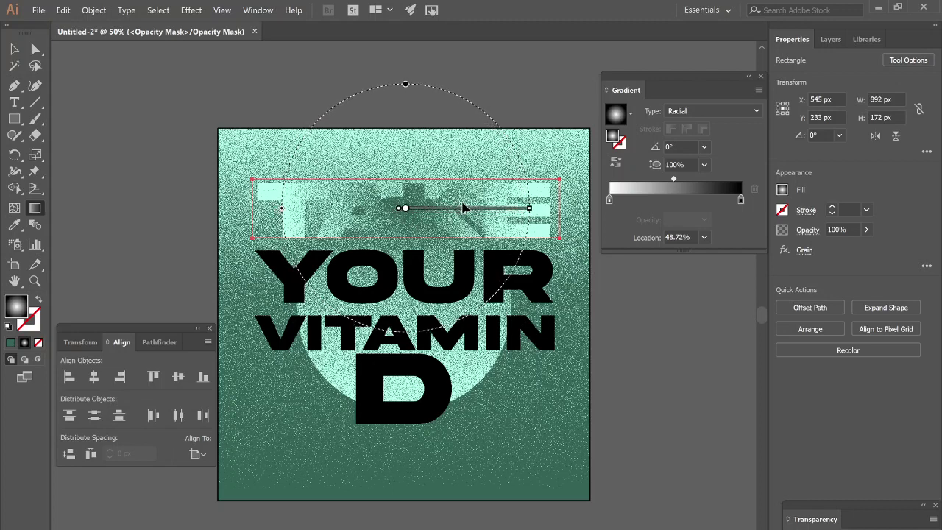
{"action": "left_click_drag", "start_coordinate": [463, 208], "coordinate": [465, 206]}
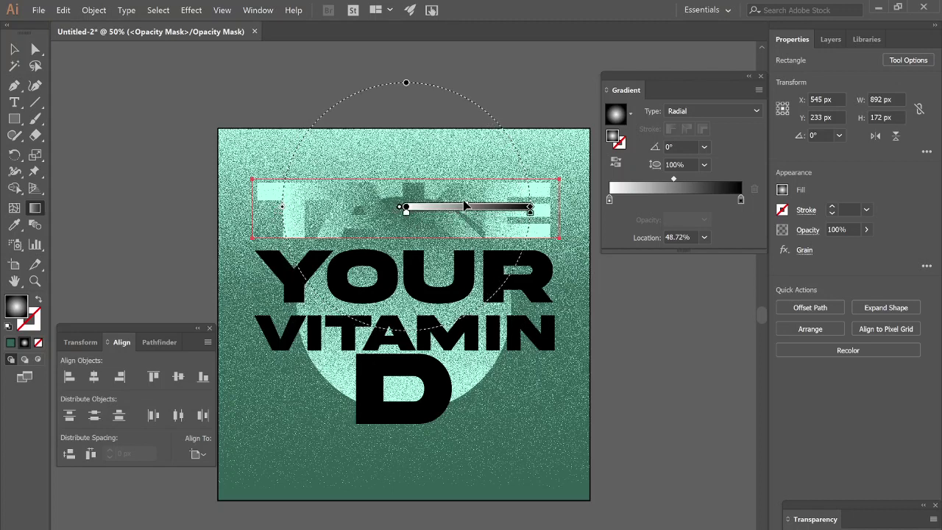
{"action": "mouse_move", "coordinate": [464, 205]}
{"action": "left_mouse_down"}
{"action": "mouse_move", "coordinate": [473, 209]}
{"action": "mouse_move", "coordinate": [456, 210]}
{"action": "left_mouse_up"}
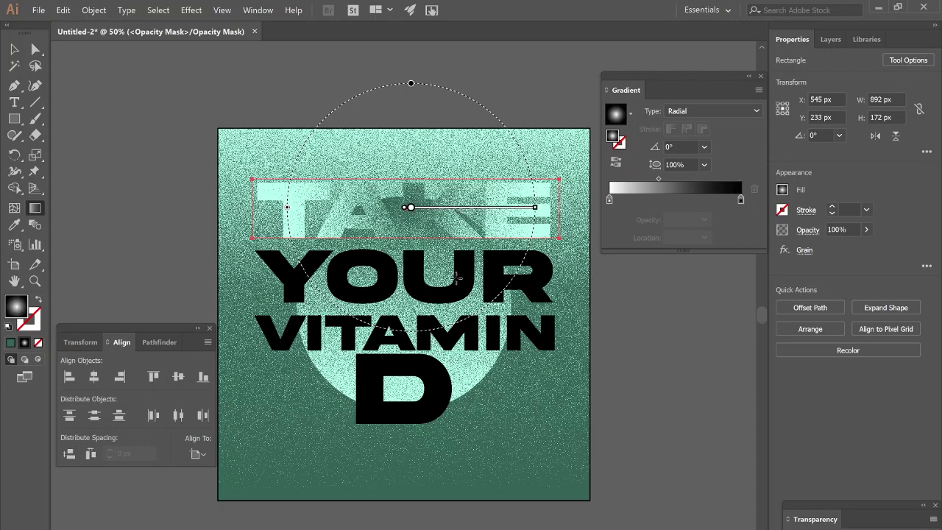
{"action": "key", "text": "v"}
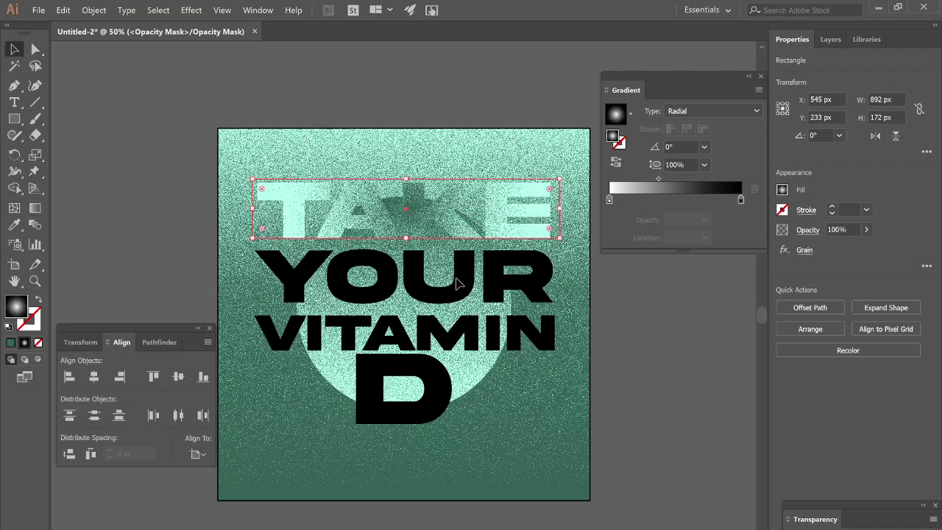
Leave the TAKE opacity mask and convert the YOUR text to outlines
{"action": "left_click", "coordinate": [456, 295]}
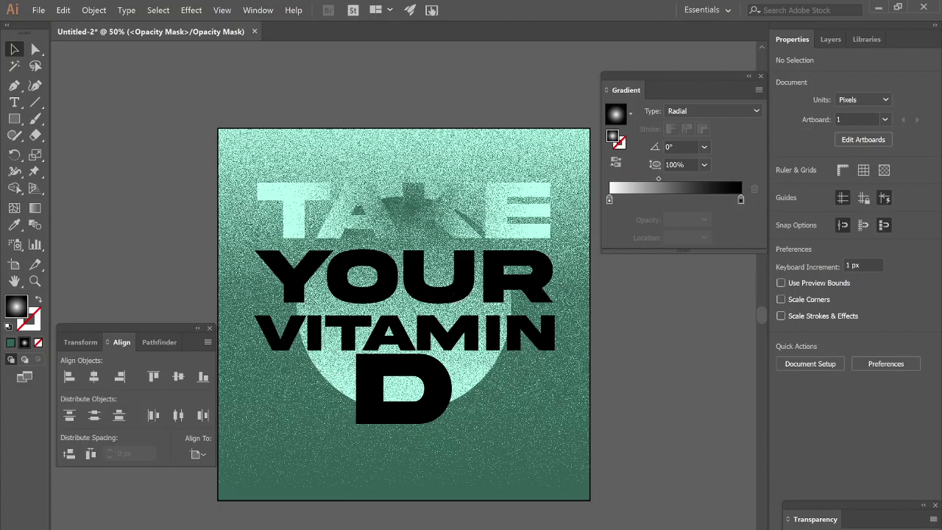
{"action": "left_click", "coordinate": [495, 296]}
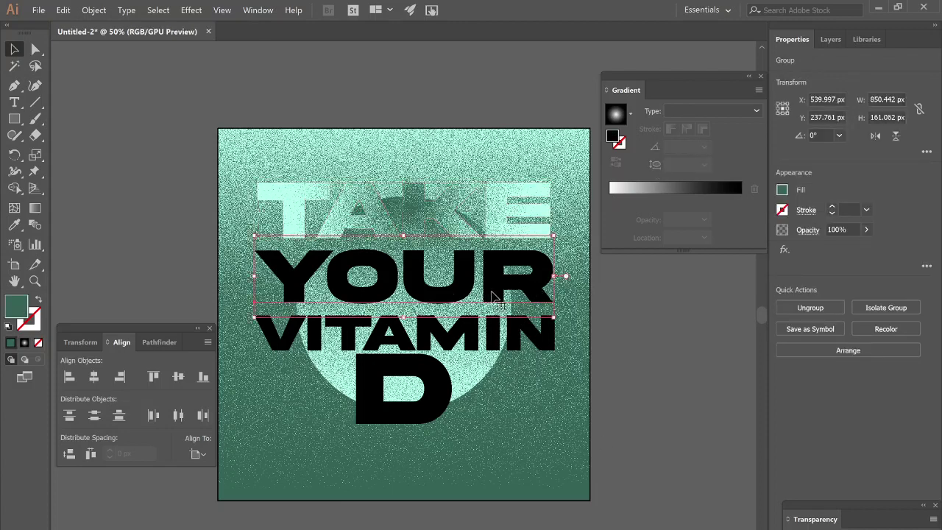
{"action": "left_click", "coordinate": [494, 296]}
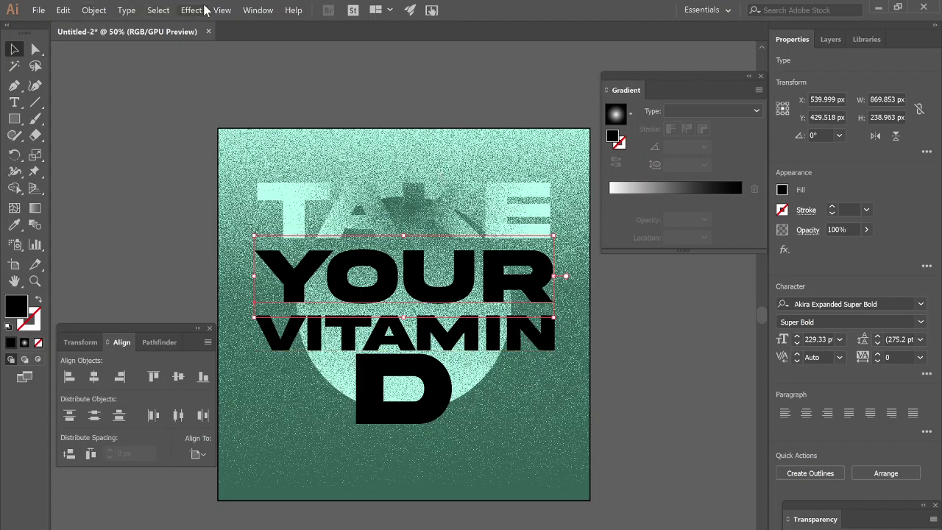
{"action": "left_click", "coordinate": [126, 10]}
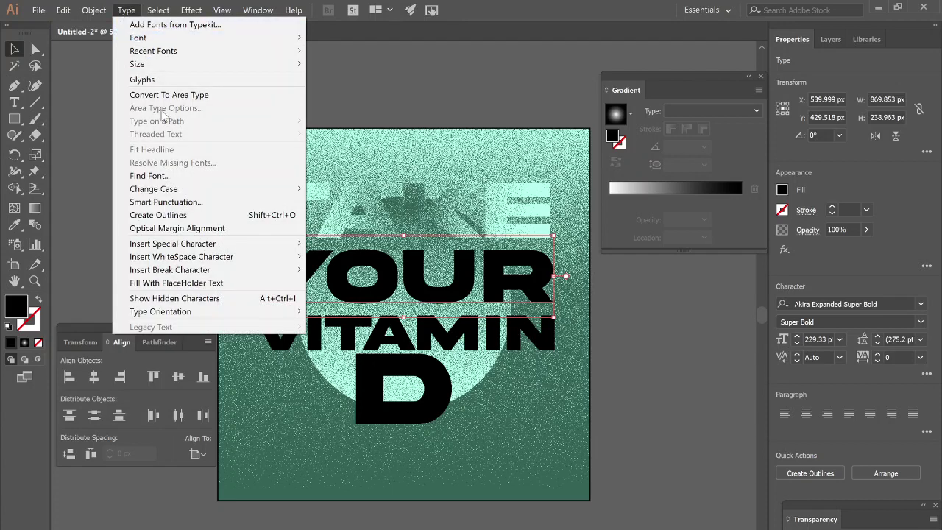
{"action": "left_click", "coordinate": [190, 215]}
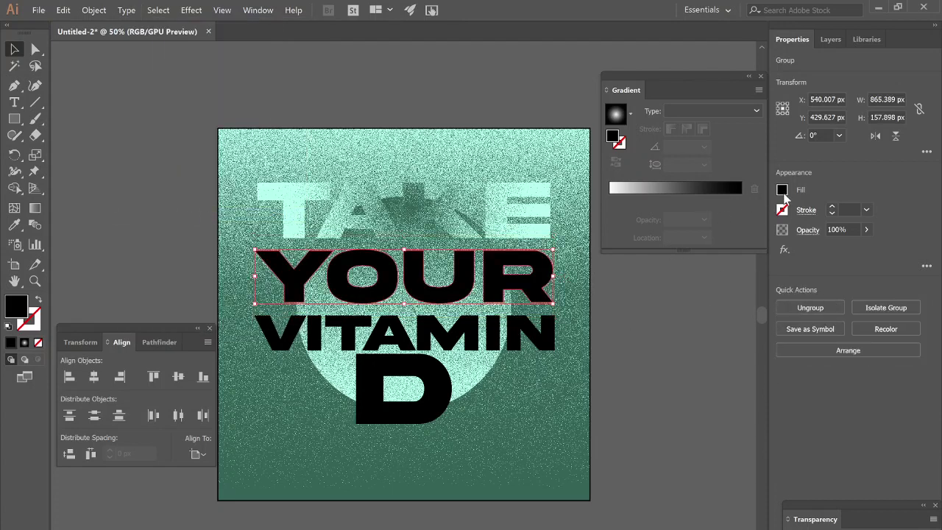
Fill the YOUR outlines with the black-and-white gradient swatch
{"action": "left_click", "coordinate": [783, 194]}
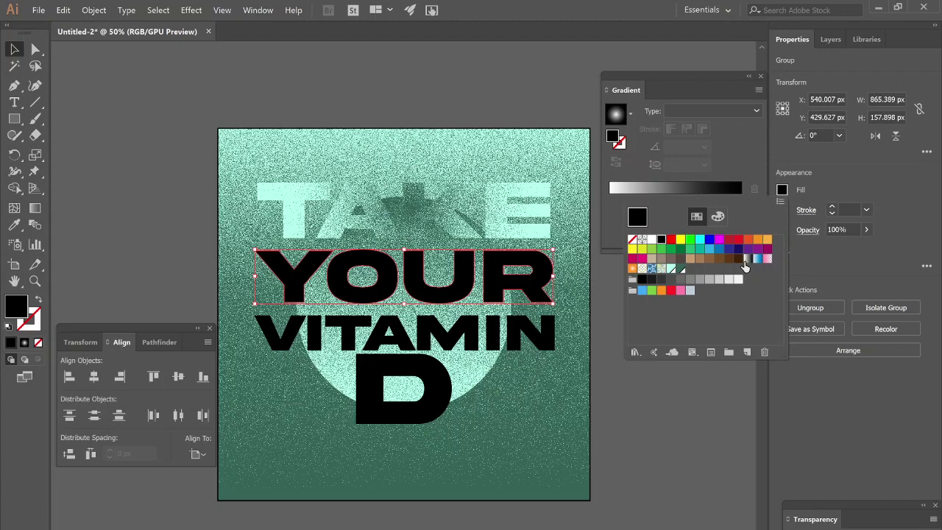
{"action": "left_click", "coordinate": [747, 259]}
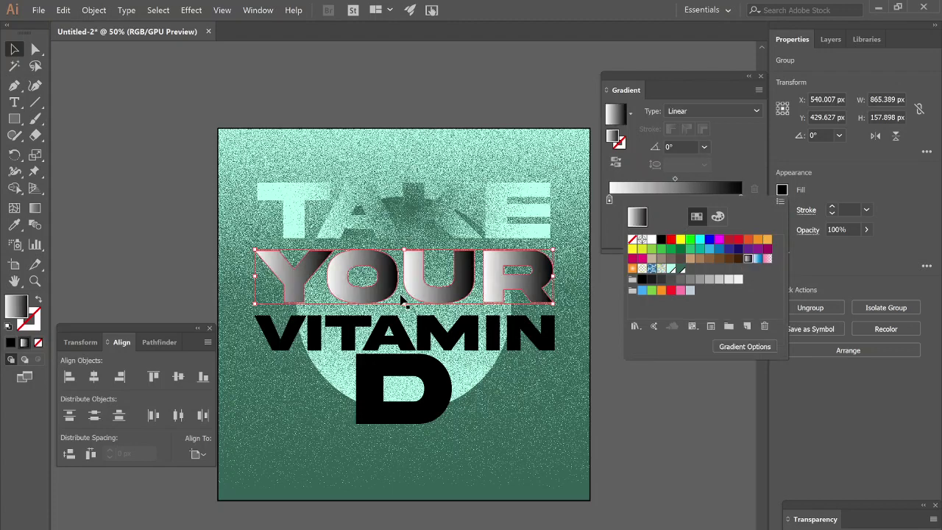
{"action": "left_click", "coordinate": [826, 179]}
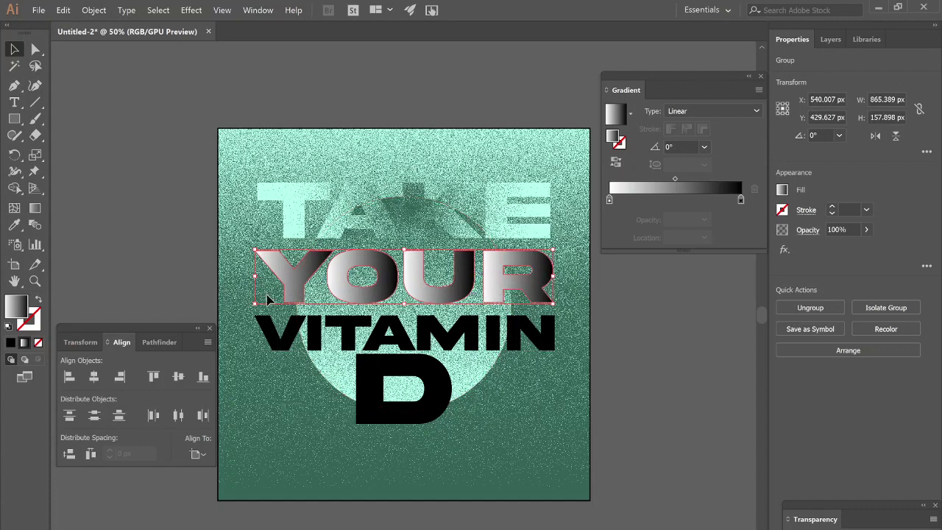
Fill the YOUR outlines with the saved light mint swatch R=180 G=255 B=237 and make a dark green copy exactly behind
{"action": "left_click", "coordinate": [783, 190]}
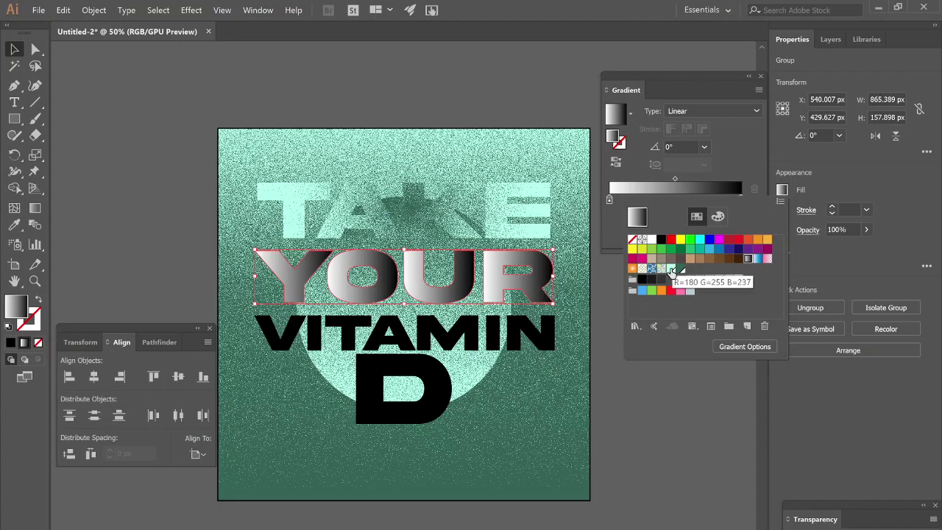
{"action": "left_click", "coordinate": [672, 270]}
{"action": "left_click", "coordinate": [505, 294]}
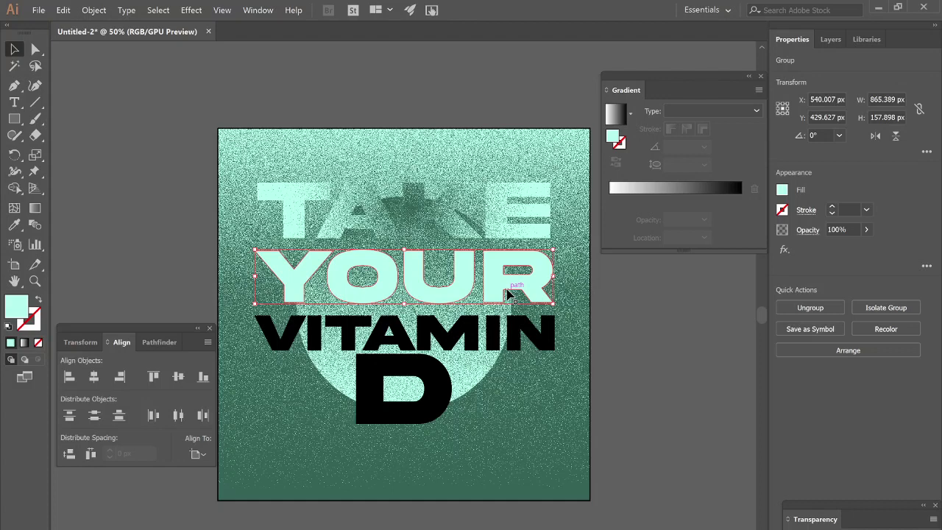
{"action": "left_click", "coordinate": [782, 190]}
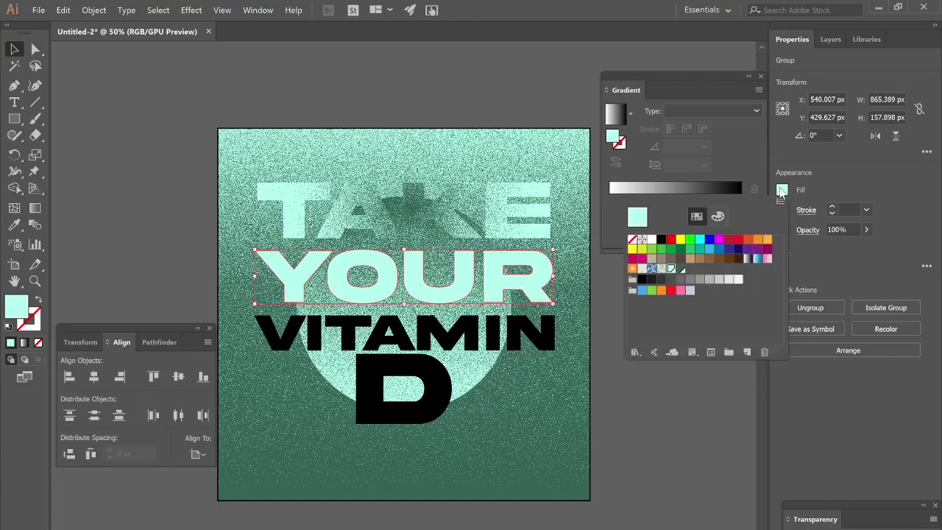
{"action": "left_click", "coordinate": [681, 269]}
Create an opacity mask for the mint YOUR copy and draw a rectangle about 874 by 172 px over the word inside it
{"action": "key", "text": "Escape"}
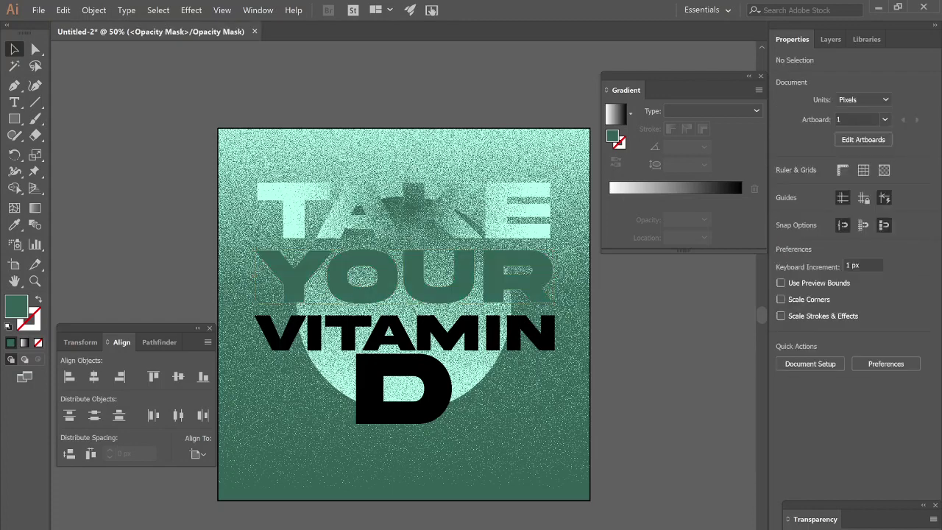
{"action": "key", "text": "m"}
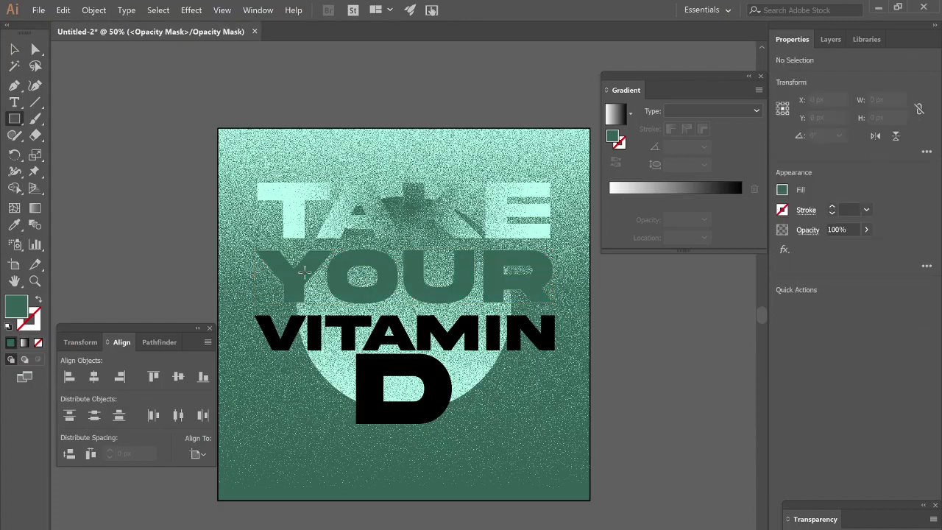
{"action": "mouse_move", "coordinate": [252, 247]}
{"action": "left_mouse_down"}
{"action": "mouse_move", "coordinate": [591, 308]}
{"action": "mouse_move", "coordinate": [553, 306]}
{"action": "left_mouse_up"}
Fill the YOUR mask rectangle with the black-and-white gradient swatch and set the gradient angle to 90°
{"action": "left_click", "coordinate": [786, 191]}
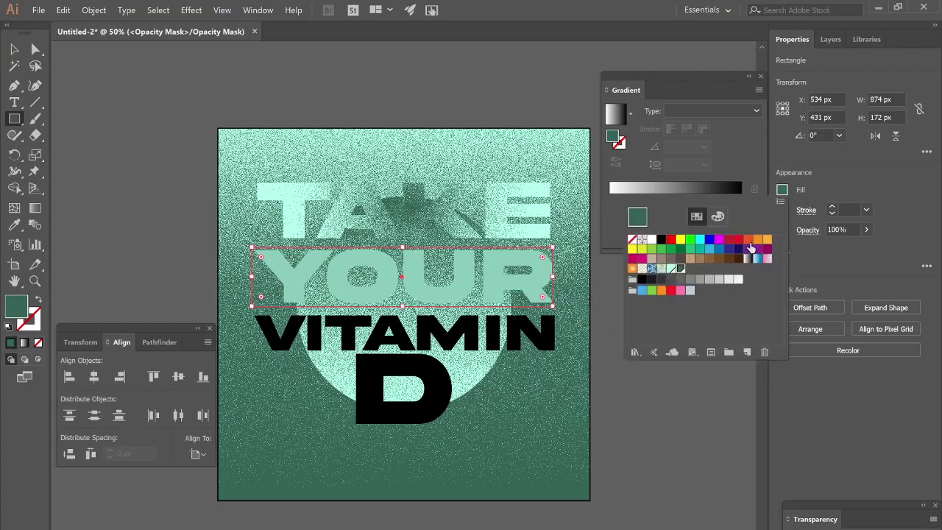
{"action": "left_click", "coordinate": [746, 261]}
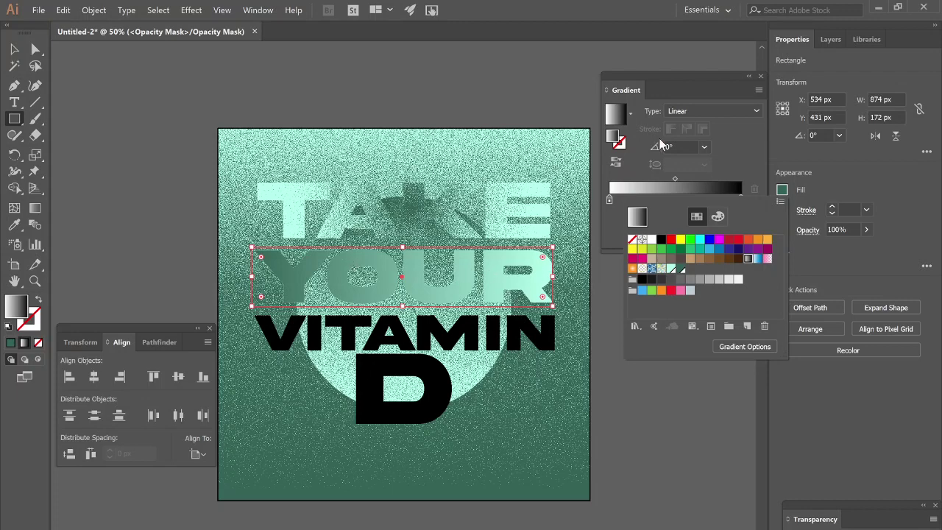
{"action": "left_click", "coordinate": [701, 151]}
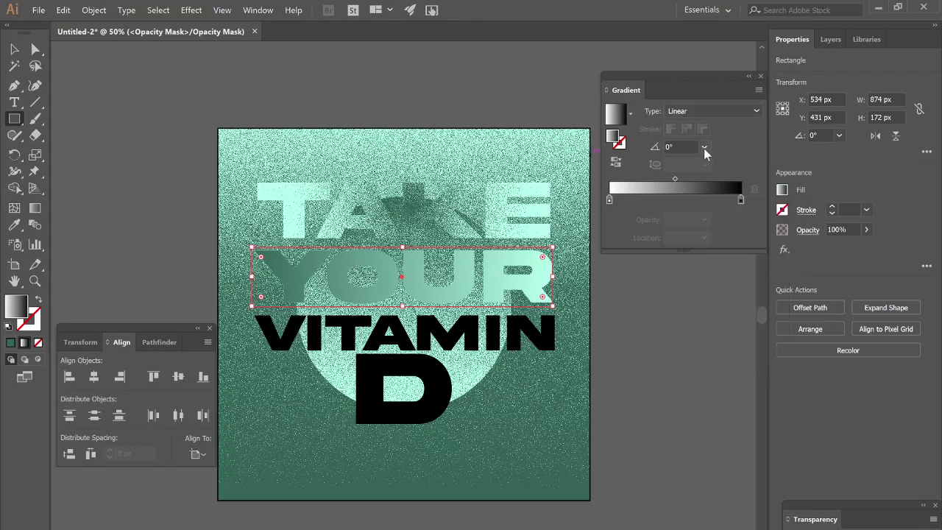
{"action": "left_click", "coordinate": [704, 148]}
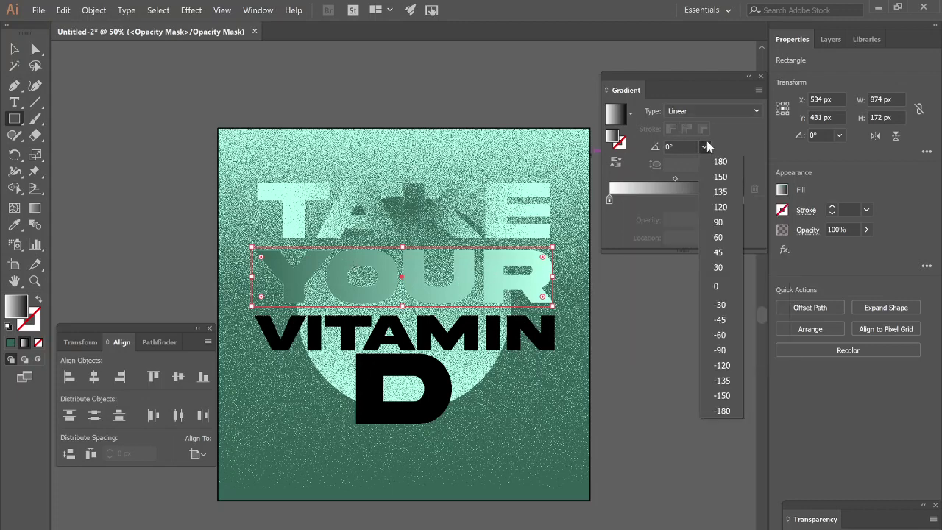
{"action": "left_click", "coordinate": [718, 223]}
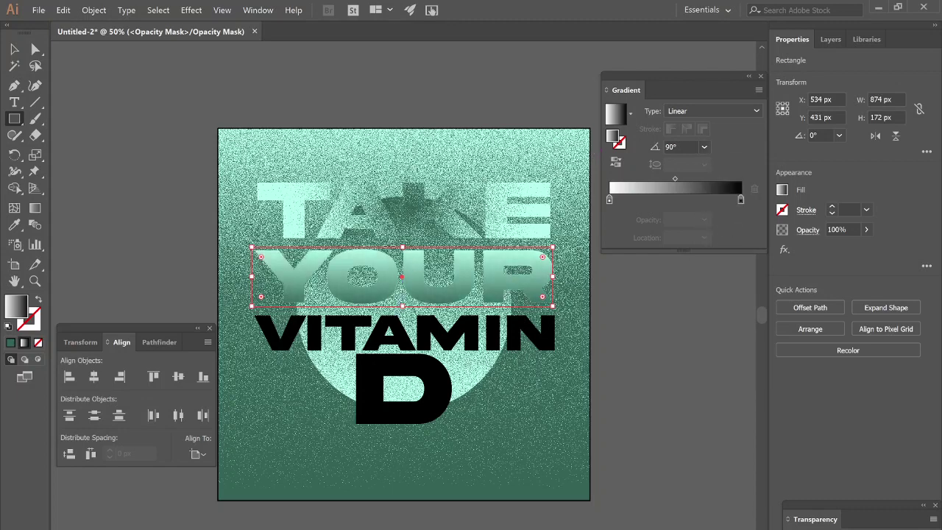
Stretch the YOUR mask's vertical gradient from just above YOUR down to the middle of VITAMIN, and leave mask editing with the Selection tool
{"action": "left_click", "coordinate": [35, 208]}
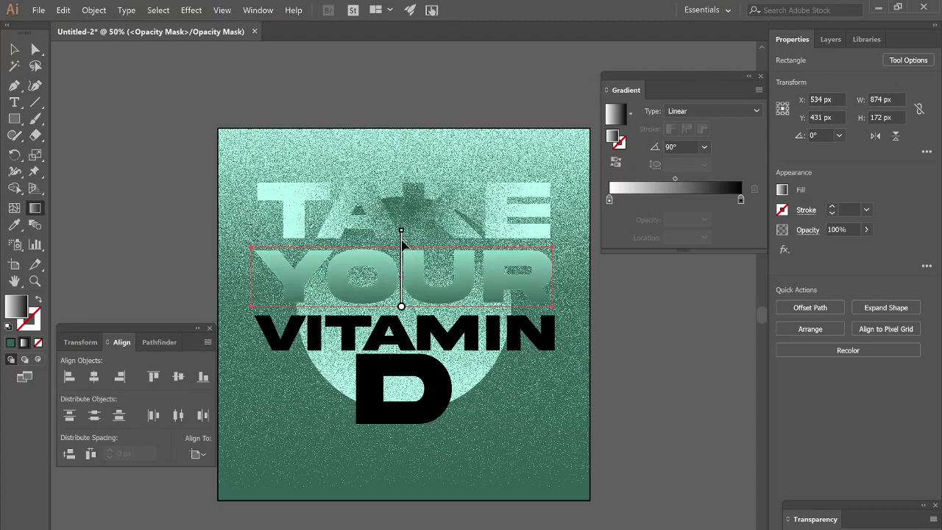
{"action": "left_click_drag", "start_coordinate": [404, 230], "coordinate": [403, 305]}
{"action": "left_click_drag", "start_coordinate": [404, 264], "coordinate": [404, 340]}
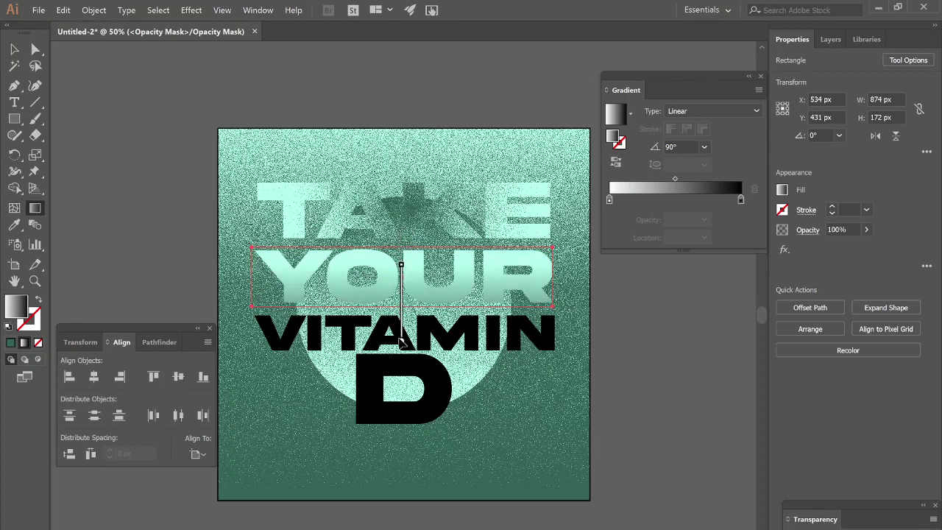
{"action": "left_click_drag", "start_coordinate": [404, 263], "coordinate": [401, 234]}
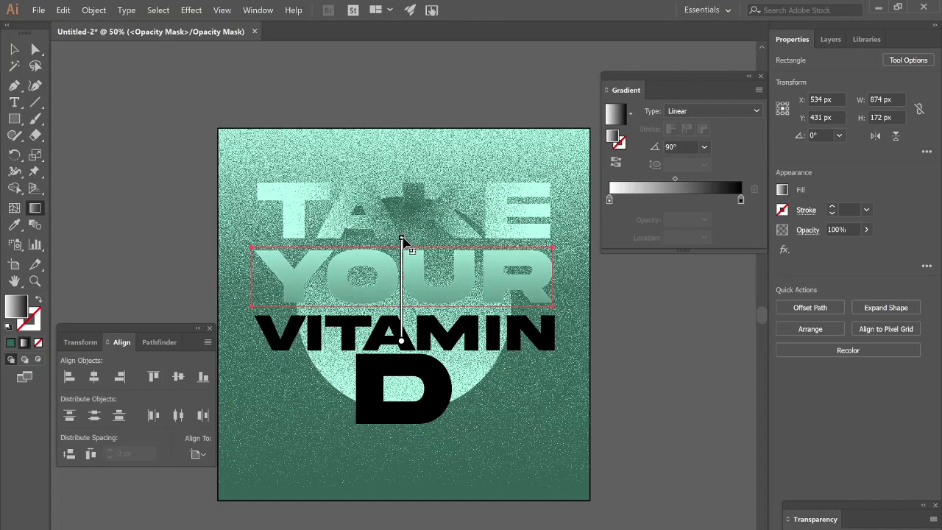
{"action": "mouse_move", "coordinate": [402, 336]}
{"action": "left_mouse_down"}
{"action": "mouse_move", "coordinate": [400, 326]}
{"action": "mouse_move", "coordinate": [403, 334]}
{"action": "left_mouse_up"}
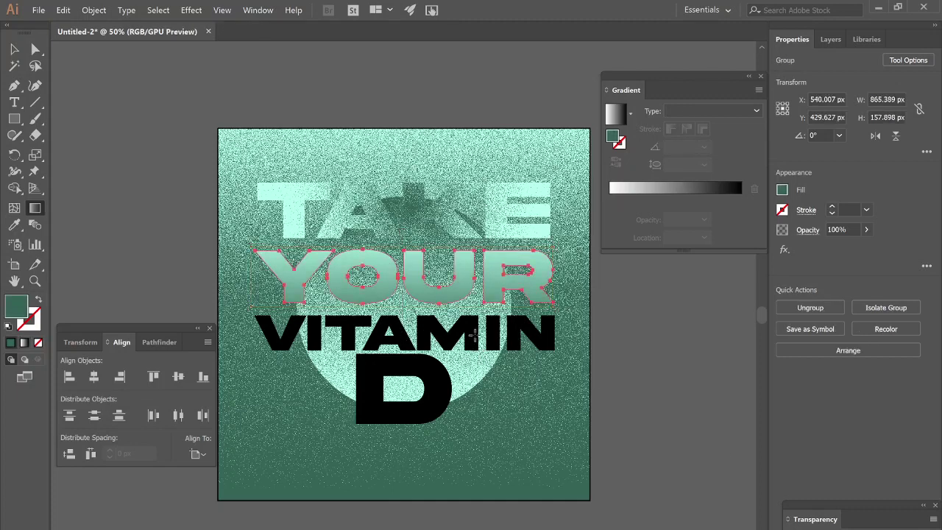
{"action": "key", "text": "v"}
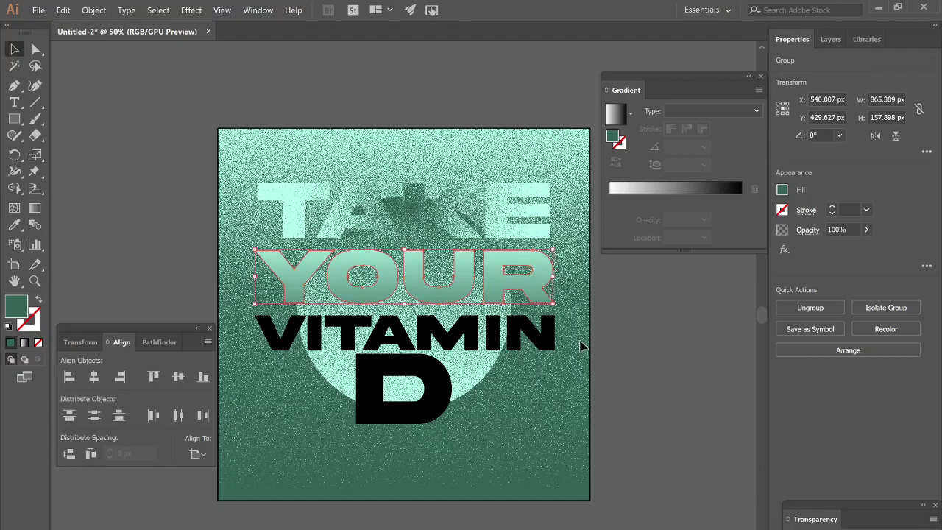
Convert the VITAMIN text to outlines and fill it with the saved light mint swatch
{"action": "left_click", "coordinate": [523, 346]}
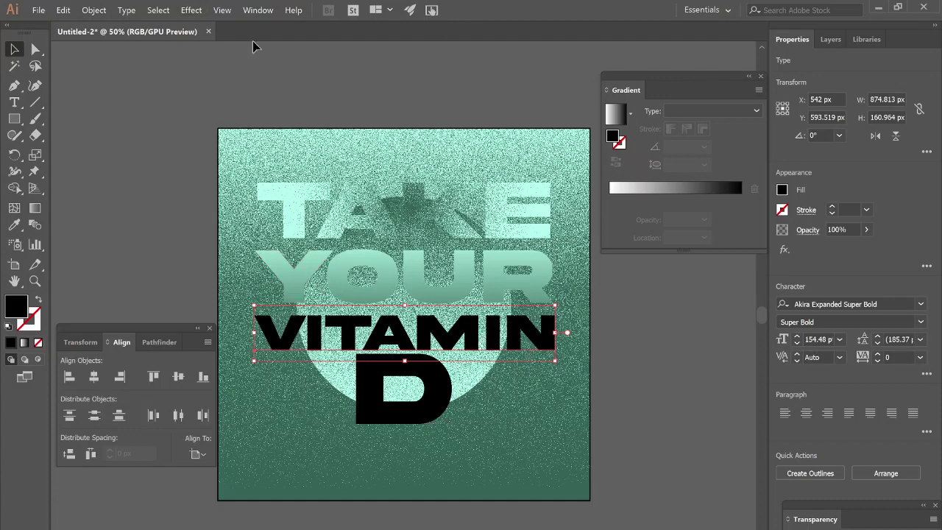
{"action": "key", "text": "ctrl+shift+b"}
{"action": "key", "text": "ctrl+shift+o"}
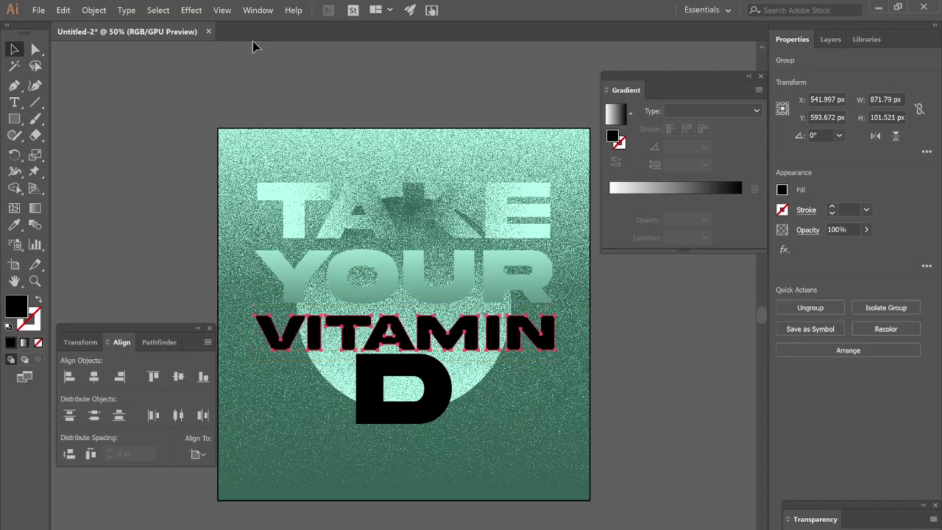
{"action": "key", "text": "ctrl+shift+b"}
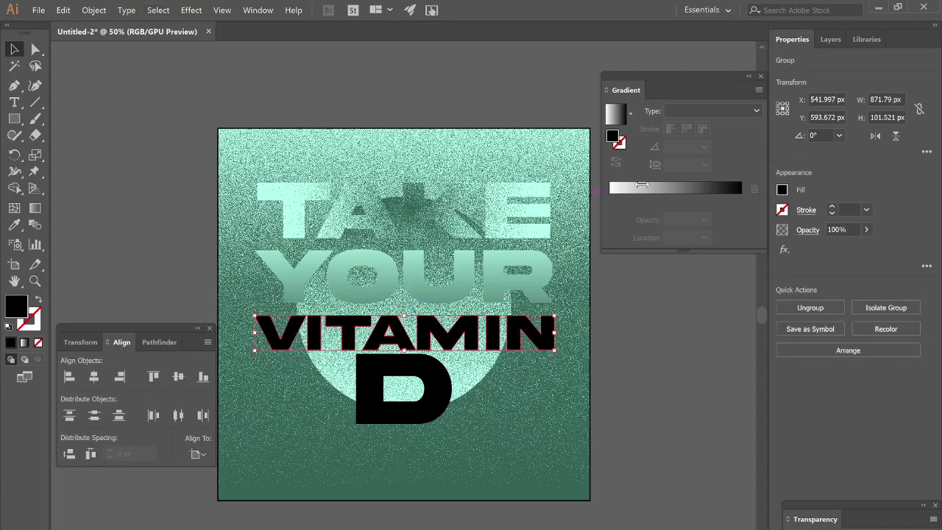
{"action": "left_click", "coordinate": [782, 190]}
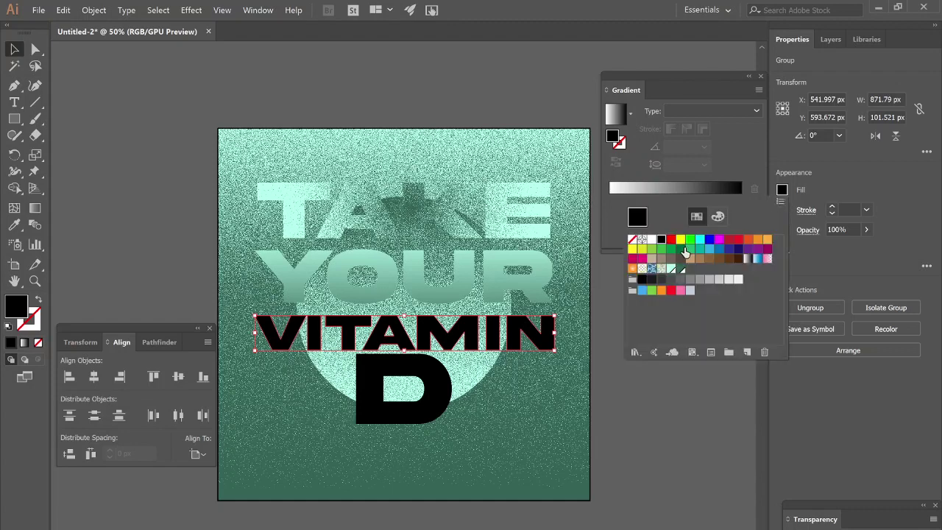
{"action": "left_click", "coordinate": [671, 269]}
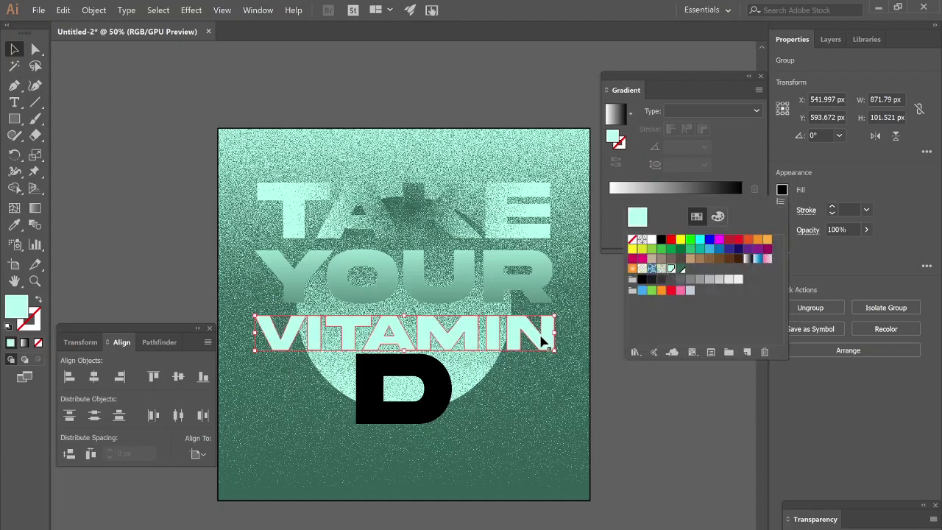
Make a copy of the mint VITAMIN outlines exactly in front and fill it with the saved dark green swatch
{"action": "left_click", "coordinate": [542, 337]}
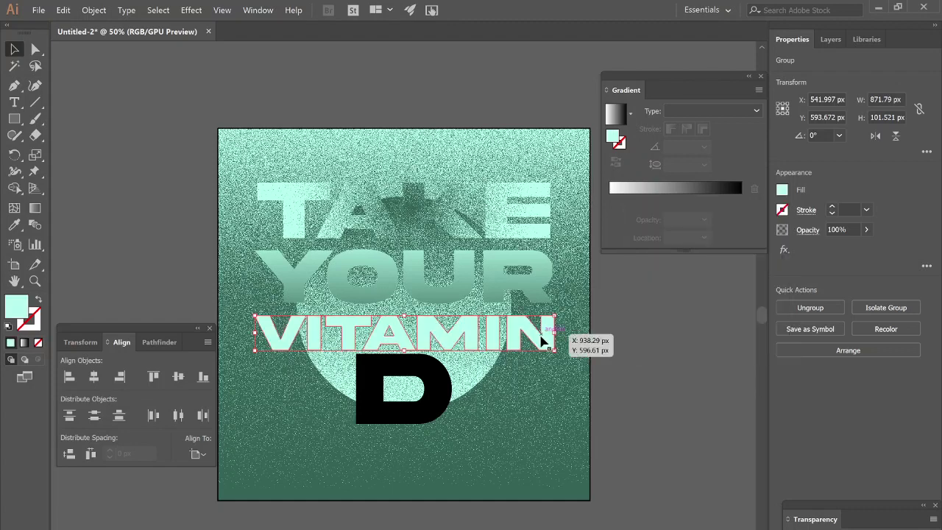
{"action": "left_click", "coordinate": [782, 190]}
{"action": "left_click", "coordinate": [682, 268]}
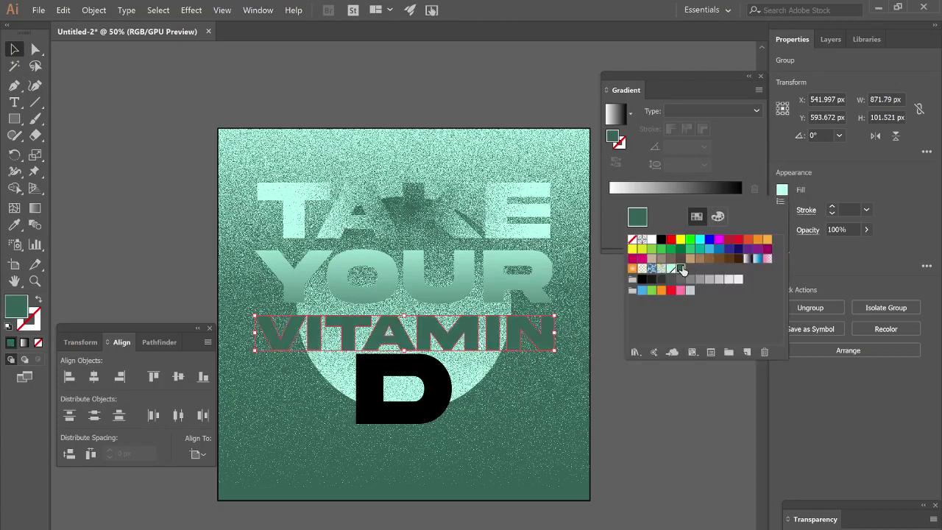
{"action": "key", "text": "Return"}
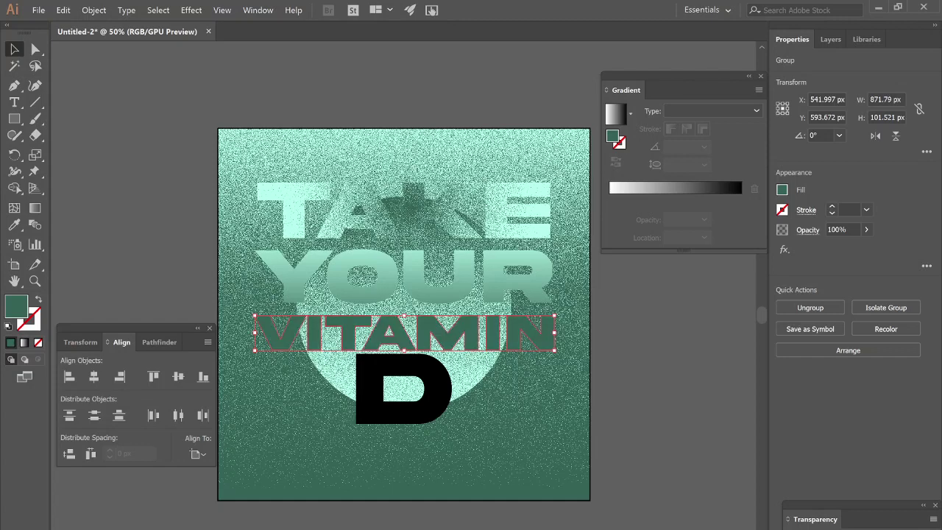
Create an opacity mask for the dark green VITAMIN copy and draw a rectangle about 920 by 138 px over the word inside it
{"action": "key", "text": "ctrl+shift+a"}
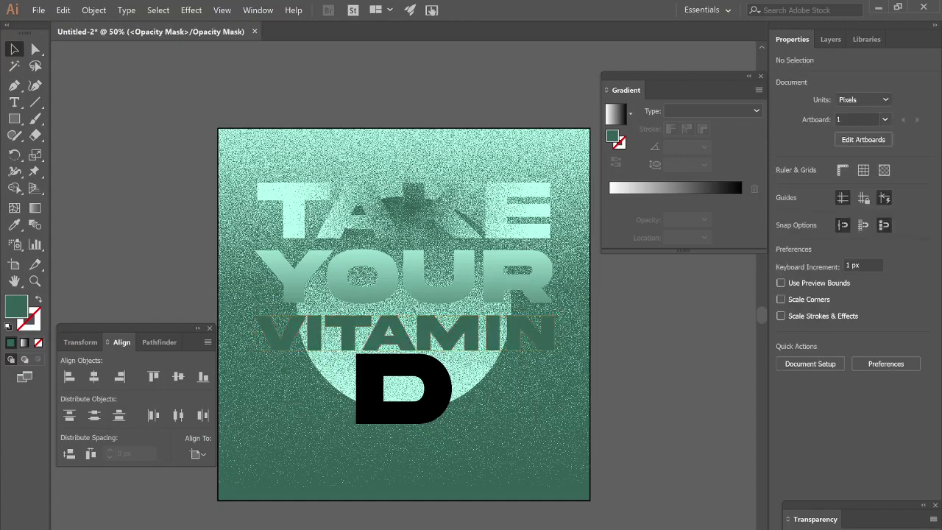
{"action": "key", "text": "m"}
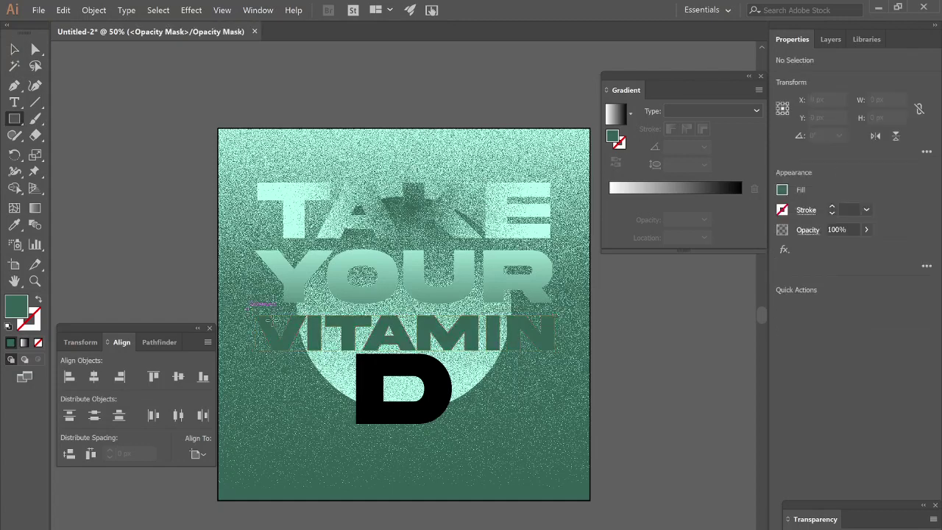
{"action": "left_click_drag", "start_coordinate": [247, 309], "coordinate": [564, 356]}
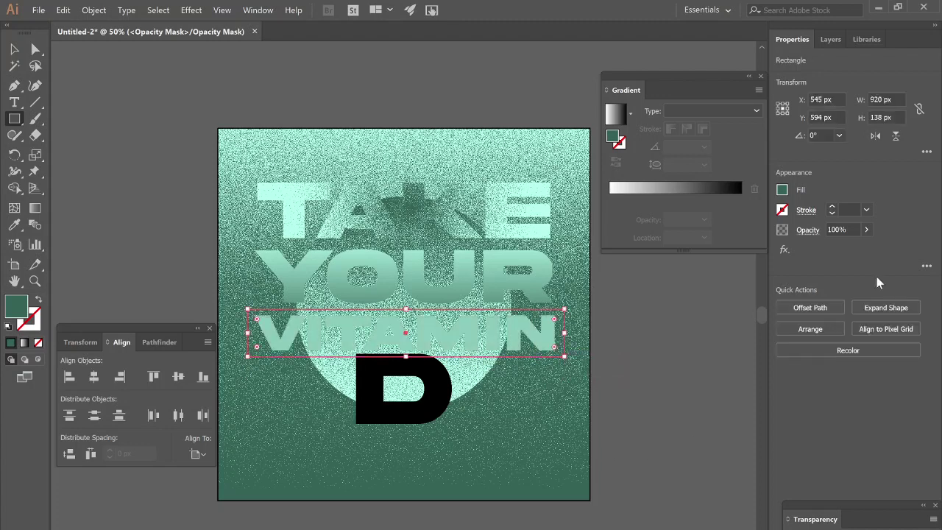
Fill the VITAMIN mask rectangle with the black-and-white gradient swatch, set its type to Radial and reverse it
{"action": "left_click", "coordinate": [783, 190]}
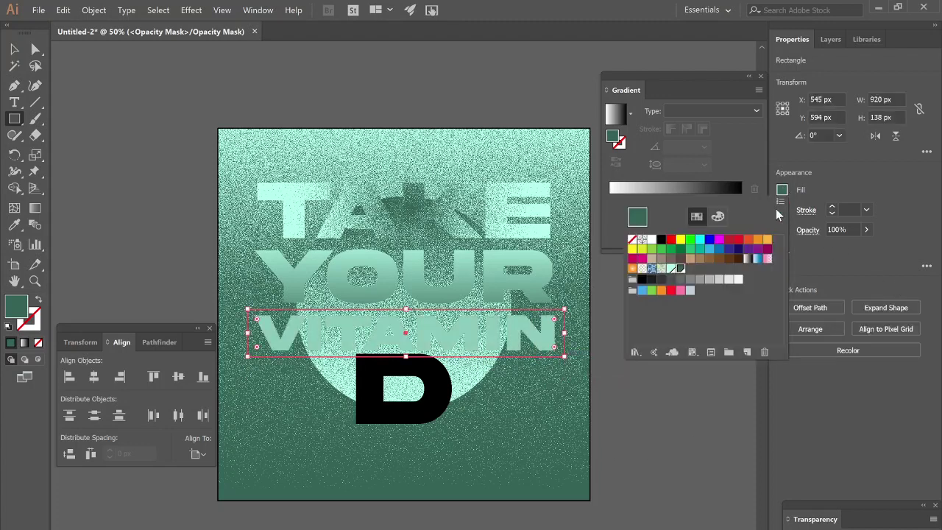
{"action": "left_click", "coordinate": [748, 258]}
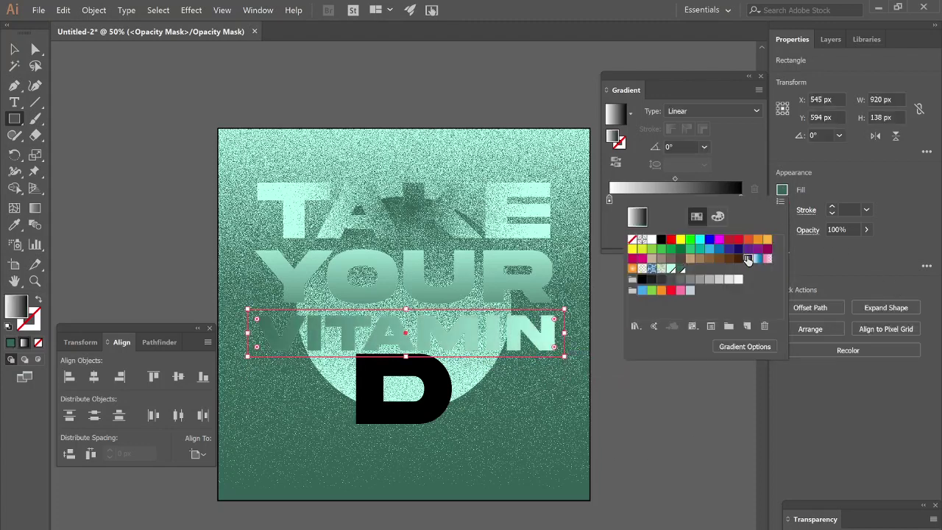
{"action": "left_click", "coordinate": [684, 116]}
{"action": "left_click", "coordinate": [683, 136]}
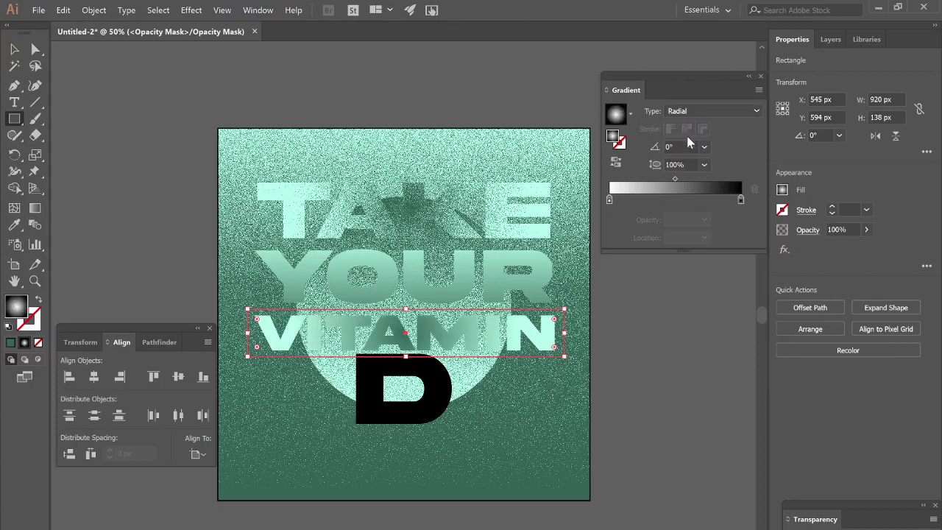
{"action": "left_click", "coordinate": [616, 161]}
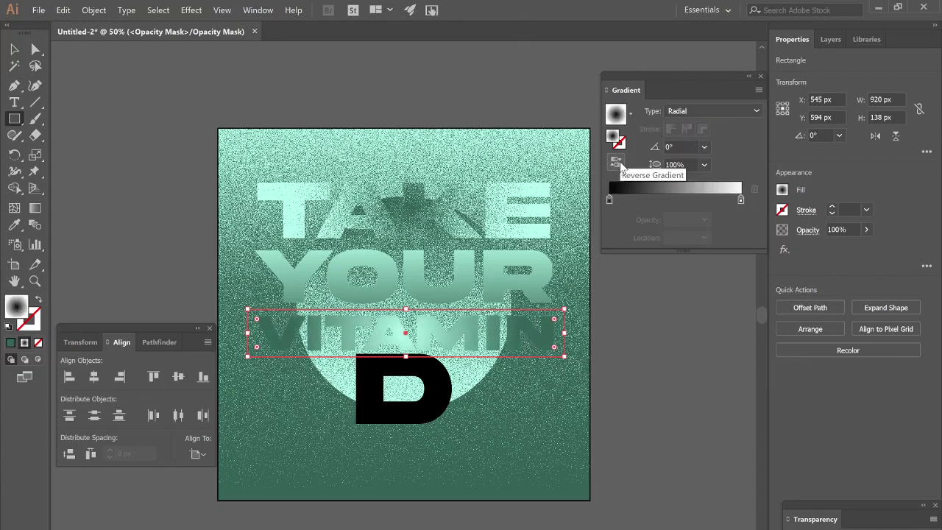
Apply the Grain effect to the VITAMIN mask rectangle and reverse its gradient so white lies at the centre
{"action": "left_click", "coordinate": [190, 11]}
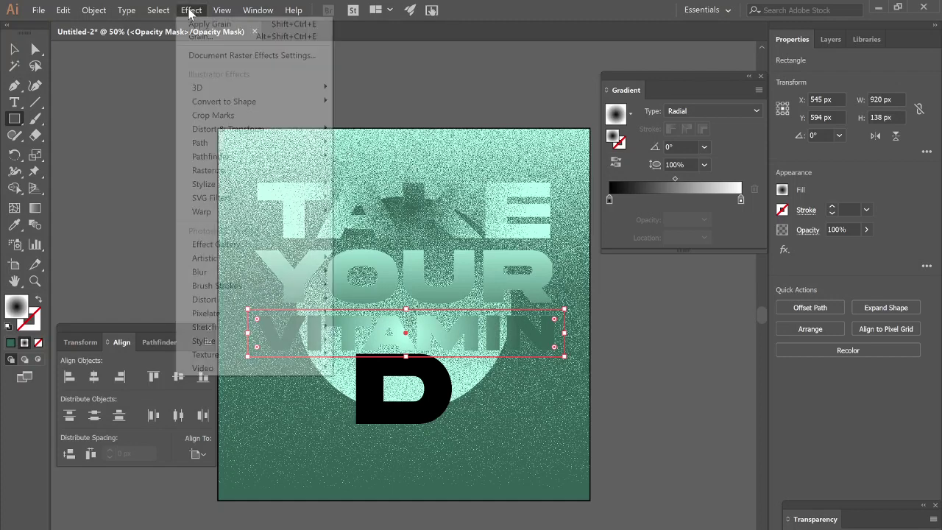
{"action": "left_click", "coordinate": [192, 27]}
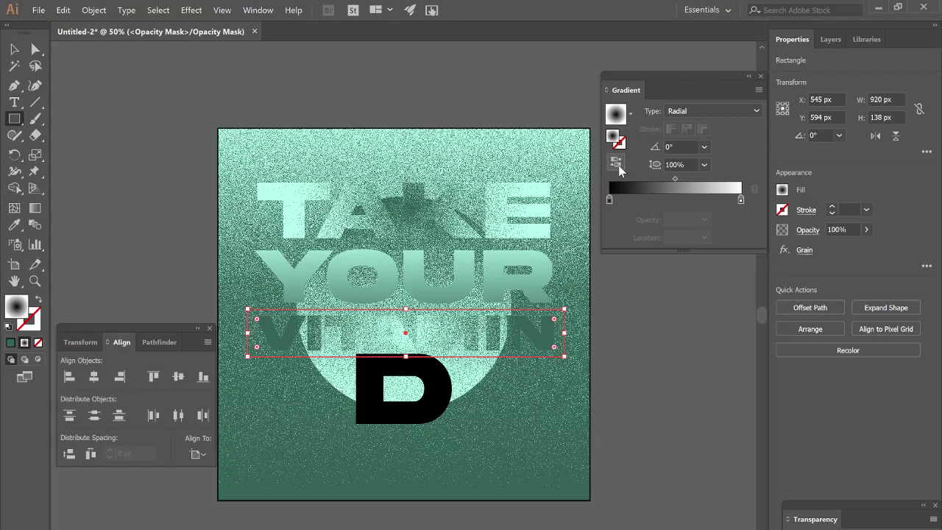
{"action": "left_click", "coordinate": [616, 164]}
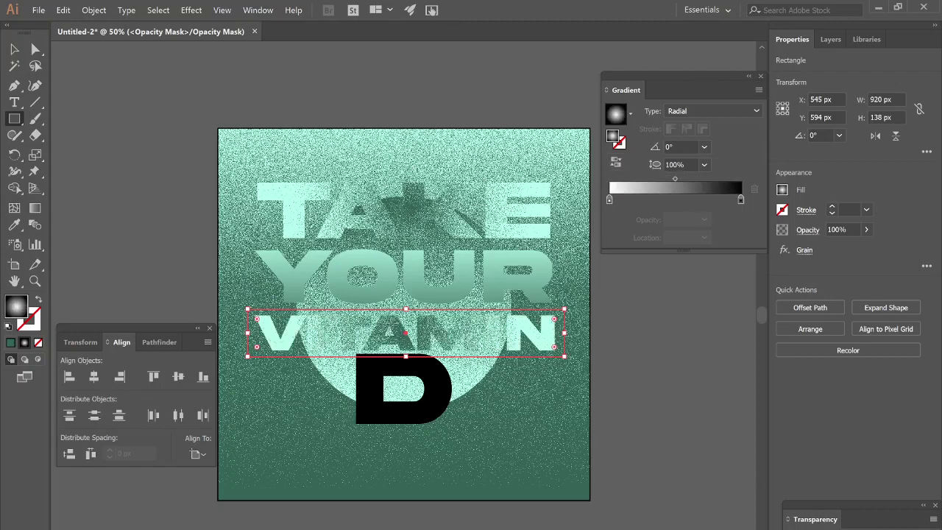
Extend the VITAMIN mask's radial gradient to just past the end of the word and reverse it so black lies at the centre
{"action": "left_click", "coordinate": [35, 208]}
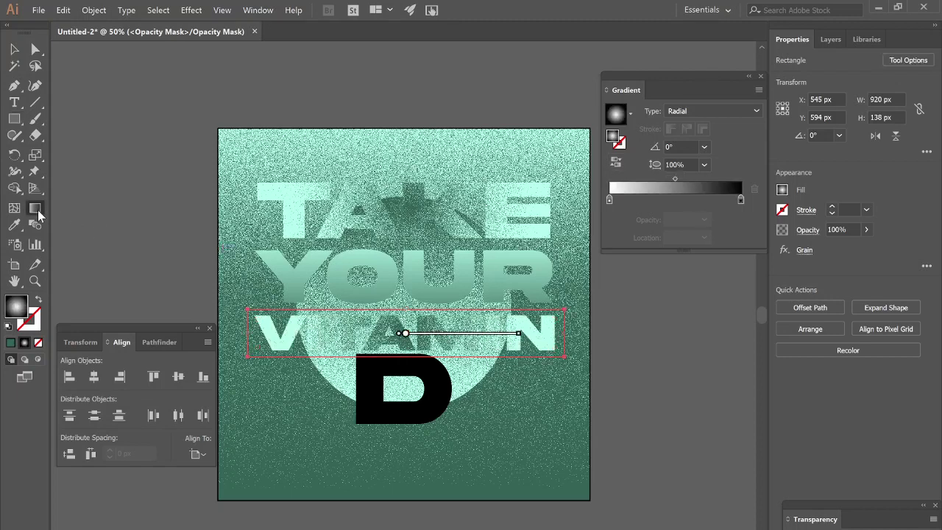
{"action": "left_click_drag", "start_coordinate": [520, 335], "coordinate": [580, 340]}
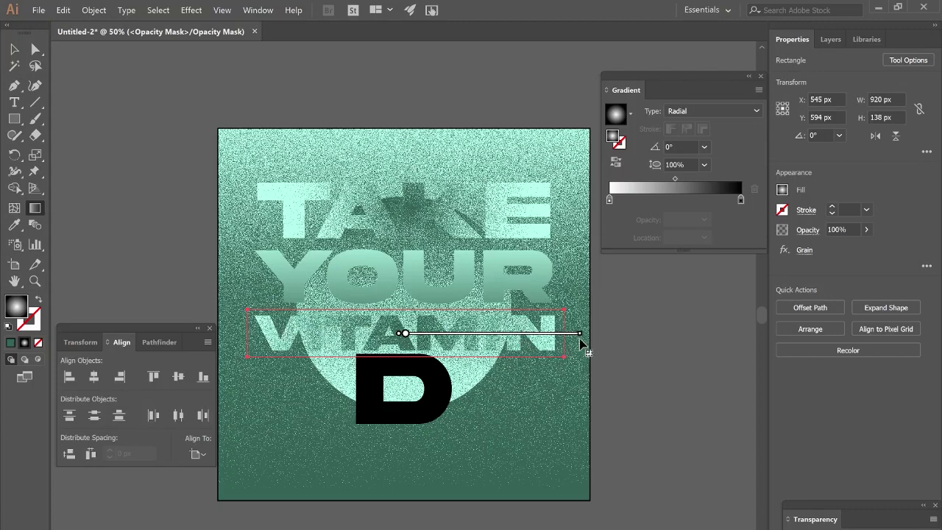
{"action": "mouse_move", "coordinate": [579, 337]}
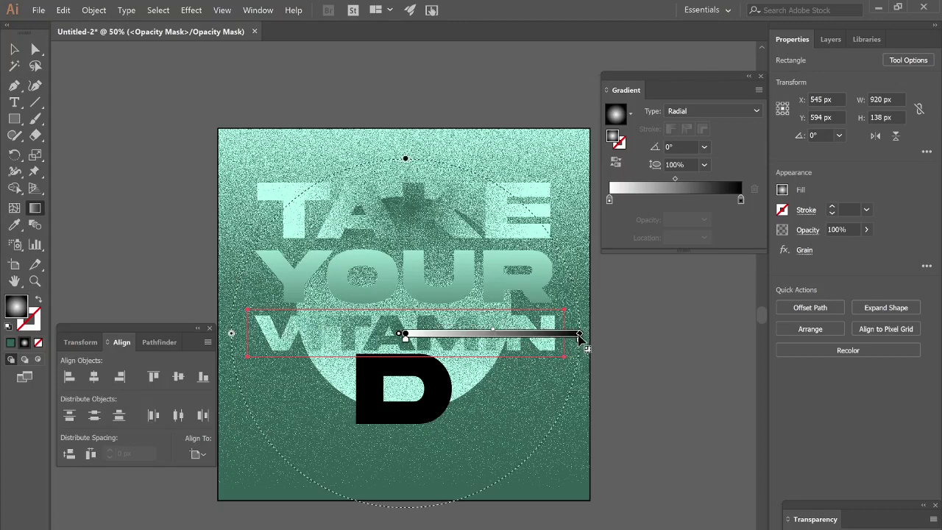
{"action": "left_click", "coordinate": [615, 162]}
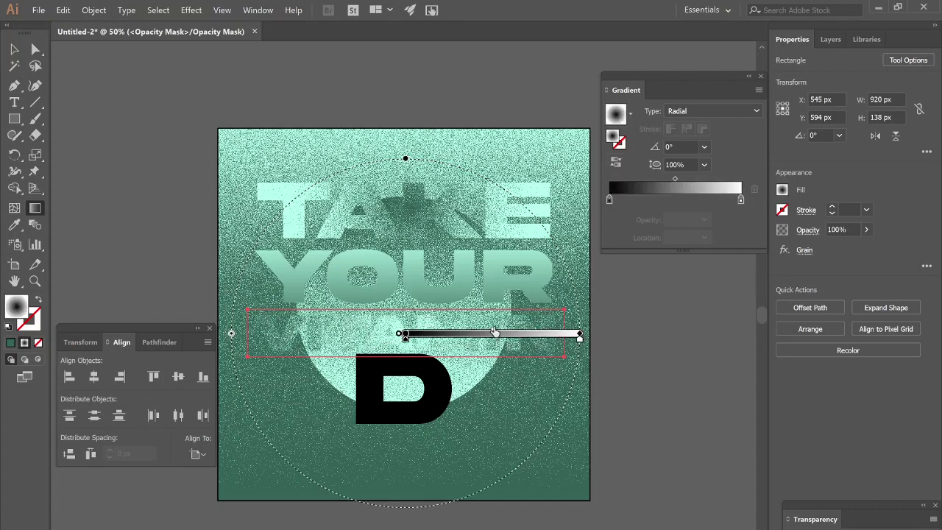
Move the mask gradient's midpoint outward to the final N of VITAMIN and pull the white stop slightly inward
{"action": "mouse_move", "coordinate": [492, 332]}
{"action": "left_mouse_down"}
{"action": "mouse_move", "coordinate": [503, 333]}
{"action": "mouse_move", "coordinate": [481, 333]}
{"action": "mouse_move", "coordinate": [509, 333]}
{"action": "left_mouse_up"}
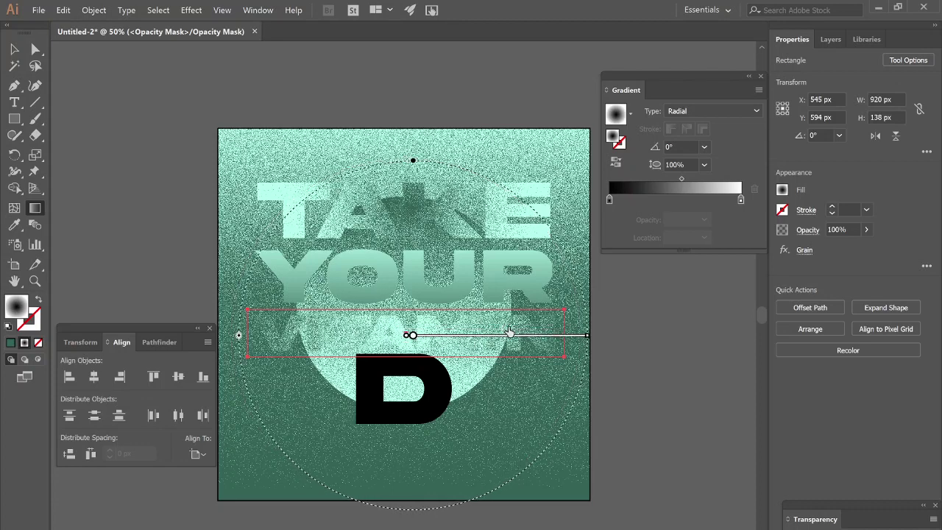
{"action": "mouse_move", "coordinate": [512, 340]}
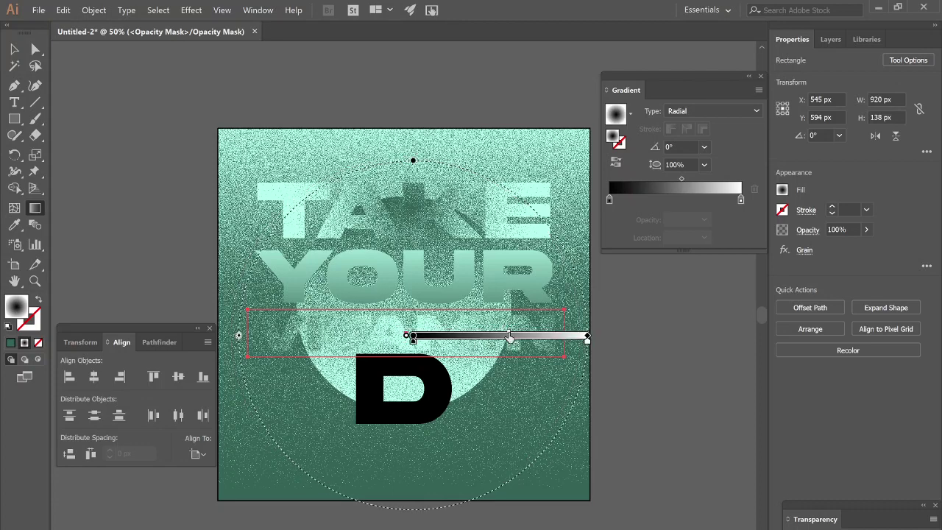
{"action": "left_click_drag", "start_coordinate": [510, 339], "coordinate": [530, 336]}
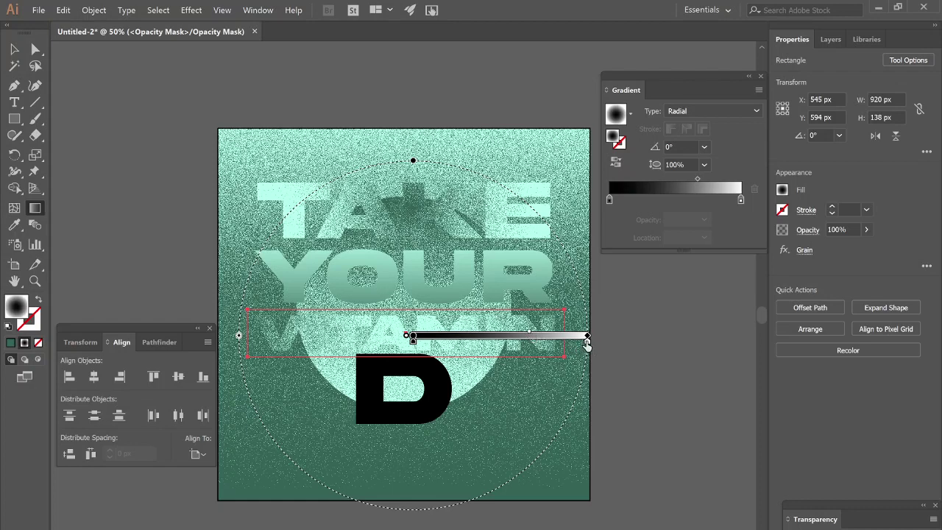
{"action": "left_click_drag", "start_coordinate": [583, 344], "coordinate": [572, 345]}
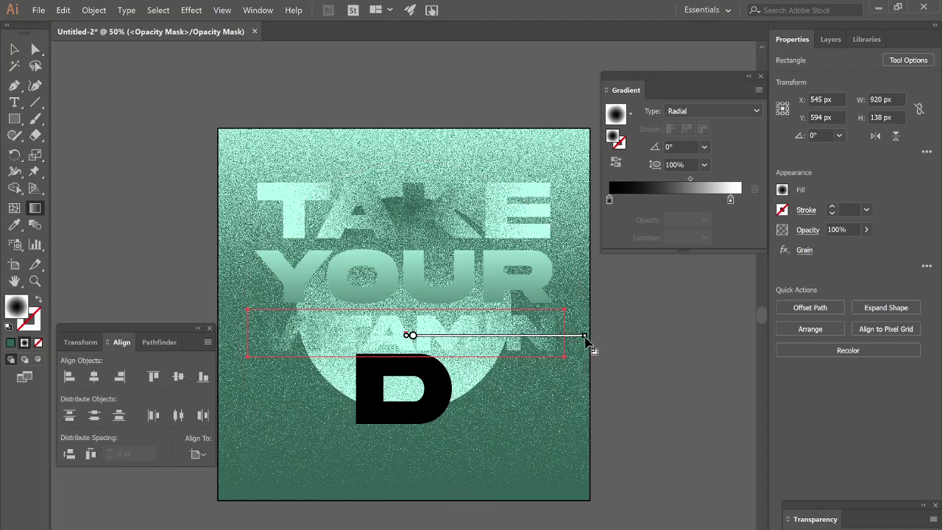
Nudge the mask gradient's centre near the middle of VITAMIN, end its radius just inside the artboard edge and shift its midpoint outward
{"action": "left_click_drag", "start_coordinate": [586, 337], "coordinate": [590, 335]}
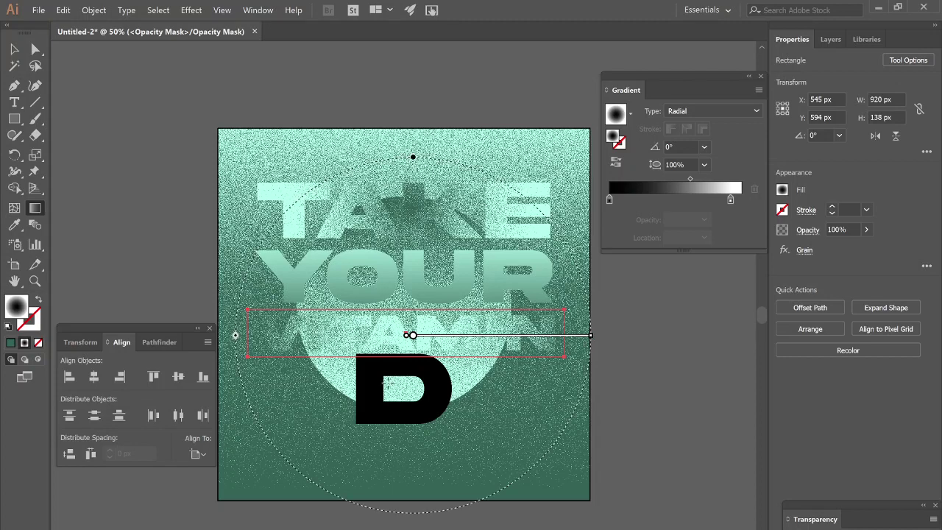
{"action": "mouse_move", "coordinate": [417, 340]}
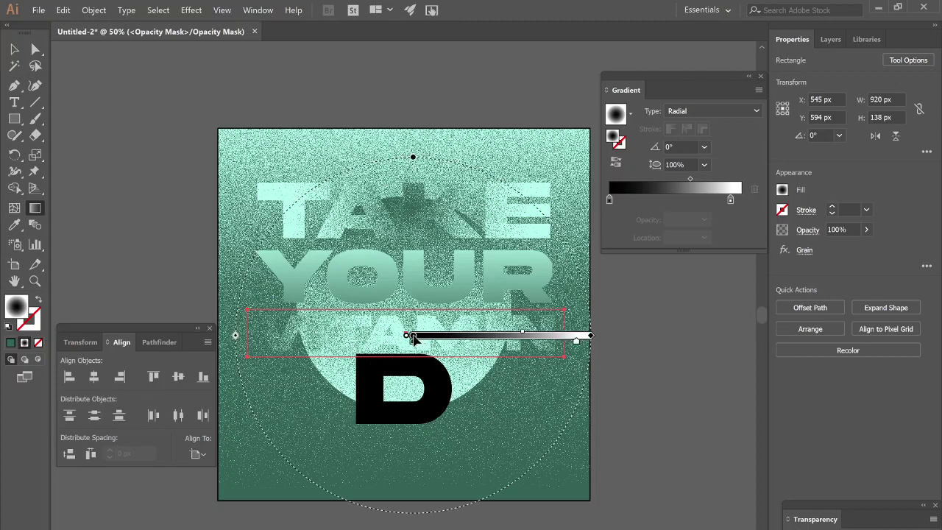
{"action": "left_click_drag", "start_coordinate": [414, 341], "coordinate": [412, 337]}
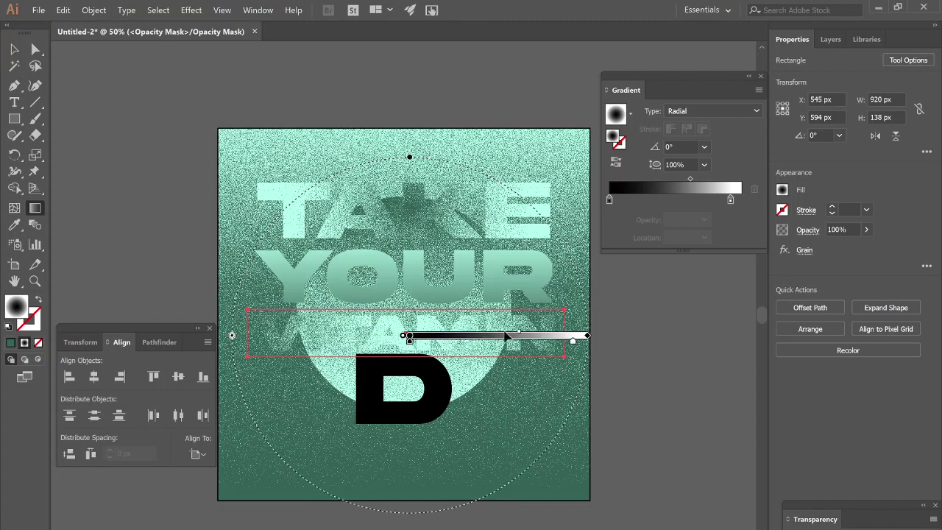
{"action": "mouse_move", "coordinate": [595, 335]}
{"action": "left_mouse_down"}
{"action": "mouse_move", "coordinate": [611, 337]}
{"action": "mouse_move", "coordinate": [566, 338]}
{"action": "mouse_move", "coordinate": [582, 337]}
{"action": "left_mouse_up"}
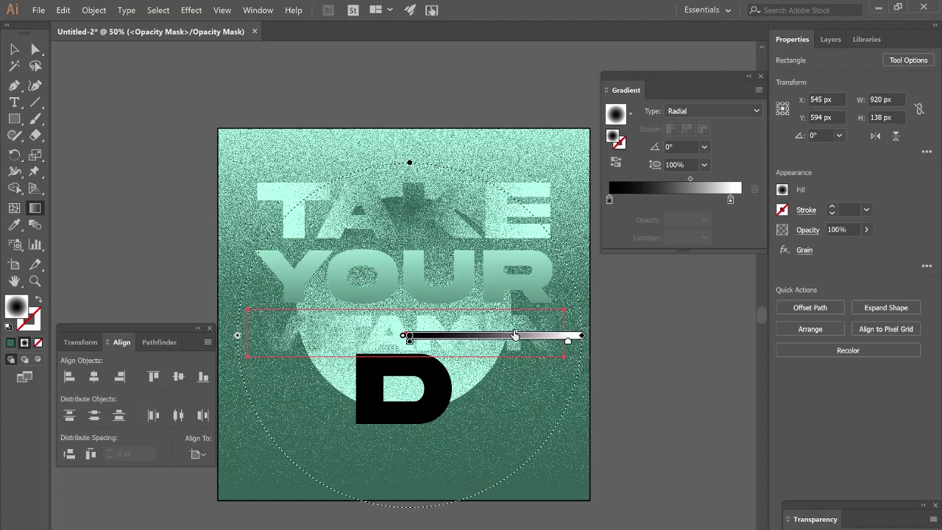
{"action": "mouse_move", "coordinate": [514, 336]}
{"action": "left_mouse_down"}
{"action": "mouse_move", "coordinate": [501, 336]}
{"action": "mouse_move", "coordinate": [527, 335]}
{"action": "left_mouse_up"}
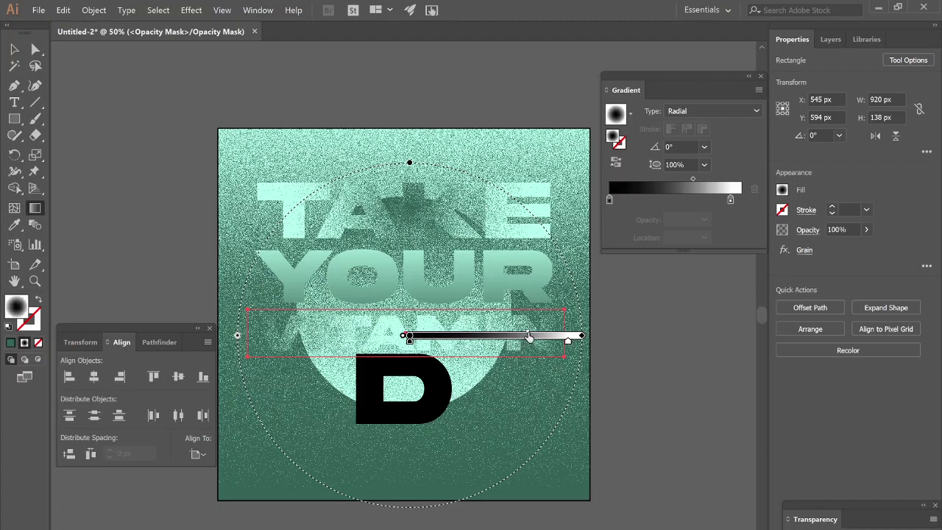
Raise the Grain effect's intensity slightly on the VITAMIN mask rectangle and move its gradient midpoint back inward
{"action": "left_click", "coordinate": [803, 250]}
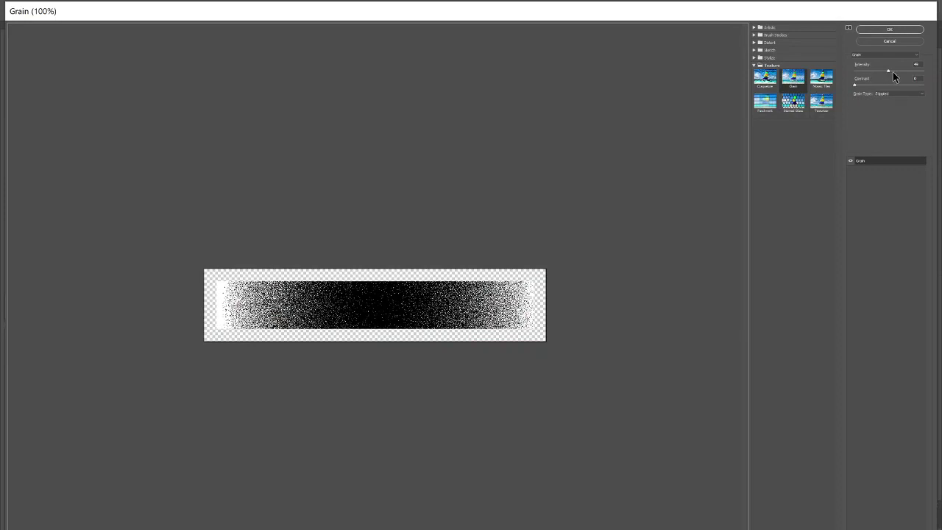
{"action": "left_click_drag", "start_coordinate": [892, 68], "coordinate": [895, 69]}
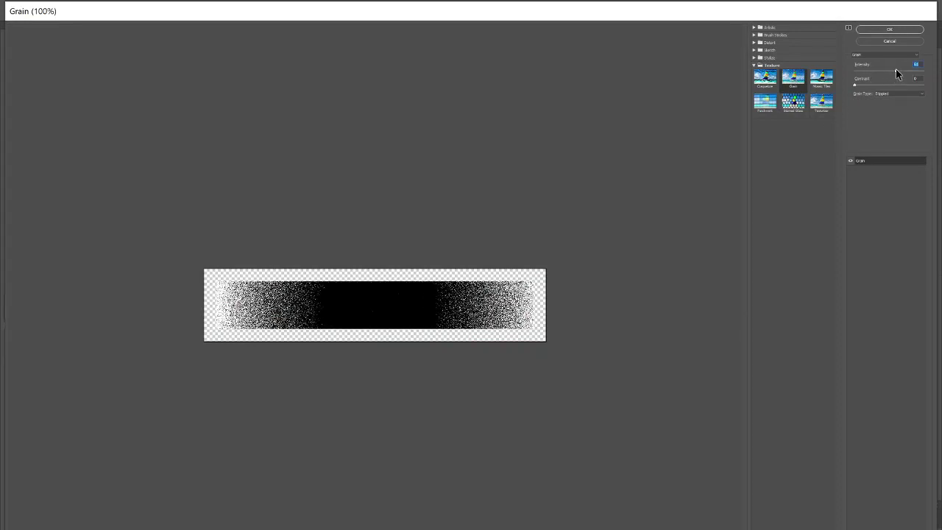
{"action": "left_click", "coordinate": [887, 30]}
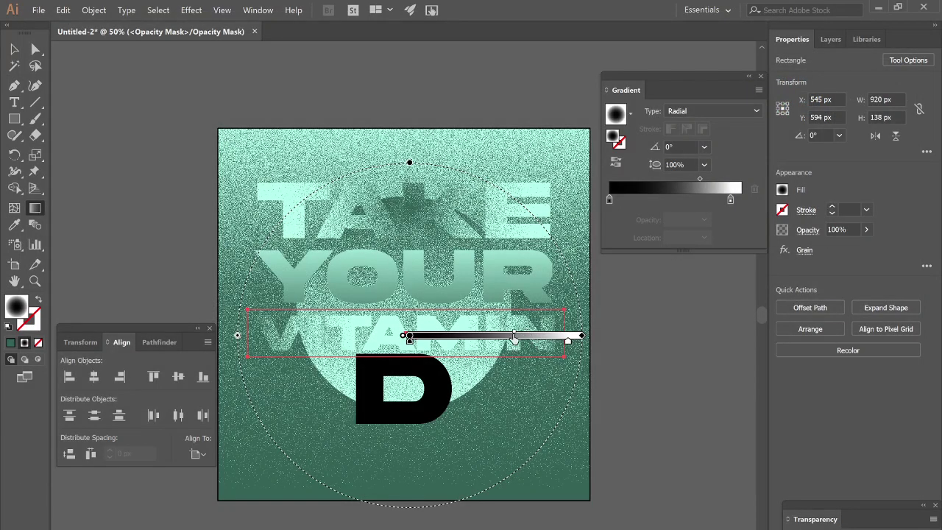
{"action": "left_click_drag", "start_coordinate": [513, 337], "coordinate": [499, 334]}
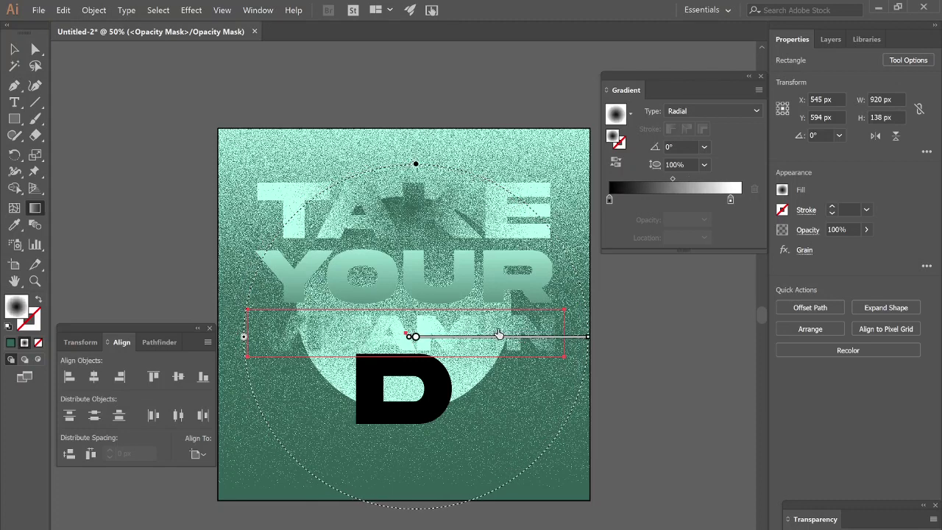
Move the VITAMIN mask gradient's centre to the V, extend its radius well past the artboard edge and push its midpoint and white stop outward
{"action": "mouse_move", "coordinate": [587, 340]}
{"action": "left_mouse_down"}
{"action": "mouse_move", "coordinate": [561, 340]}
{"action": "mouse_move", "coordinate": [619, 337]}
{"action": "left_mouse_up"}
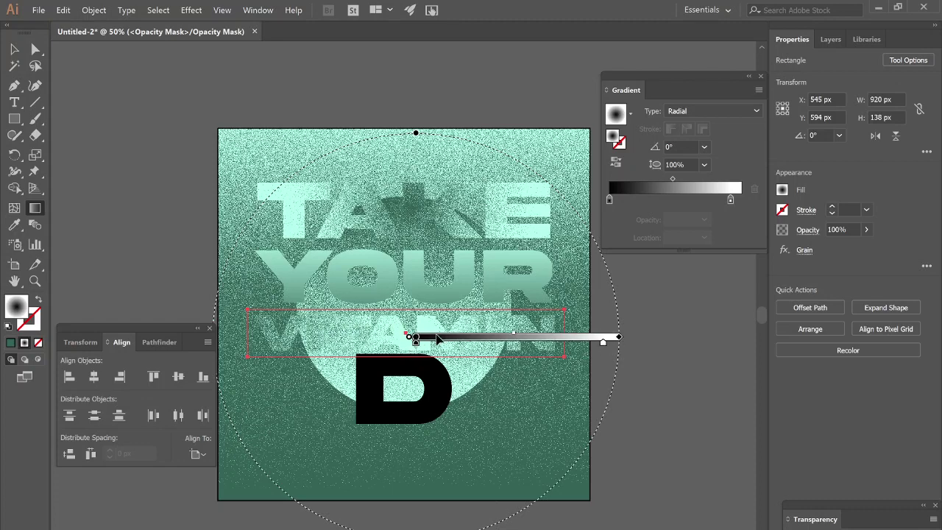
{"action": "left_click_drag", "start_coordinate": [437, 339], "coordinate": [307, 344]}
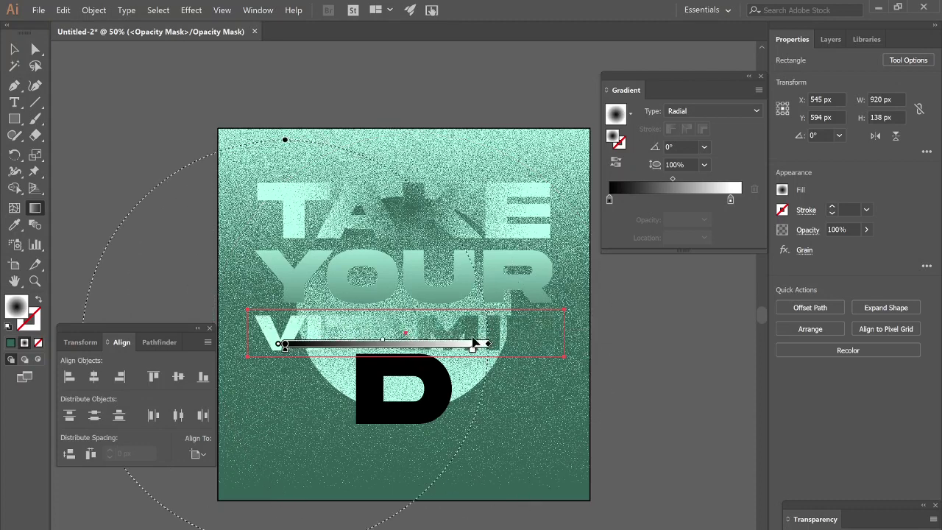
{"action": "left_click_drag", "start_coordinate": [487, 343], "coordinate": [660, 350]}
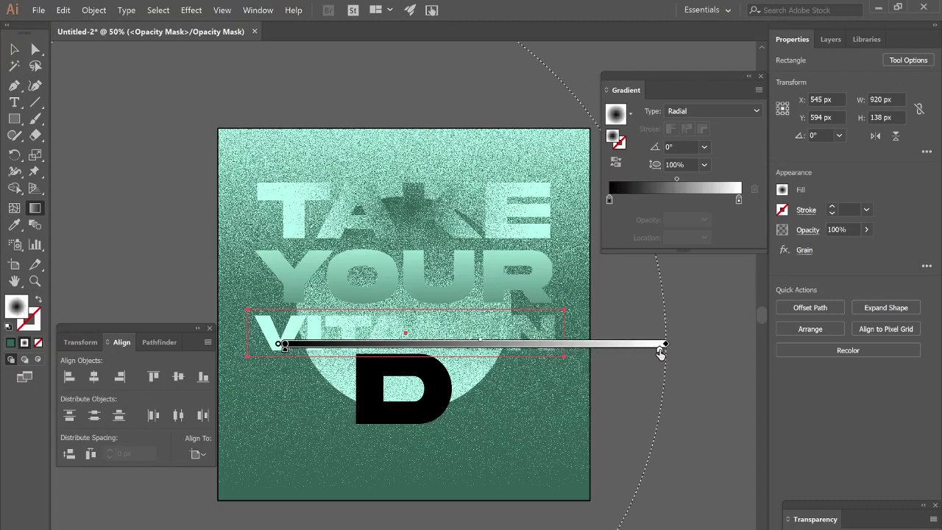
{"action": "left_click_drag", "start_coordinate": [480, 344], "coordinate": [536, 342]}
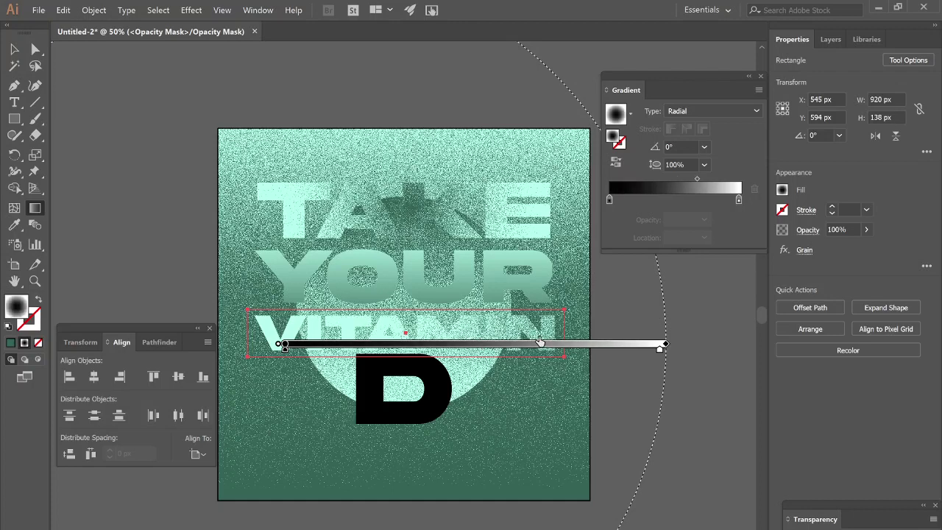
Pull the VITAMIN mask gradient's midpoint back inward, shorten its radius to near the artboard edge and shift the whole gradient slightly along the word
{"action": "left_click_drag", "start_coordinate": [539, 343], "coordinate": [416, 343]}
{"action": "left_click_drag", "start_coordinate": [666, 343], "coordinate": [585, 357]}
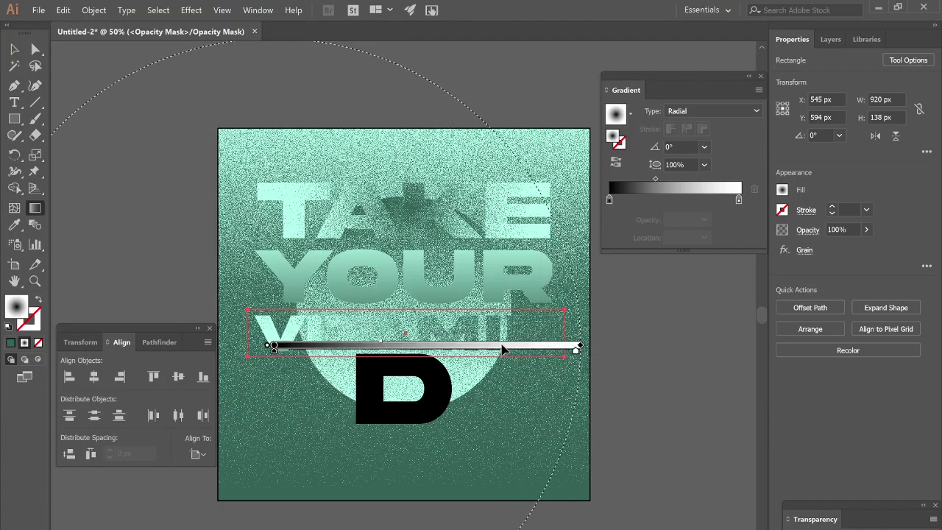
{"action": "left_click_drag", "start_coordinate": [501, 344], "coordinate": [528, 346]}
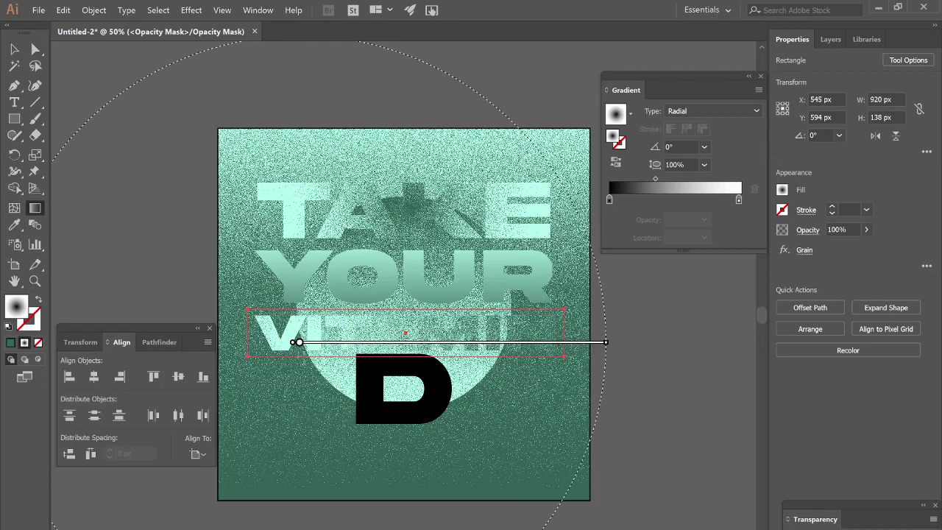
Move the VITAMIN mask gradient's centre off the V and down into the D, move its black stop slightly outward and leave the opacity mask
{"action": "mouse_move", "coordinate": [357, 343]}
{"action": "left_mouse_down"}
{"action": "mouse_move", "coordinate": [405, 332]}
{"action": "mouse_move", "coordinate": [437, 343]}
{"action": "left_mouse_up"}
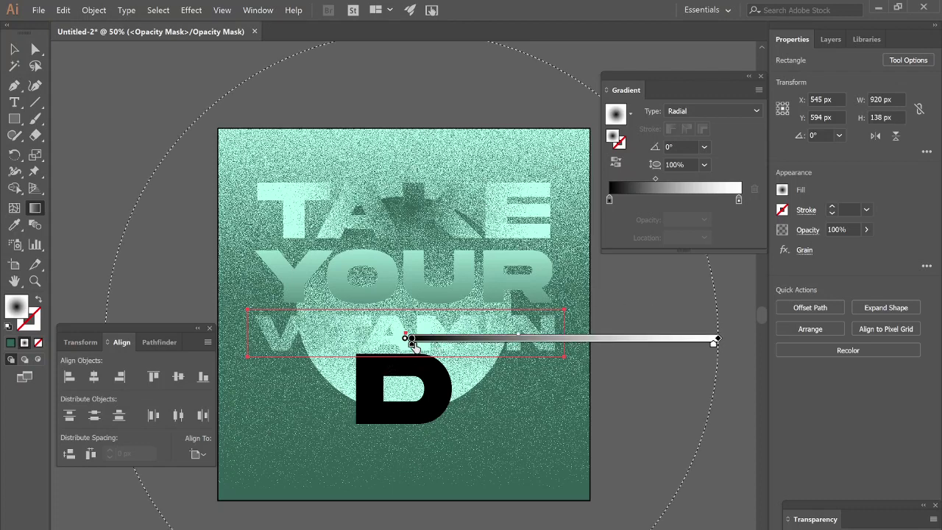
{"action": "left_click_drag", "start_coordinate": [412, 345], "coordinate": [444, 344]}
{"action": "left_click", "coordinate": [434, 387]}
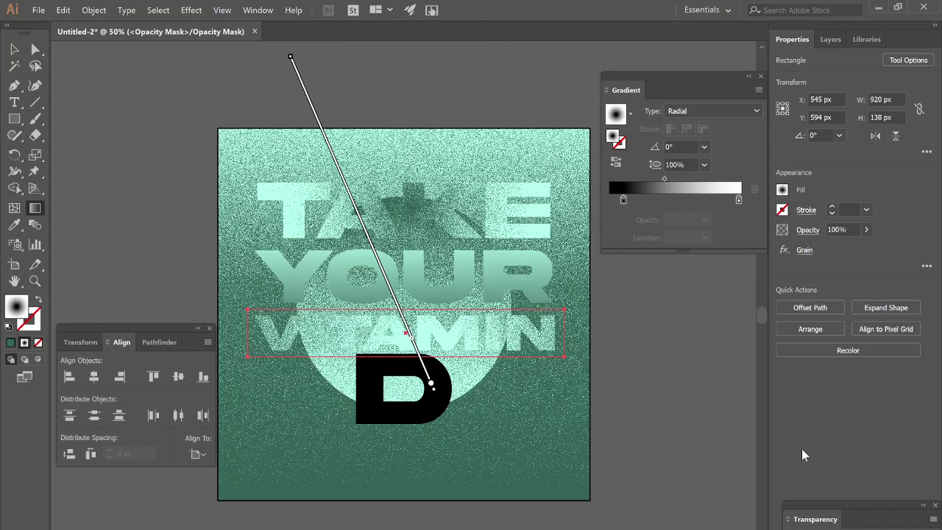
{"action": "key", "text": "ctrl+z"}
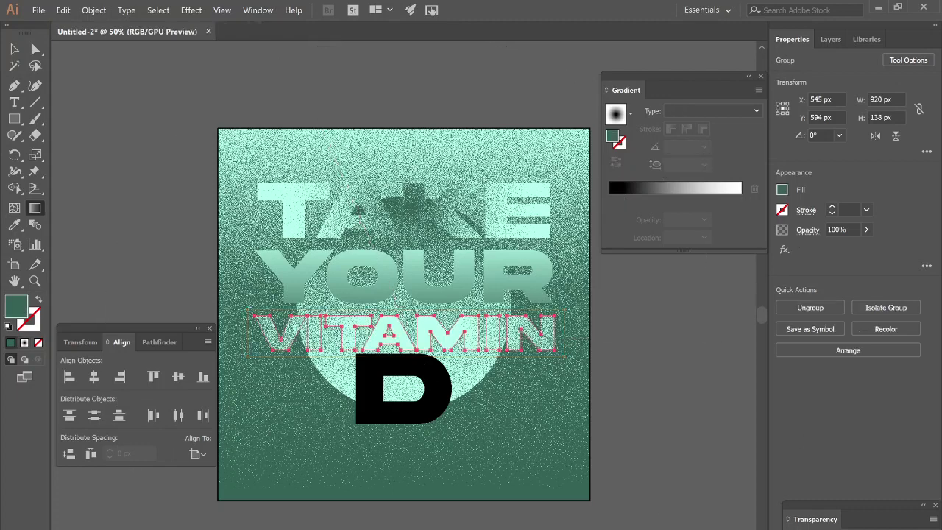
Try the mint swatch on the letter D and settle on the dark green swatch as its fill
{"action": "key", "text": "v"}
{"action": "left_click", "coordinate": [416, 417]}
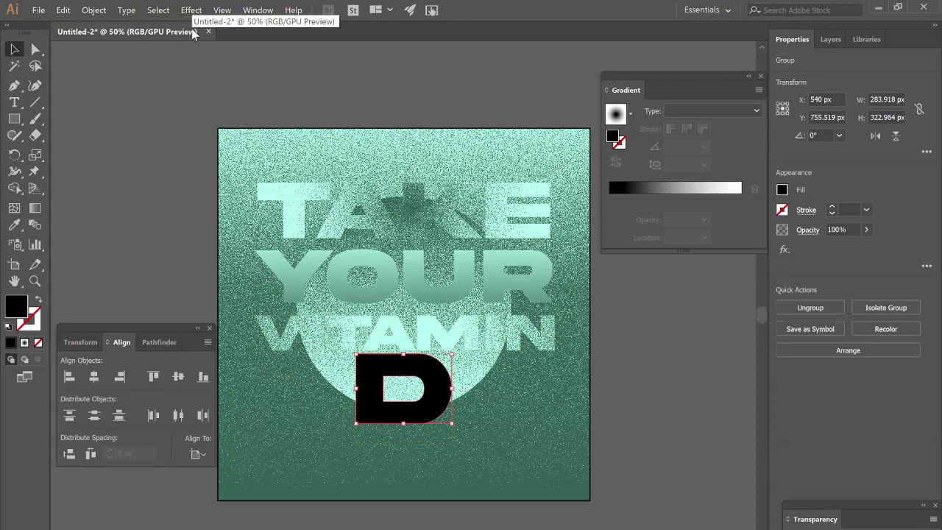
{"action": "left_click", "coordinate": [782, 190]}
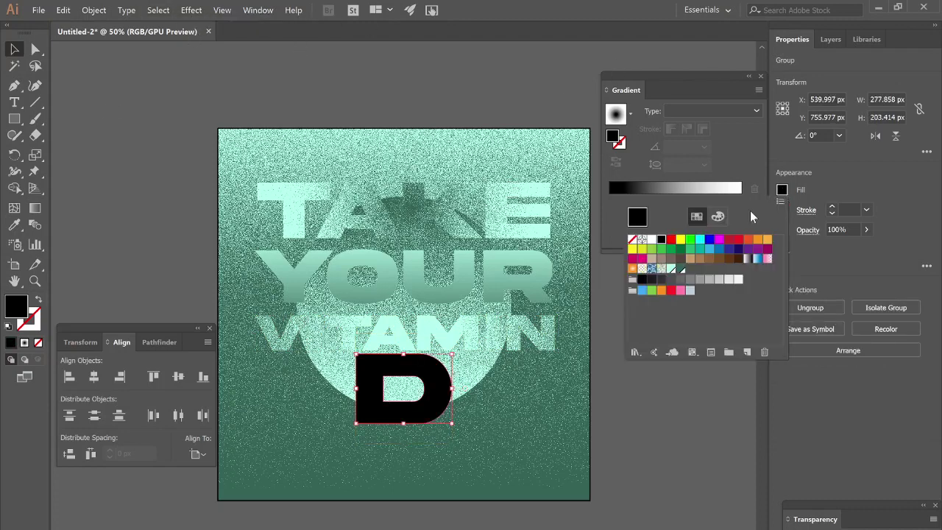
{"action": "left_click", "coordinate": [674, 269]}
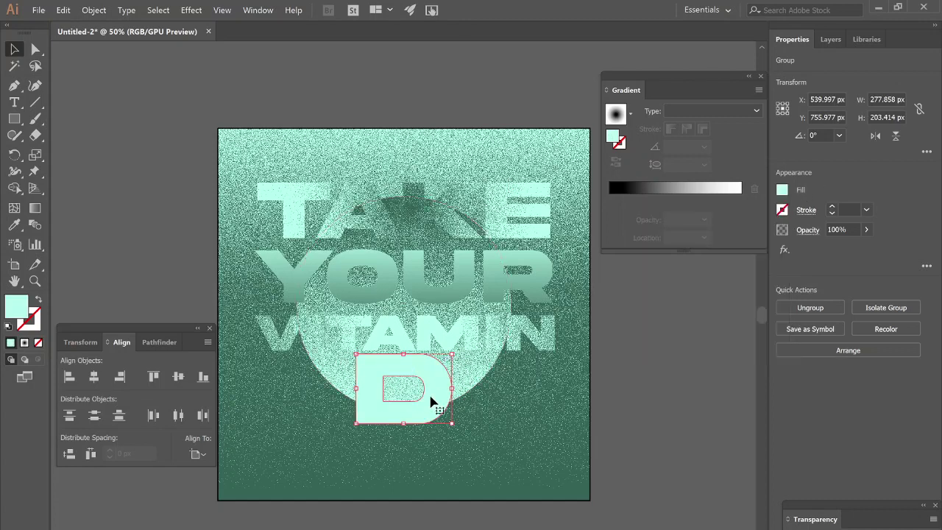
{"action": "left_click", "coordinate": [782, 192]}
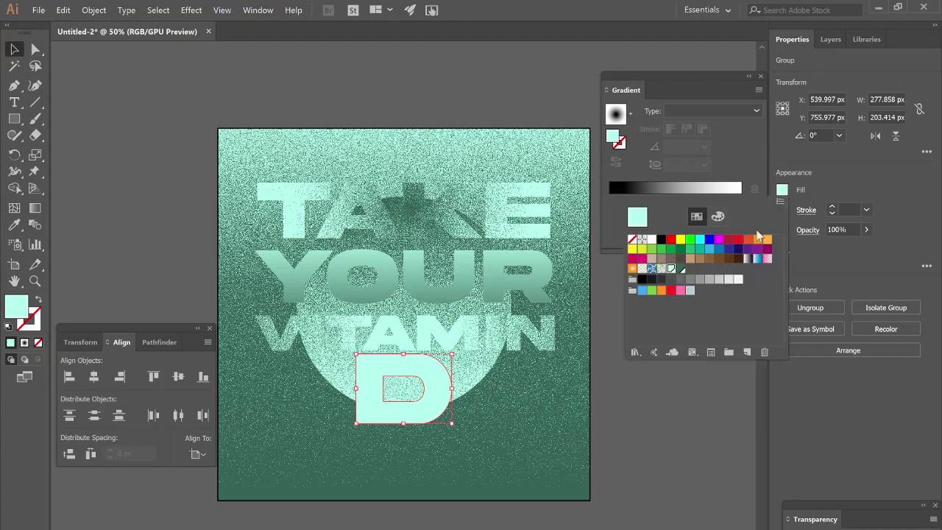
{"action": "left_click", "coordinate": [680, 270]}
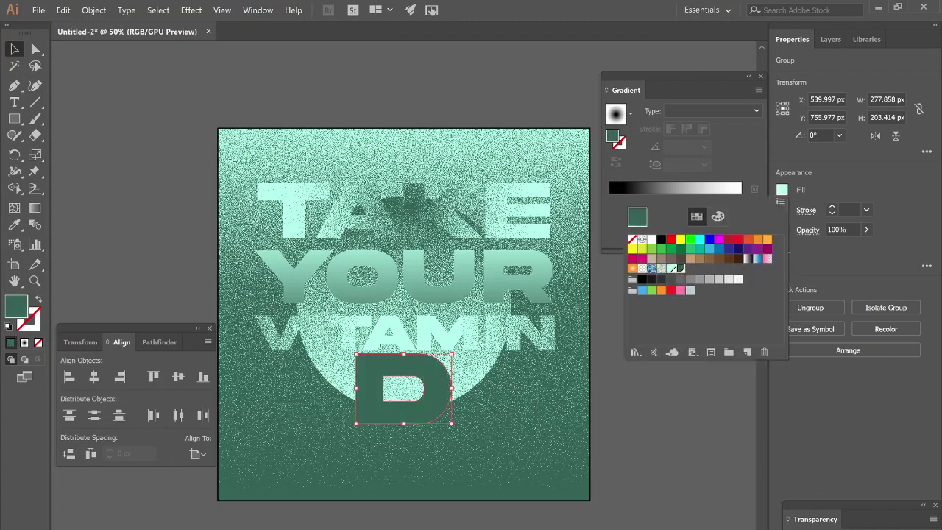
{"action": "key", "text": "Escape"}
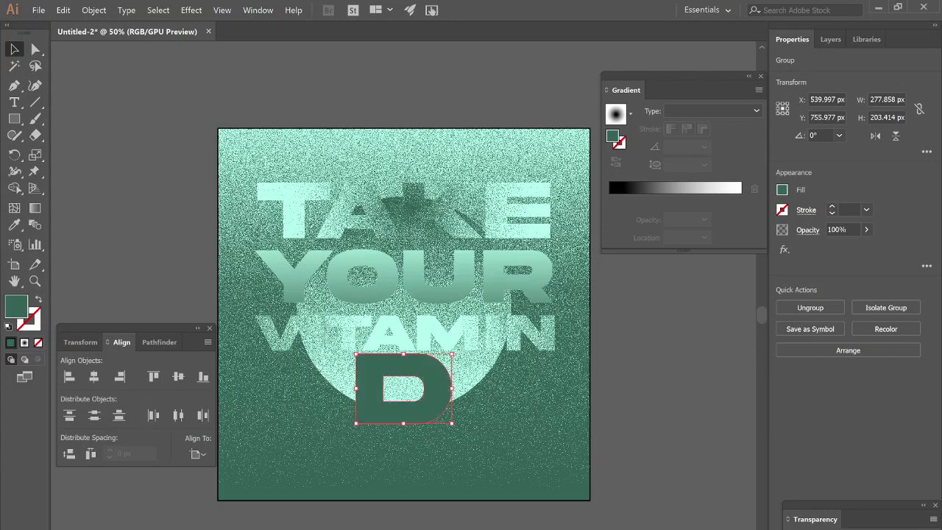
In the D's opacity mask, draw a 318 x 232 px rectangle over the letter and fill it with the white-to-black linear gradient
{"action": "key", "text": "m"}
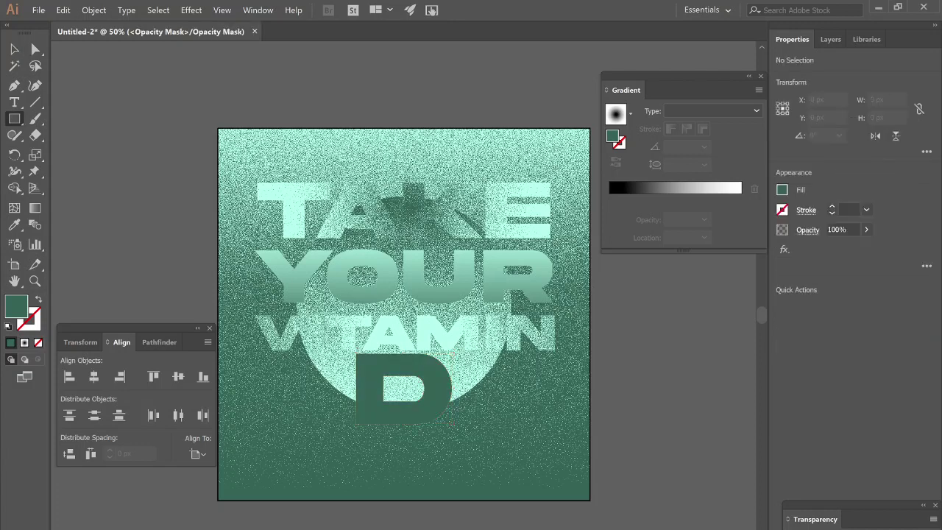
{"action": "left_click_drag", "start_coordinate": [453, 428], "coordinate": [342, 348]}
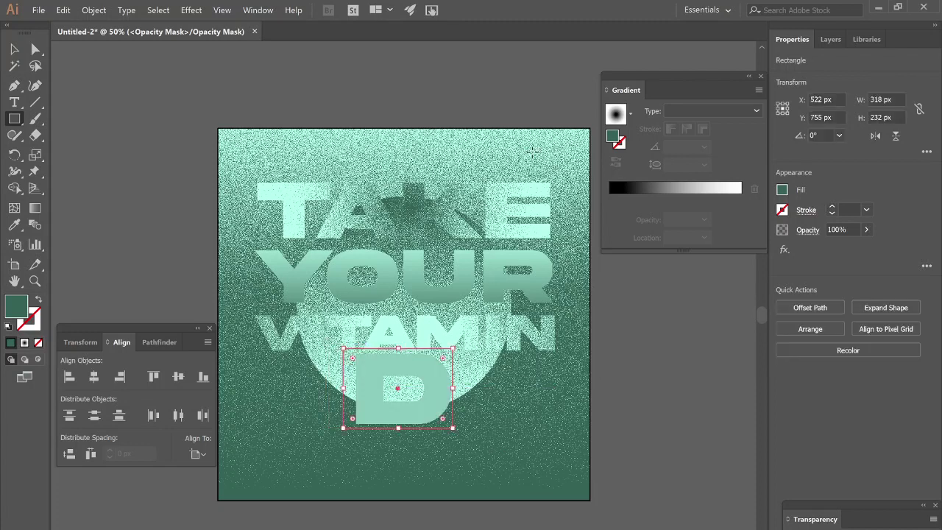
{"action": "left_click", "coordinate": [782, 190]}
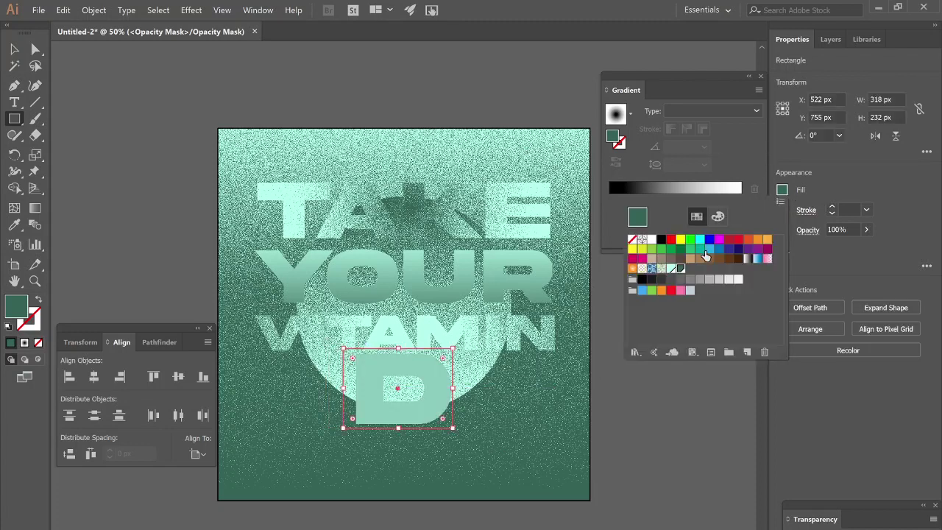
{"action": "left_click", "coordinate": [744, 259]}
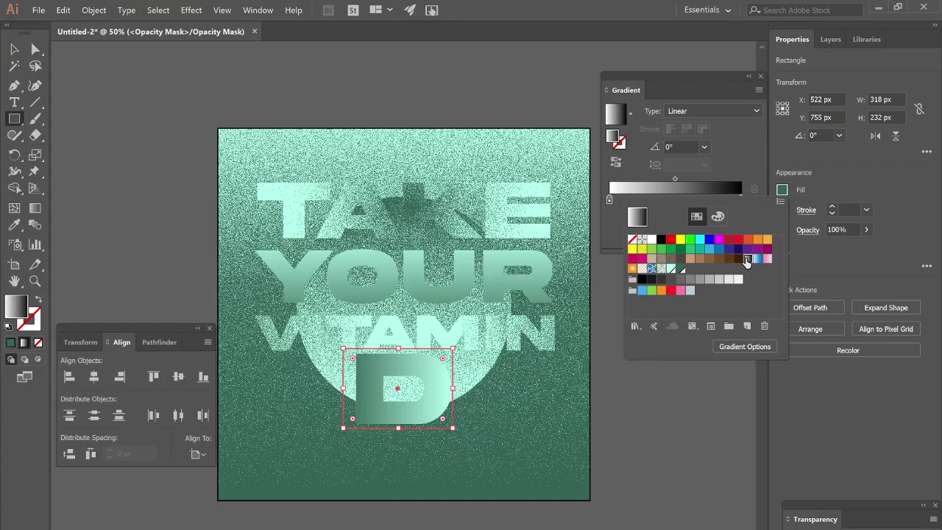
Set the D mask rectangle's linear gradient angle to 90° and apply the Grain effect to it
{"action": "left_click", "coordinate": [686, 113]}
{"action": "left_click", "coordinate": [693, 112]}
{"action": "left_click", "coordinate": [695, 125]}
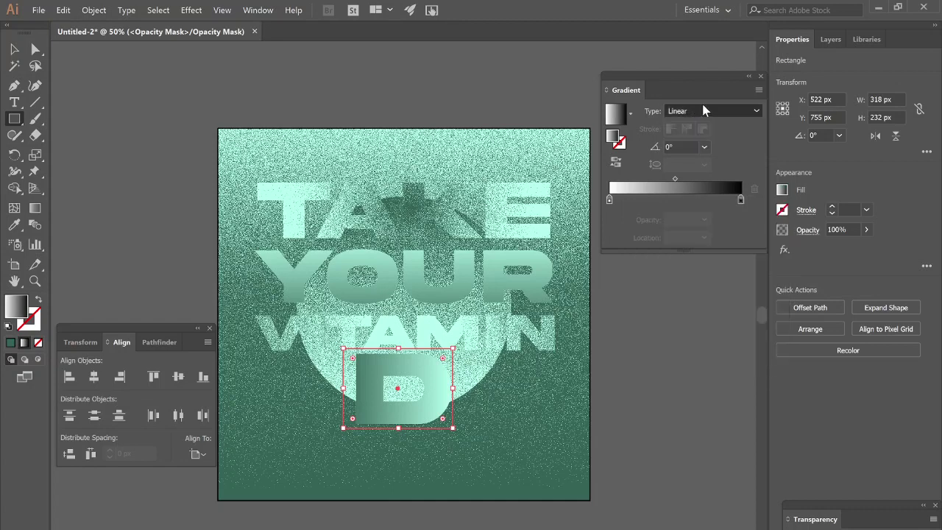
{"action": "left_click", "coordinate": [699, 151]}
{"action": "left_click", "coordinate": [704, 147]}
{"action": "left_click", "coordinate": [726, 220]}
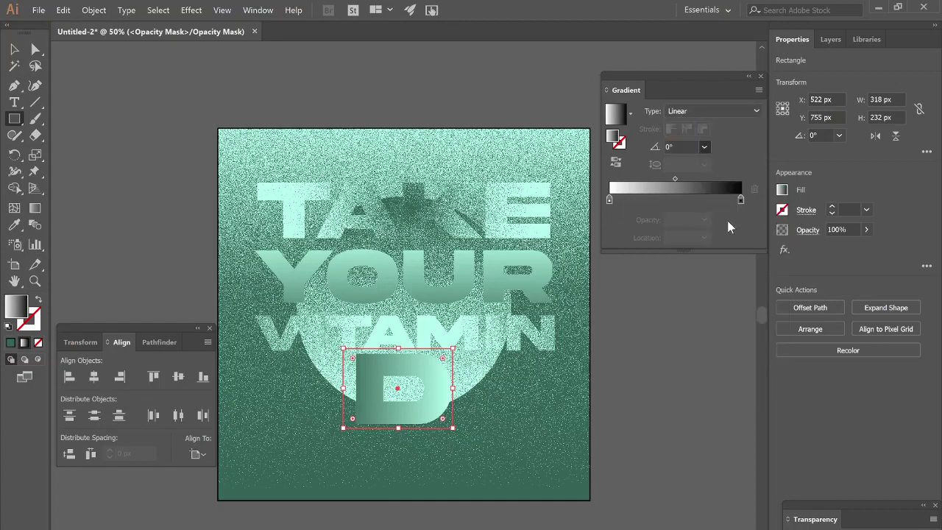
{"action": "left_click", "coordinate": [190, 11]}
{"action": "left_click", "coordinate": [190, 25]}
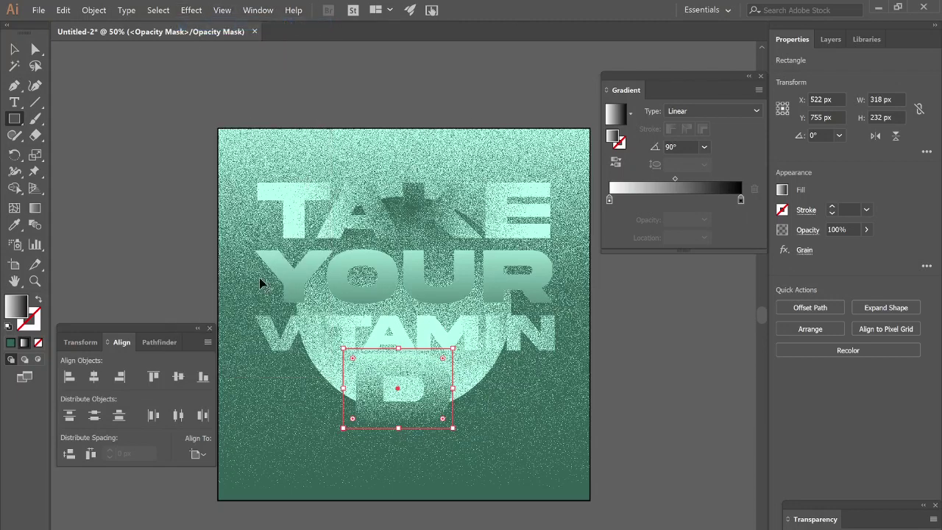
Stretch the D mask's linear gradient vertically so it runs from the middle of VITAMIN to just below the D
{"action": "left_click", "coordinate": [34, 208]}
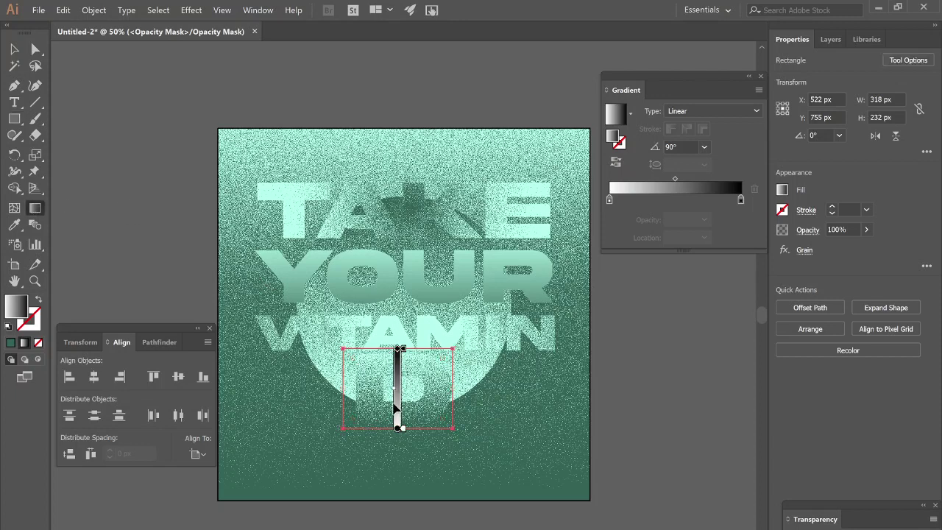
{"action": "left_click_drag", "start_coordinate": [398, 428], "coordinate": [399, 410]}
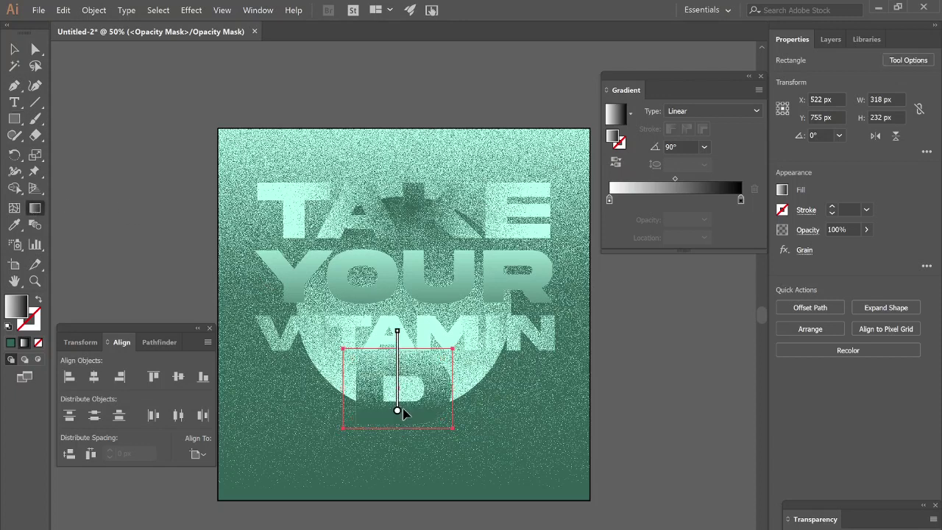
{"action": "mouse_move", "coordinate": [401, 411]}
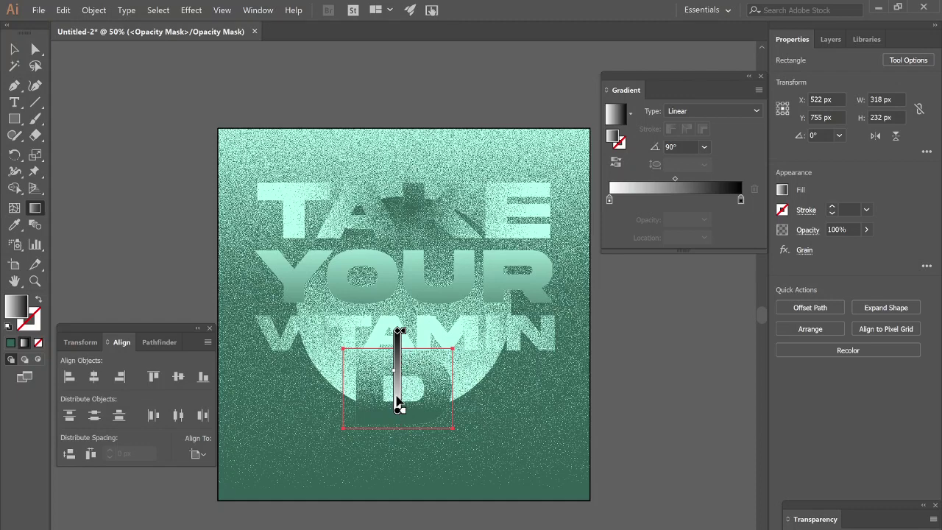
{"action": "left_click_drag", "start_coordinate": [402, 410], "coordinate": [397, 441]}
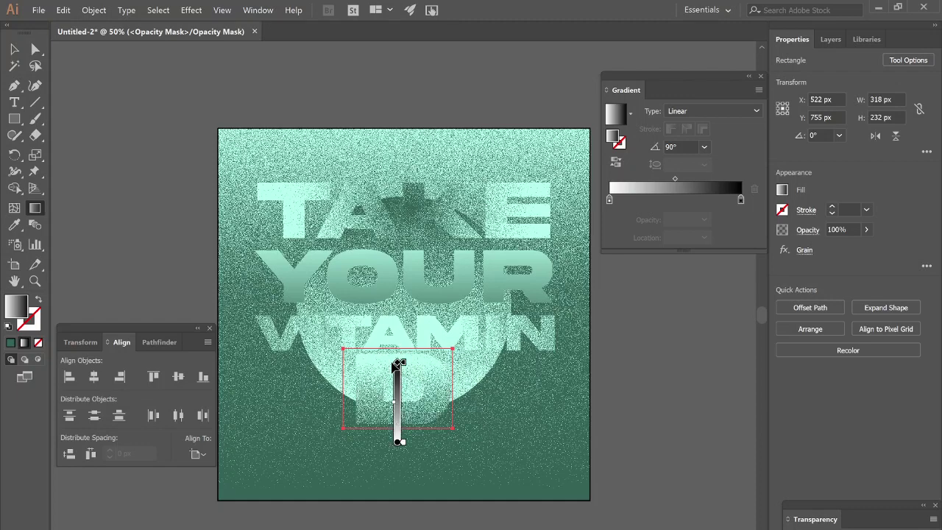
{"action": "left_click_drag", "start_coordinate": [397, 362], "coordinate": [397, 331]}
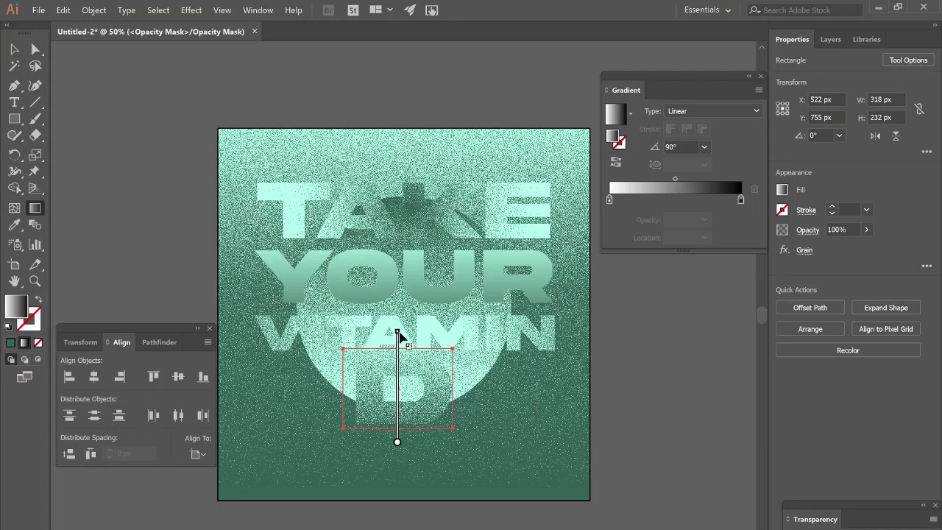
Shift the D mask's gradient slightly upward and move its white stop inward to fade in more of the letter
{"action": "mouse_move", "coordinate": [397, 383]}
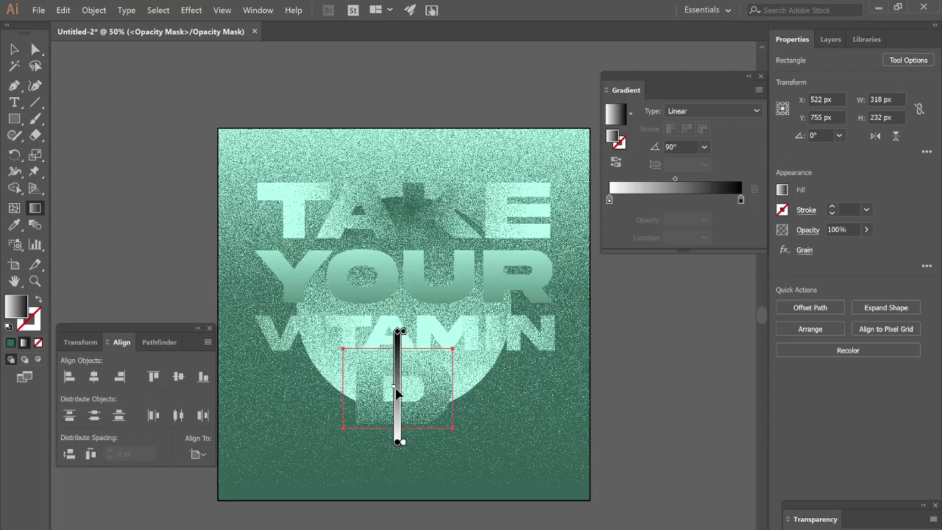
{"action": "left_click_drag", "start_coordinate": [395, 387], "coordinate": [395, 380]}
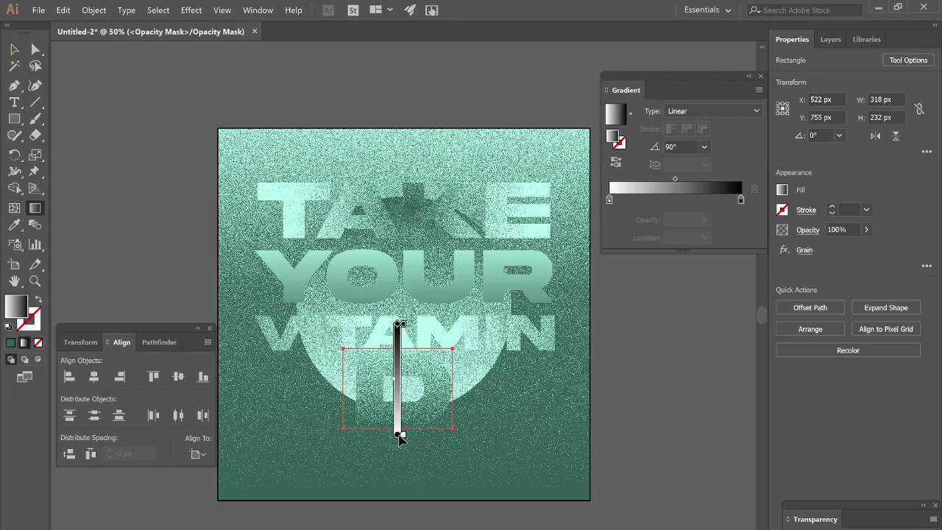
{"action": "mouse_move", "coordinate": [399, 434]}
{"action": "left_mouse_down"}
{"action": "mouse_move", "coordinate": [398, 405]}
{"action": "mouse_move", "coordinate": [405, 418]}
{"action": "left_mouse_up"}
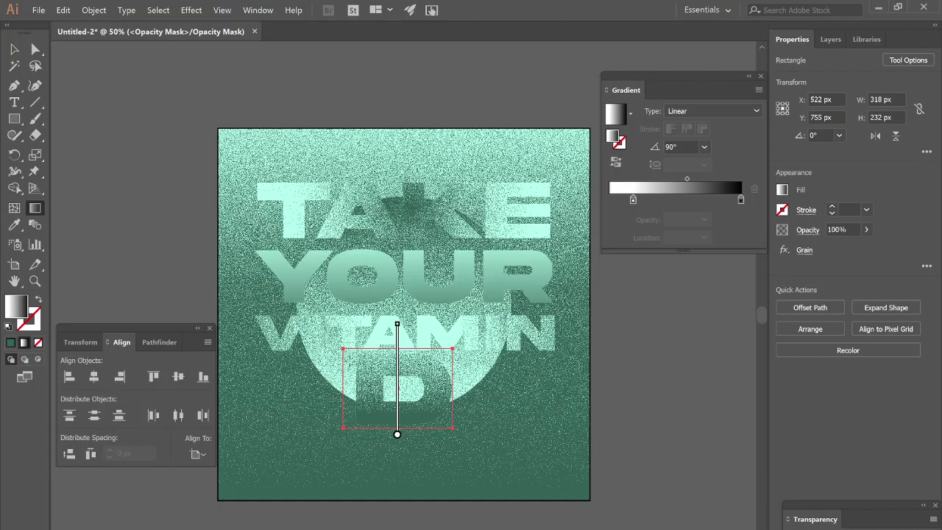
Leave the D's opacity mask and open the VITAMIN opacity mask with its gradient rectangle selected
{"action": "key", "text": "v"}
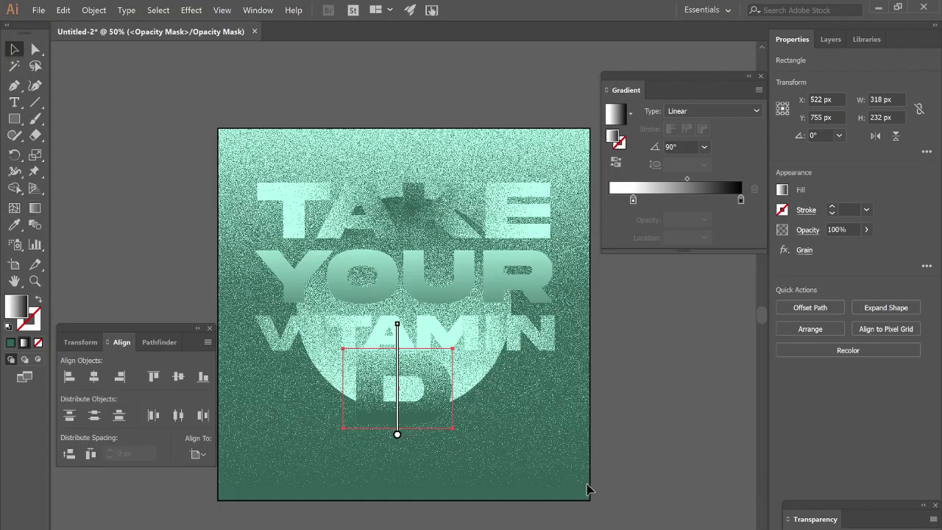
{"action": "left_click", "coordinate": [515, 337]}
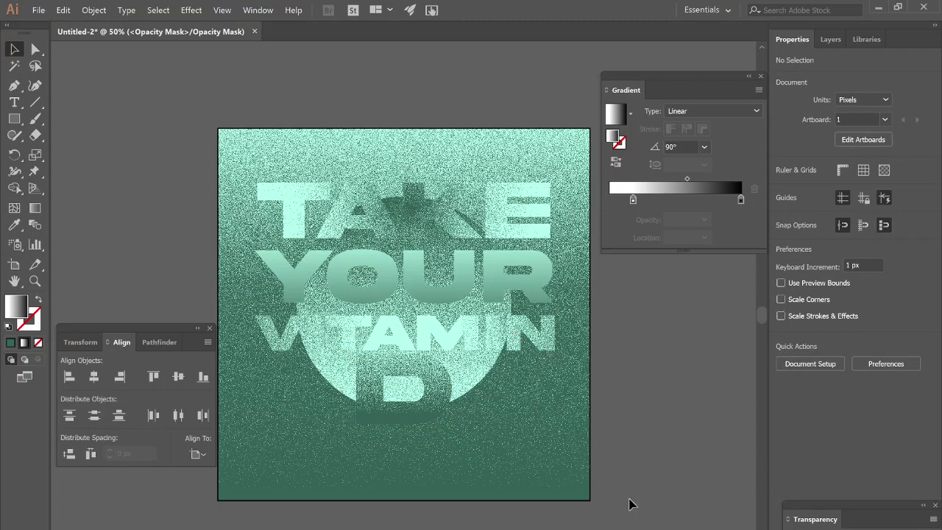
{"action": "left_click", "coordinate": [372, 398]}
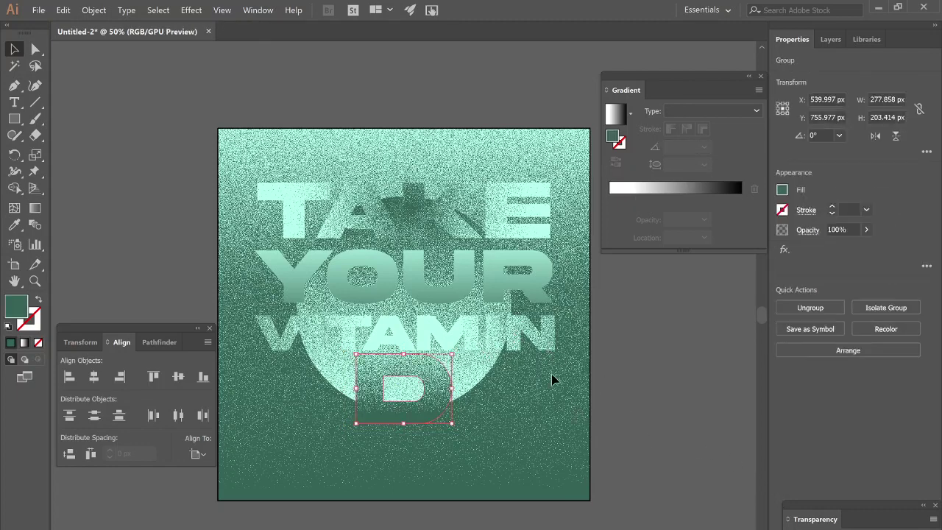
{"action": "left_click", "coordinate": [520, 336]}
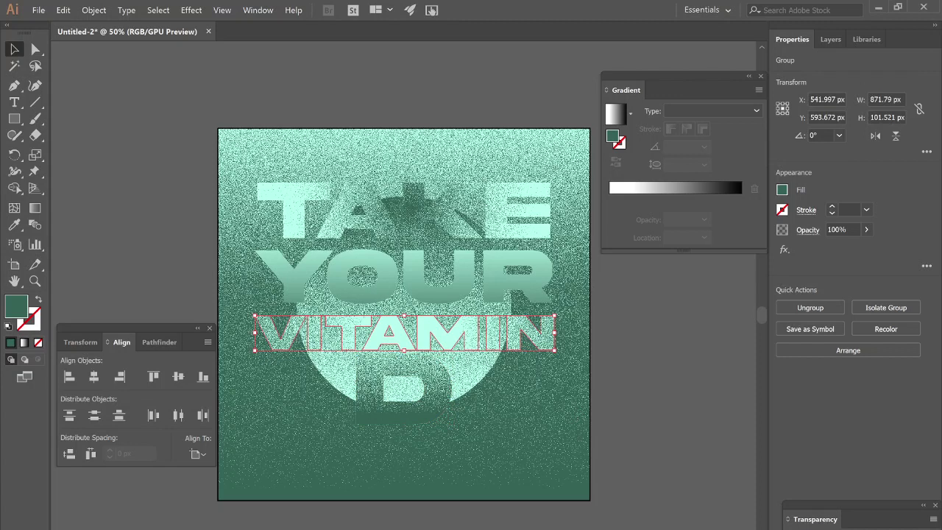
{"action": "key", "text": "ctrl+z"}
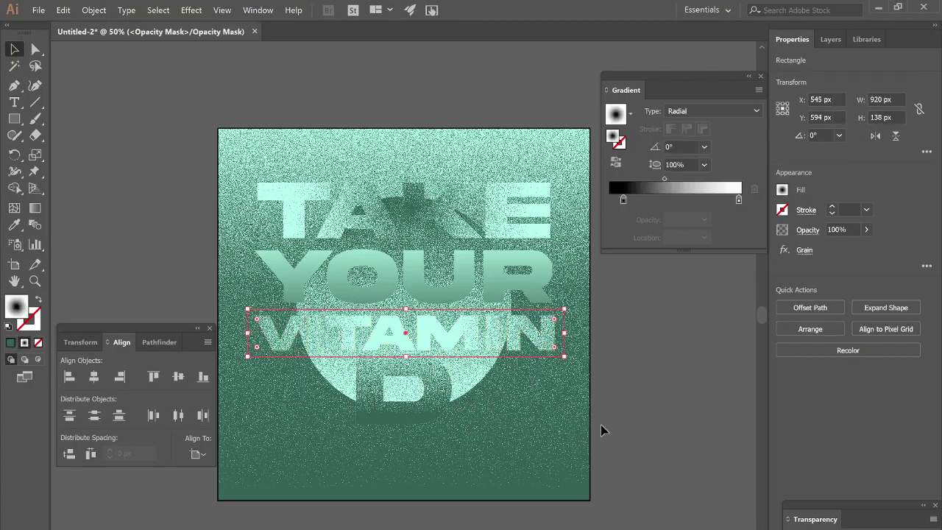
In the VITAMIN opacity mask, draw narrow black rectangles about 54 × 152 px and 52 × 152 px over the two letter I's
{"action": "key", "text": "m"}
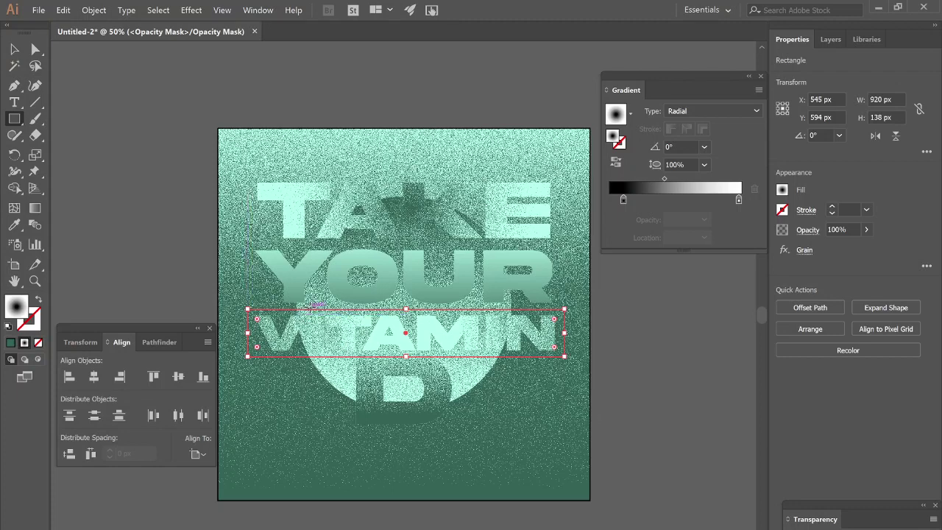
{"action": "mouse_move", "coordinate": [310, 309]}
{"action": "left_mouse_down"}
{"action": "mouse_move", "coordinate": [345, 361]}
{"action": "mouse_move", "coordinate": [329, 361]}
{"action": "left_mouse_up"}
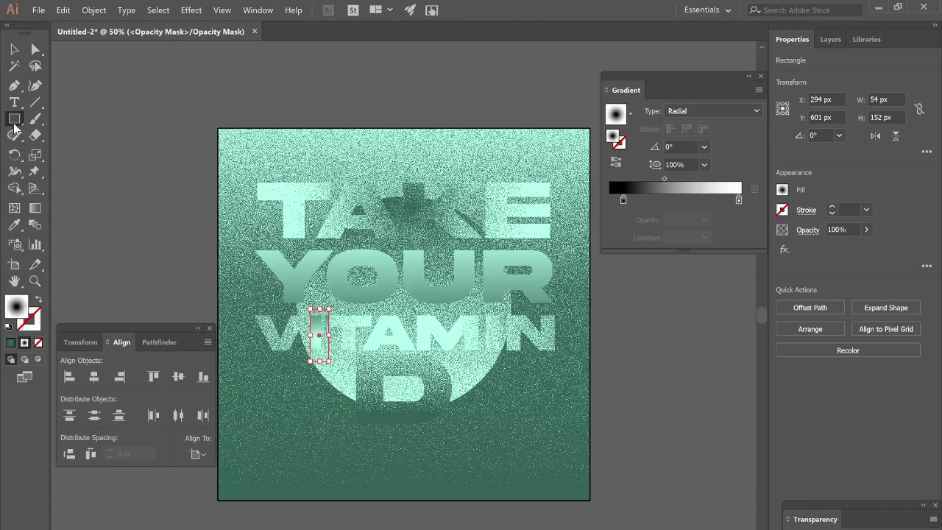
{"action": "left_click", "coordinate": [781, 191]}
{"action": "left_click", "coordinate": [642, 279]}
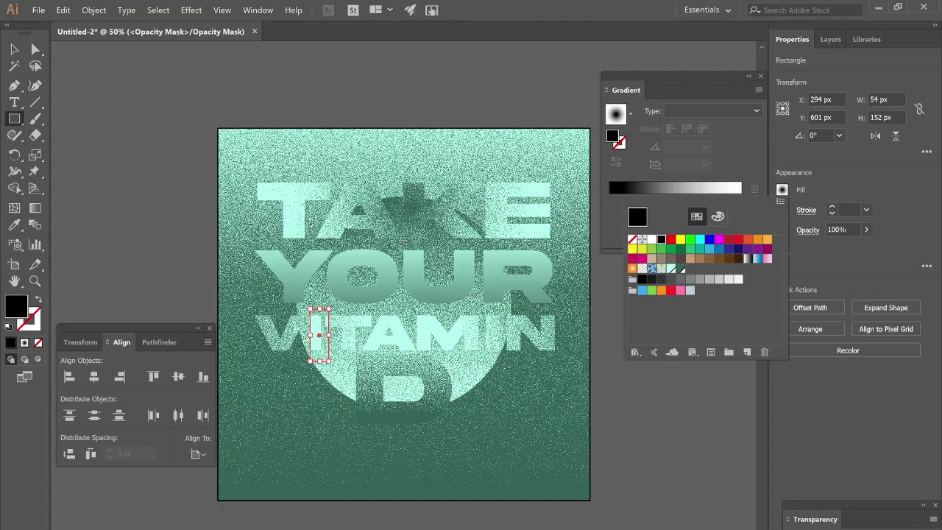
{"action": "key", "text": "Escape"}
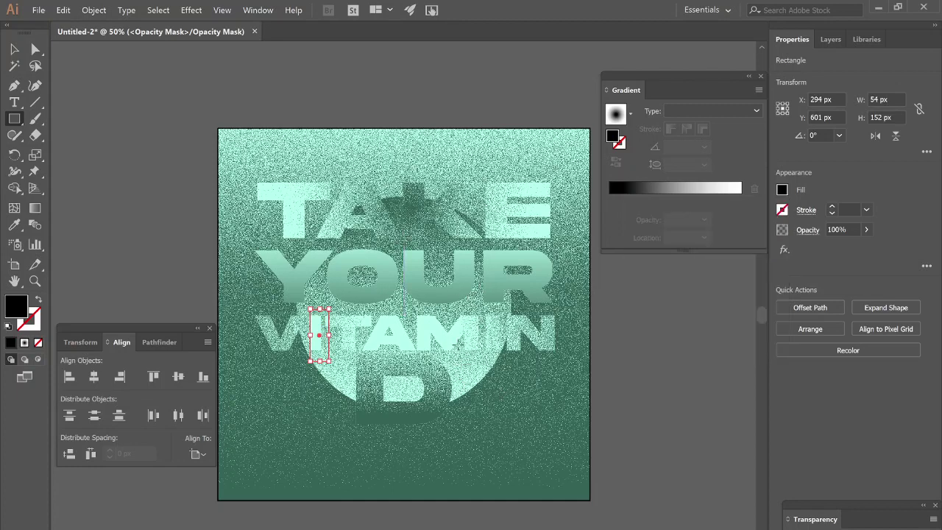
{"action": "left_click_drag", "start_coordinate": [502, 362], "coordinate": [483, 309]}
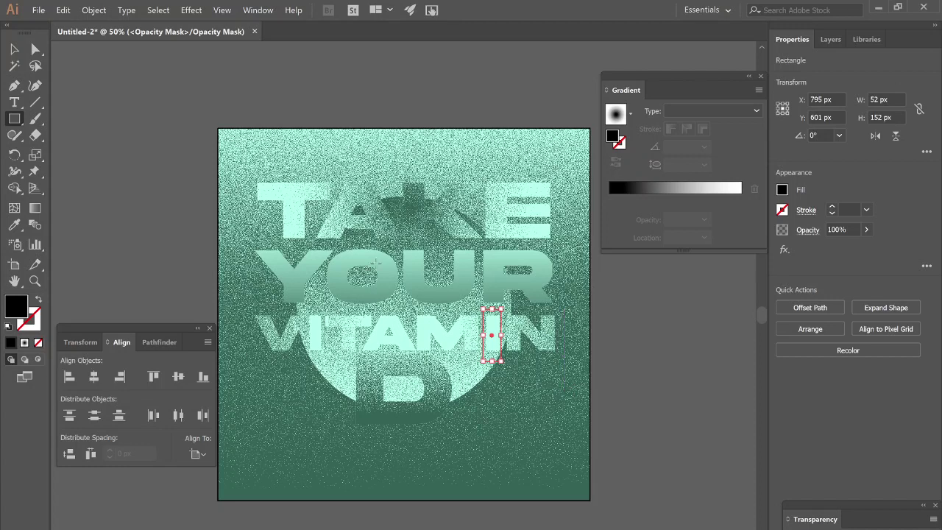
{"action": "key", "text": "v"}
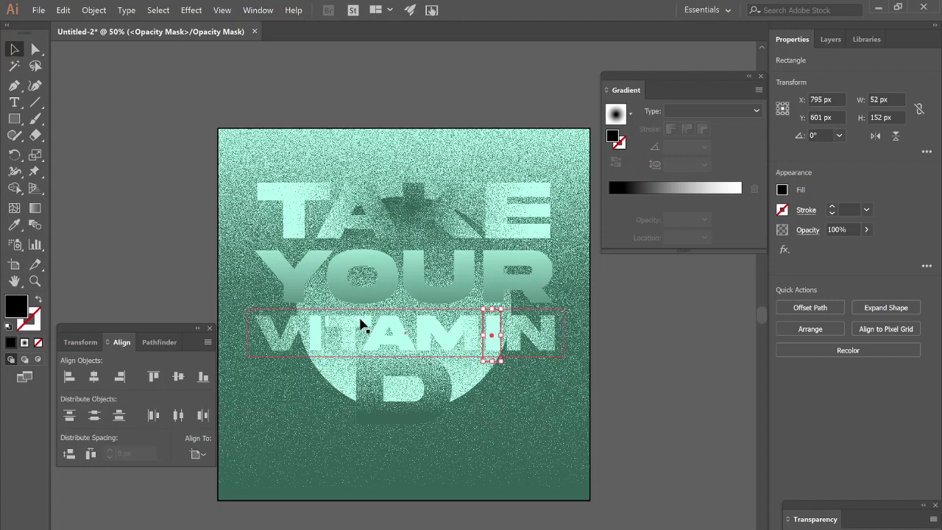
{"action": "left_click", "coordinate": [427, 305]}
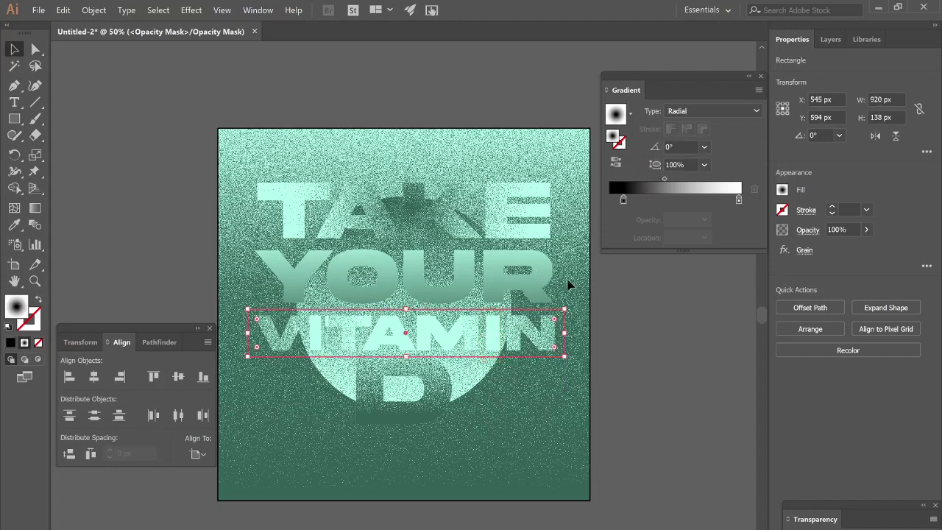
Switch to the opacity mask of YOUR and draw a gradient-filled rectangle about 209 × 186 px over the U
{"action": "key", "text": "ctrl+z"}
{"action": "key", "text": "ctrl+z"}
{"action": "left_click", "coordinate": [505, 274]}
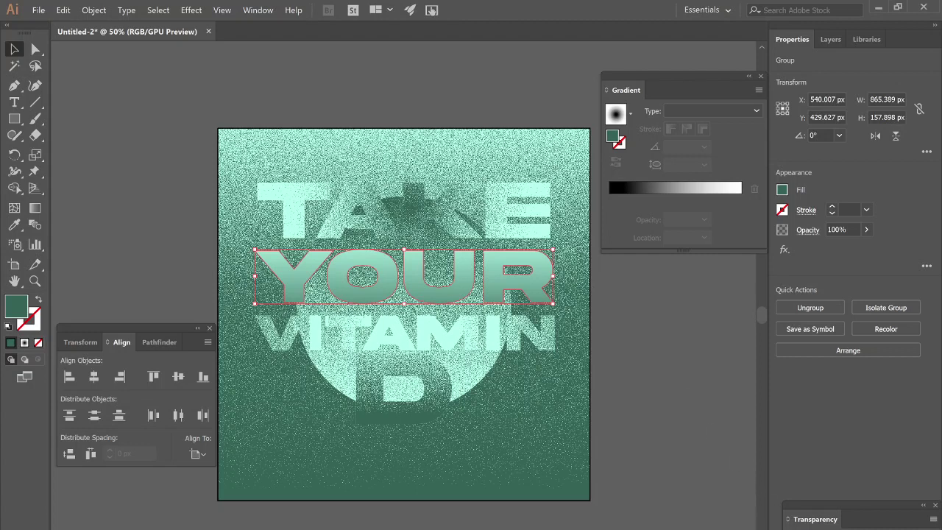
{"action": "key", "text": "ctrl+shift+z"}
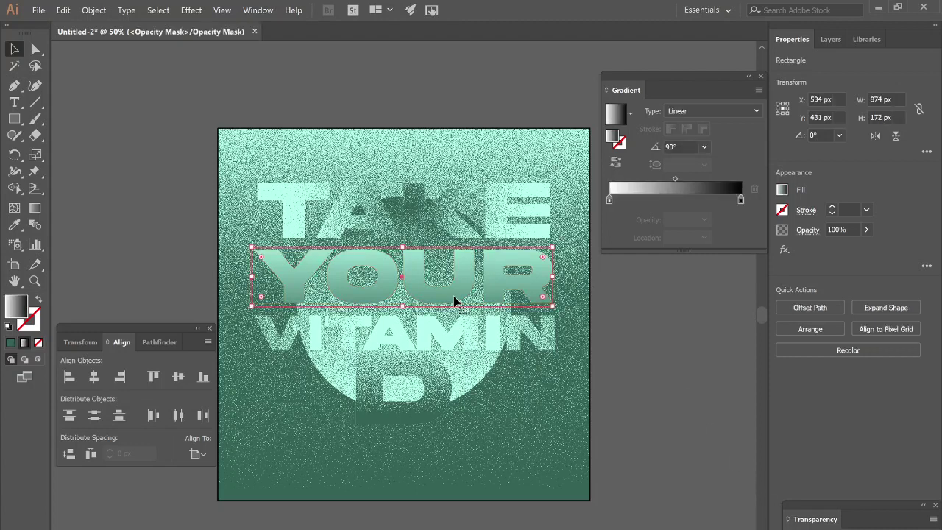
{"action": "key", "text": "m"}
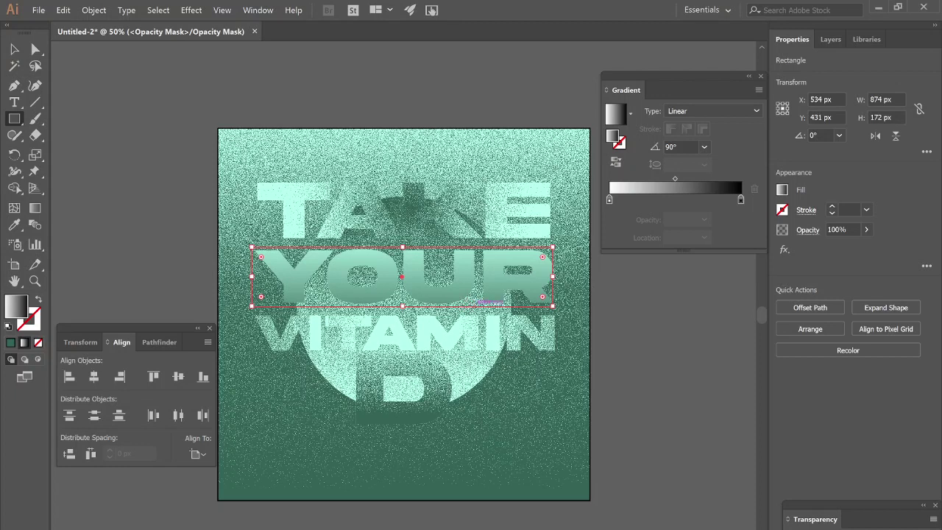
{"action": "mouse_move", "coordinate": [475, 304]}
{"action": "left_mouse_down"}
{"action": "mouse_move", "coordinate": [403, 254]}
{"action": "mouse_move", "coordinate": [403, 242]}
{"action": "left_mouse_up"}
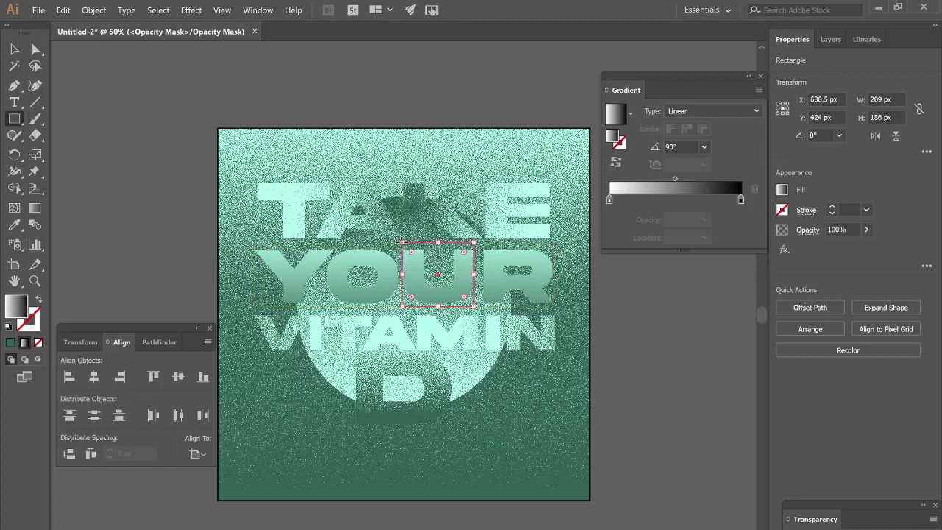
Apply the Grain effect to the rectangle over the U and change its gradient type to Radial
{"action": "left_click", "coordinate": [159, 10]}
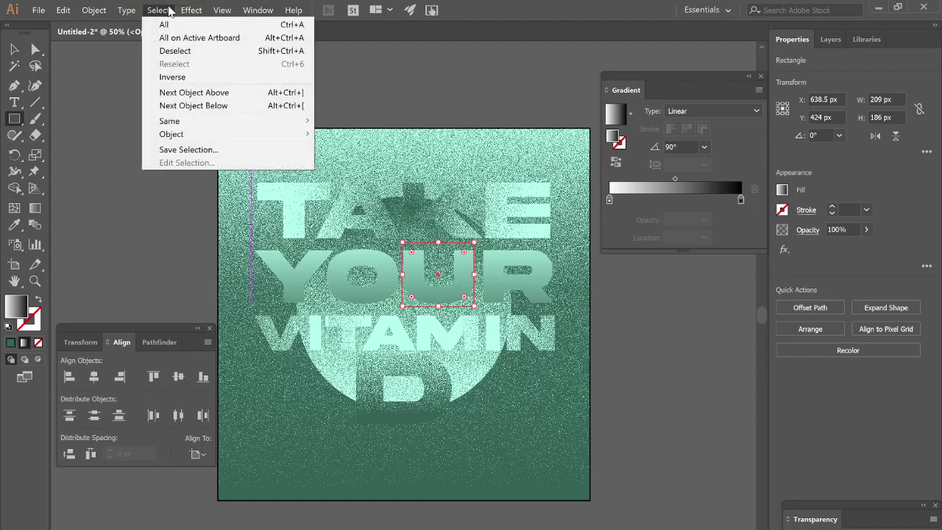
{"action": "mouse_move", "coordinate": [185, 12]}
{"action": "left_click", "coordinate": [200, 26]}
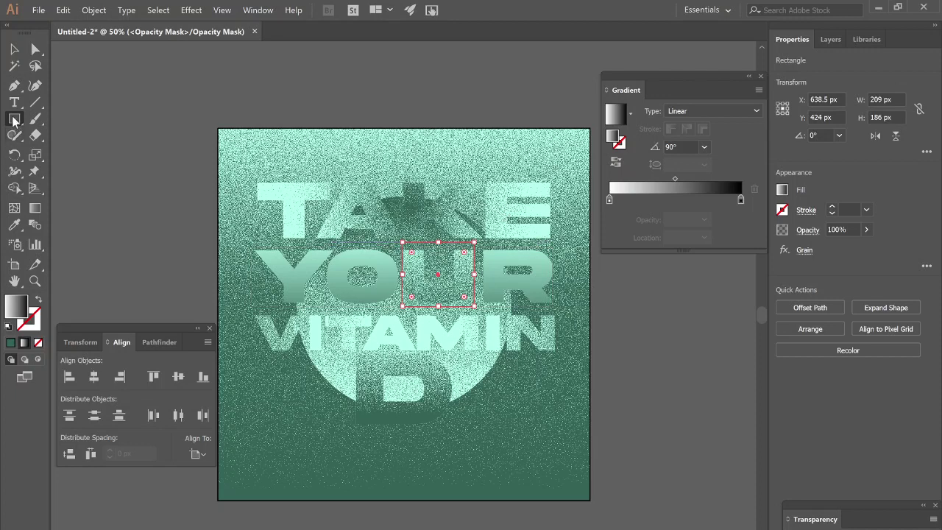
{"action": "left_click", "coordinate": [671, 110]}
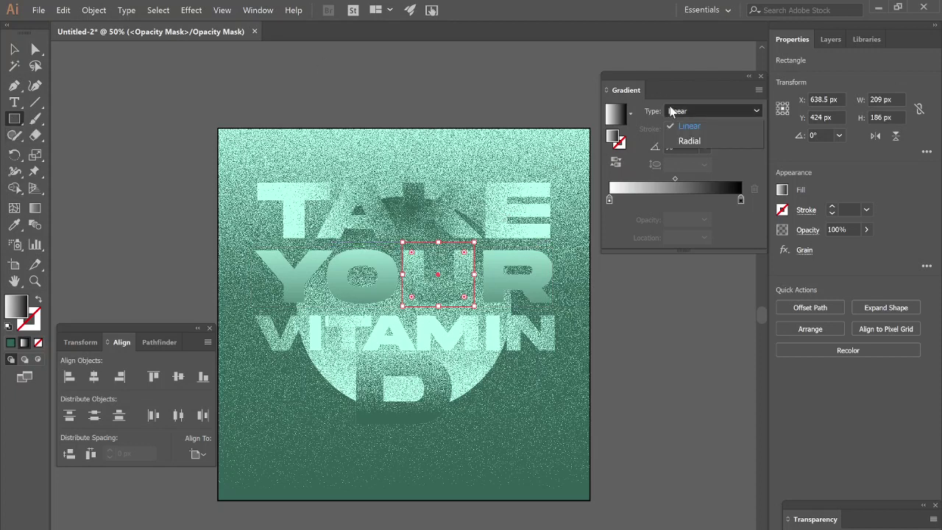
{"action": "left_click", "coordinate": [686, 142]}
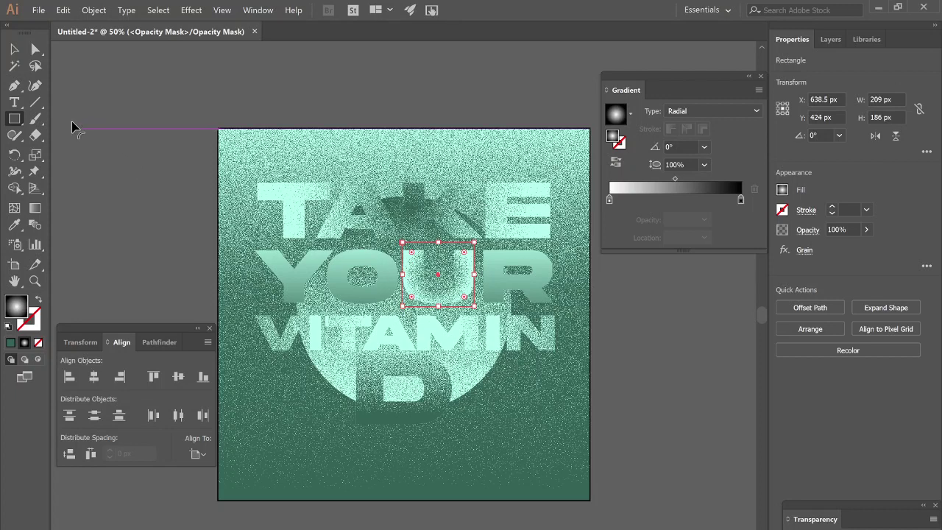
Enlarge and recentre the U rectangle's radial gradient near the first T of VITAMIN, and shift its midpoint towards the white stop
{"action": "left_click", "coordinate": [34, 208]}
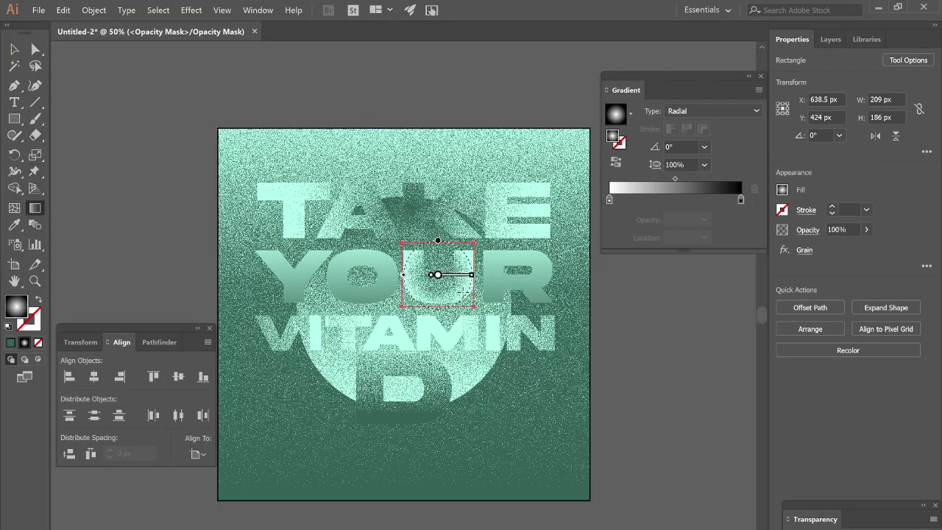
{"action": "left_click_drag", "start_coordinate": [449, 276], "coordinate": [417, 301]}
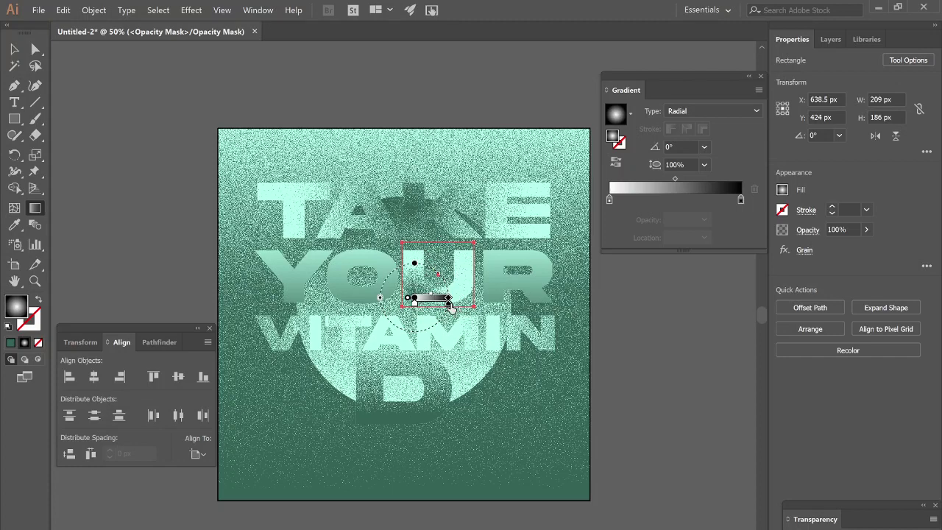
{"action": "mouse_move", "coordinate": [449, 298]}
{"action": "left_mouse_down"}
{"action": "mouse_move", "coordinate": [543, 295]}
{"action": "mouse_move", "coordinate": [488, 307]}
{"action": "mouse_move", "coordinate": [477, 322]}
{"action": "mouse_move", "coordinate": [495, 320]}
{"action": "mouse_move", "coordinate": [478, 322]}
{"action": "left_mouse_up"}
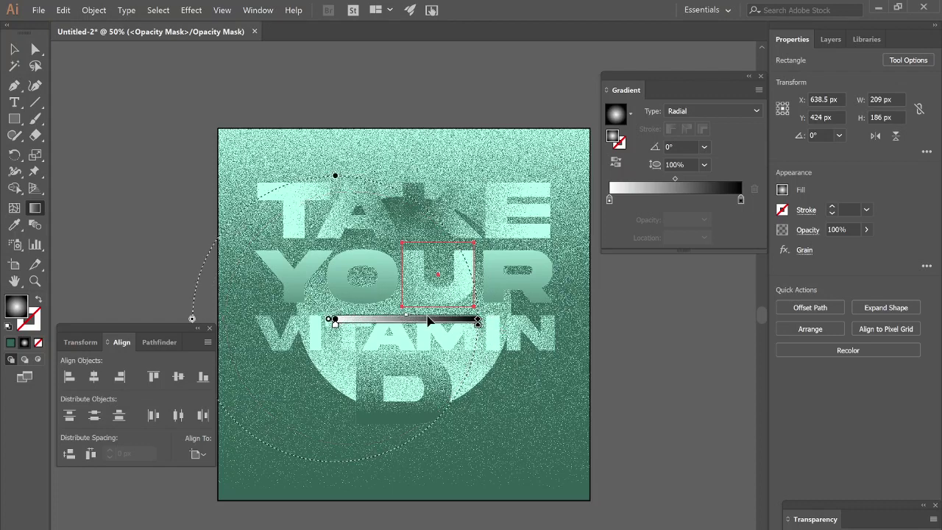
{"action": "mouse_move", "coordinate": [407, 317]}
{"action": "left_mouse_down"}
{"action": "mouse_move", "coordinate": [428, 318]}
{"action": "mouse_move", "coordinate": [390, 320]}
{"action": "left_mouse_up"}
{"action": "key", "text": "v"}
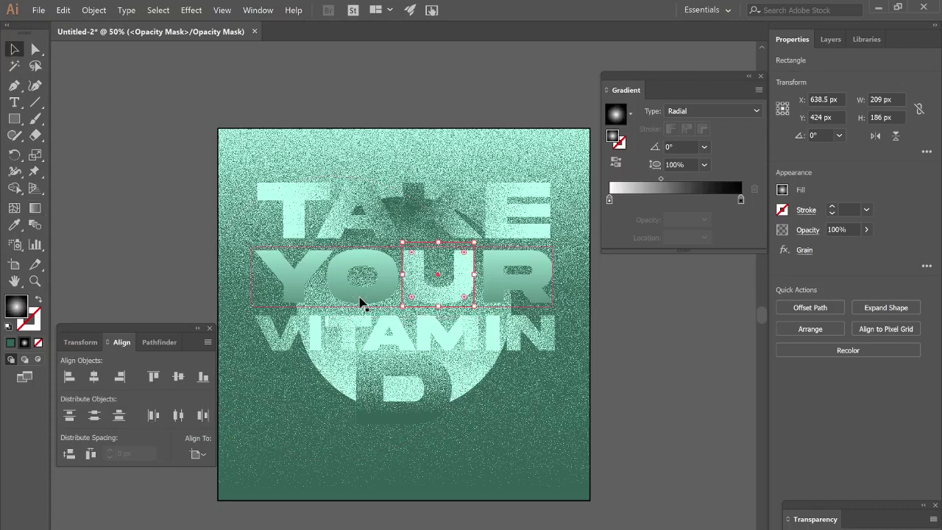
{"action": "left_click", "coordinate": [599, 507]}
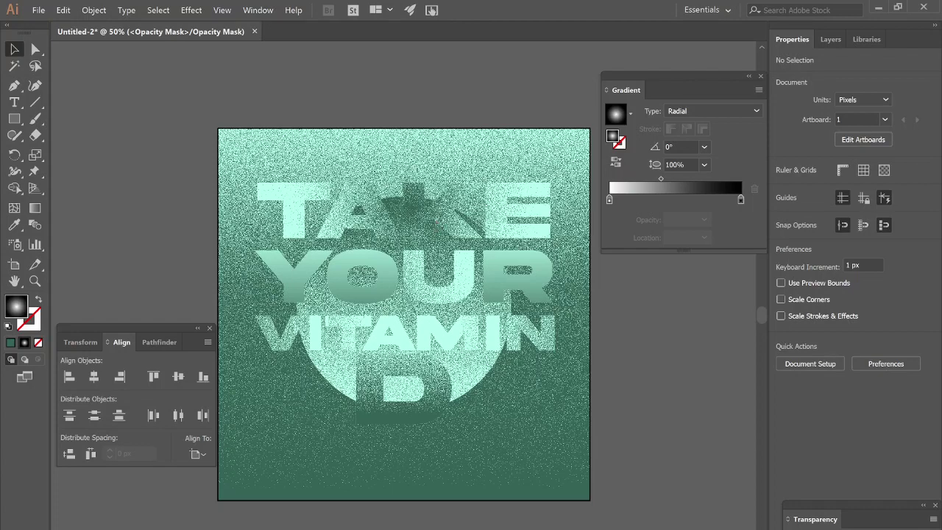
Open the opacity mask of TAKE and reverse the radial gradient of its mask rectangle
{"action": "left_click", "coordinate": [504, 216]}
{"action": "left_click", "coordinate": [497, 220]}
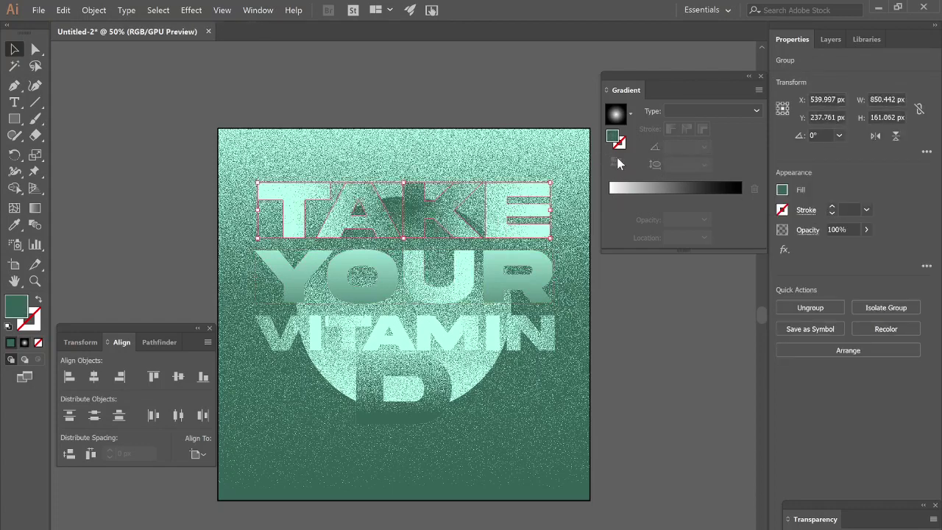
{"action": "key", "text": "ctrl+shift+a"}
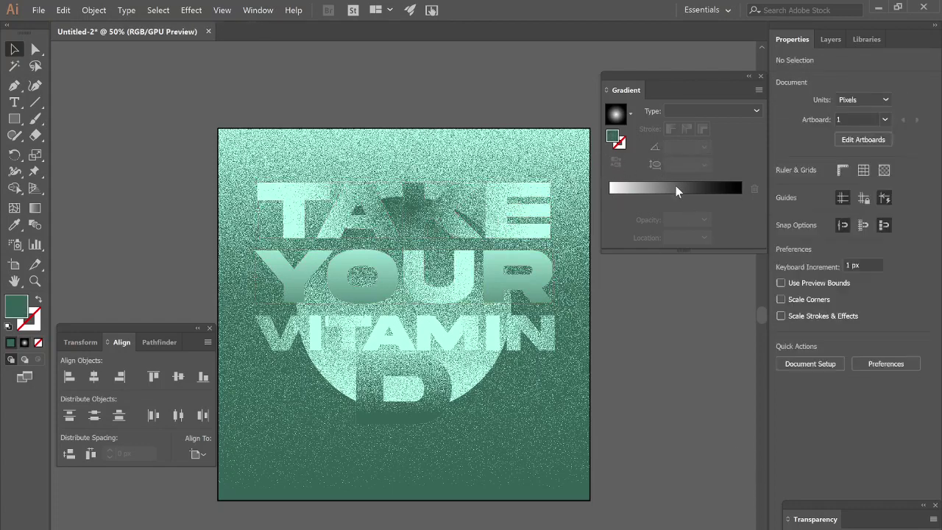
{"action": "left_click", "coordinate": [523, 187]}
{"action": "left_click", "coordinate": [522, 186]}
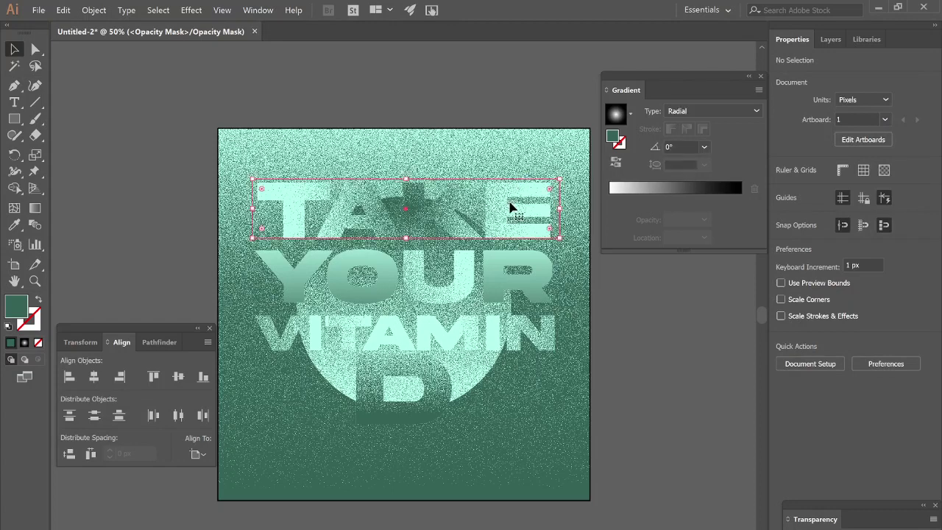
{"action": "left_click", "coordinate": [616, 161]}
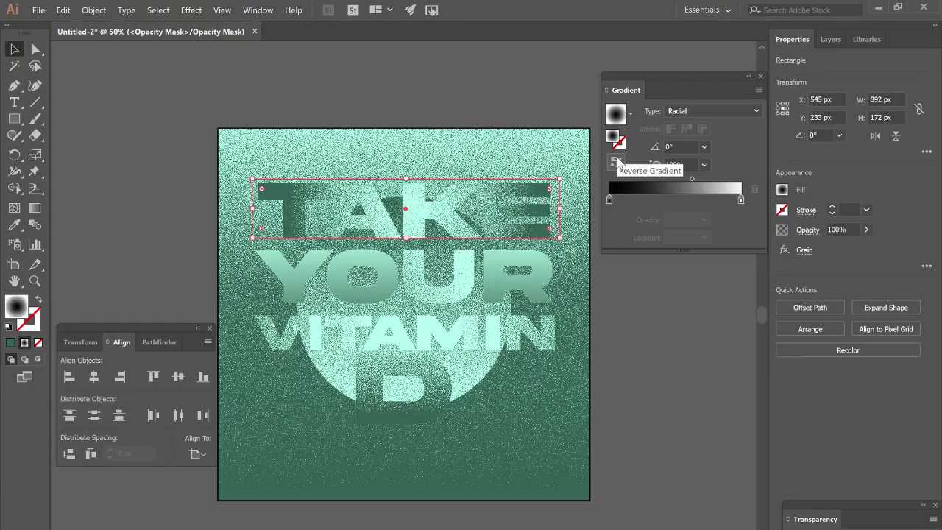
Redraw the TAKE mask's radial gradient horizontally from the K to the far end of the E, and deselect it
{"action": "left_click", "coordinate": [652, 368]}
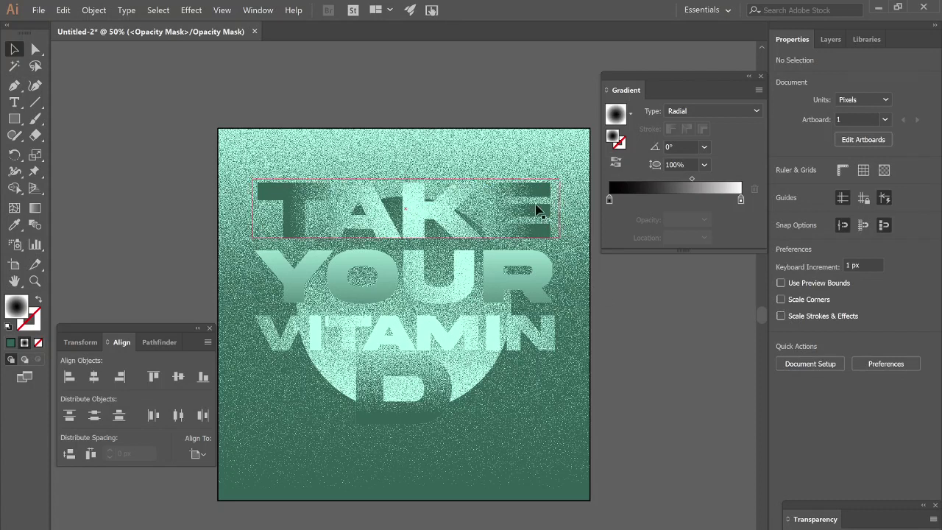
{"action": "left_click", "coordinate": [558, 231]}
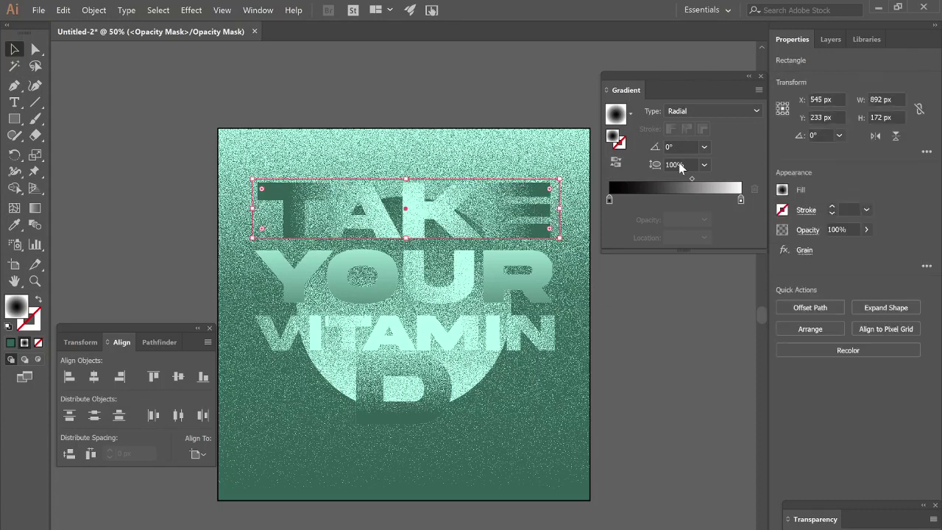
{"action": "left_click", "coordinate": [34, 209]}
{"action": "left_click_drag", "start_coordinate": [410, 207], "coordinate": [551, 212]}
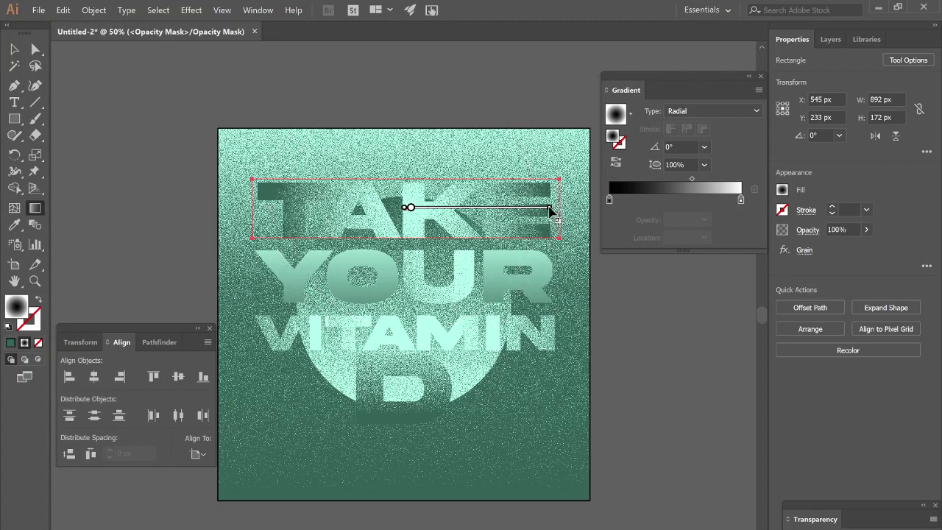
{"action": "key", "text": "v"}
{"action": "left_click", "coordinate": [657, 479]}
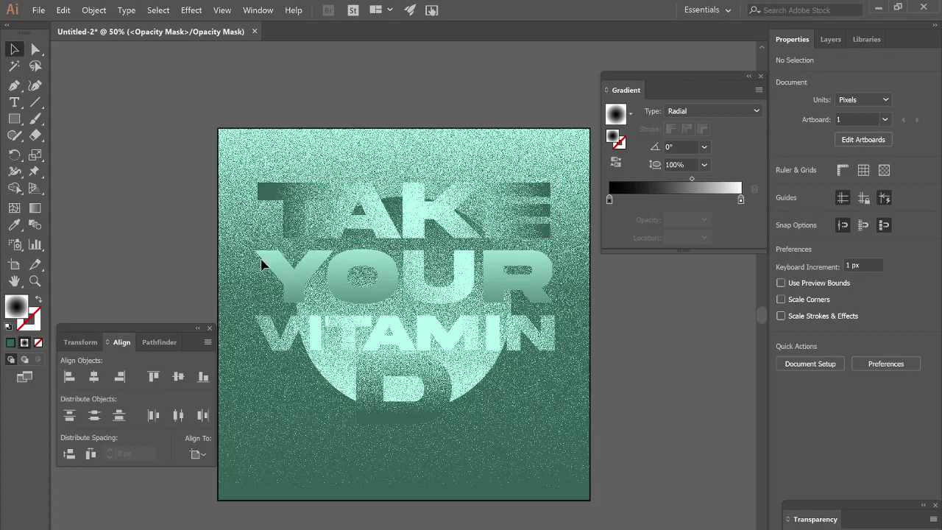
{"action": "left_click", "coordinate": [38, 9]}
{"action": "left_click", "coordinate": [73, 108]}
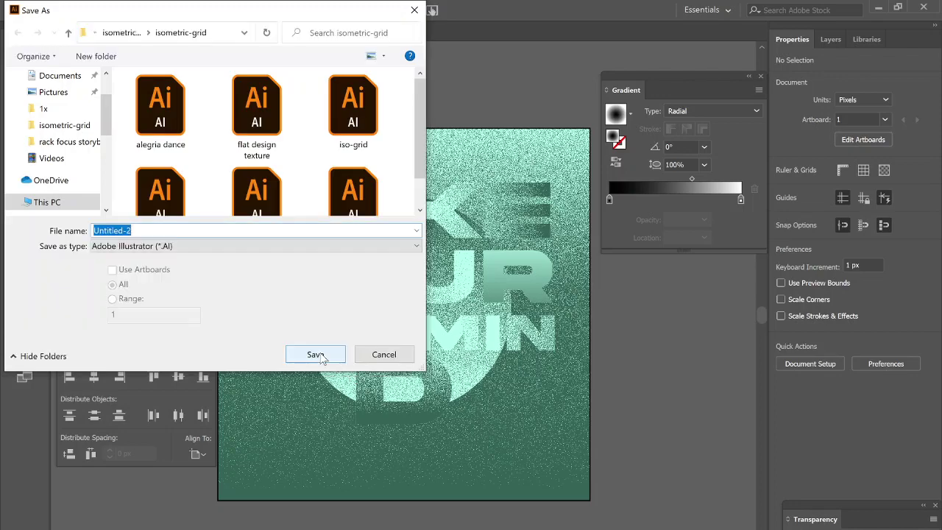
{"action": "left_click", "coordinate": [315, 355]}
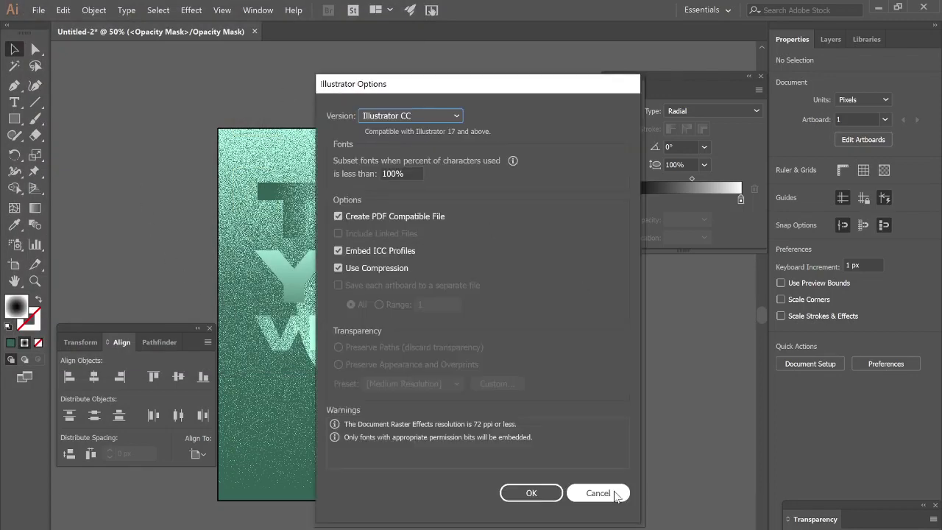
{"action": "left_click", "coordinate": [532, 493]}
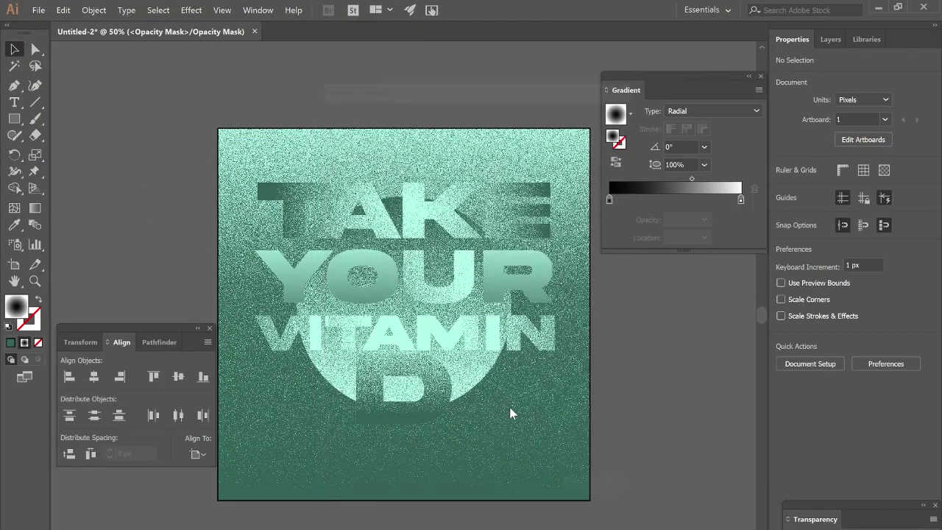
Save the document as an Adobe Illustrator file named "texture type" with the default Illustrator CC options
{"action": "left_click", "coordinate": [38, 10]}
{"action": "left_click", "coordinate": [61, 105]}
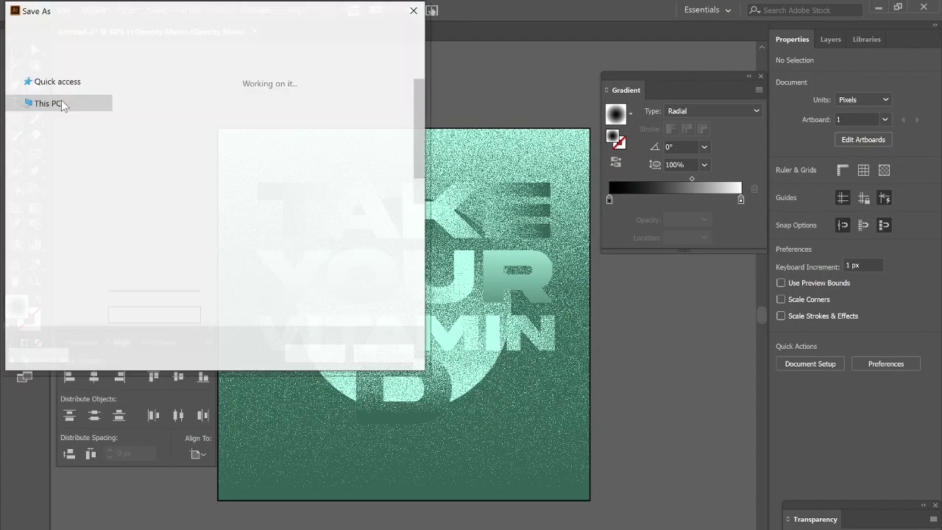
{"action": "type", "text": "texture"}
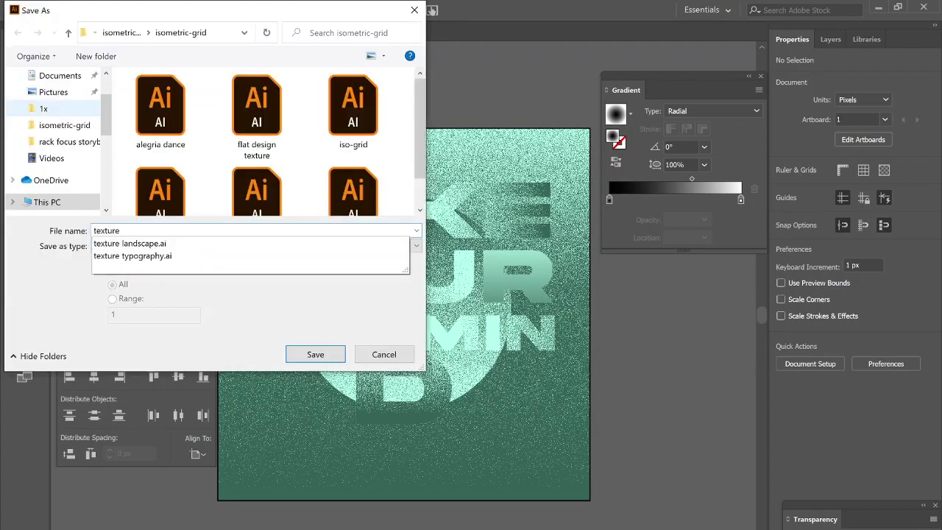
{"action": "type", "text": " type"}
{"action": "key", "text": "Return"}
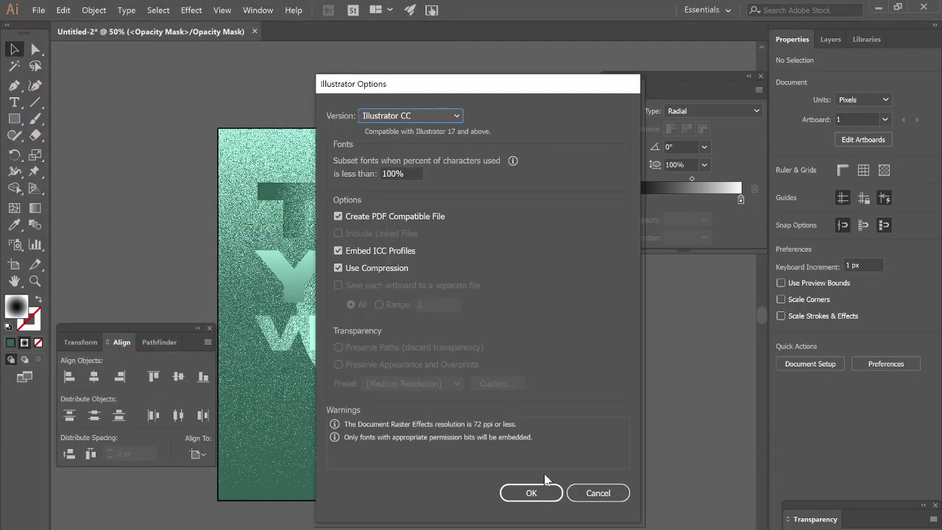
{"action": "left_click", "coordinate": [536, 492]}
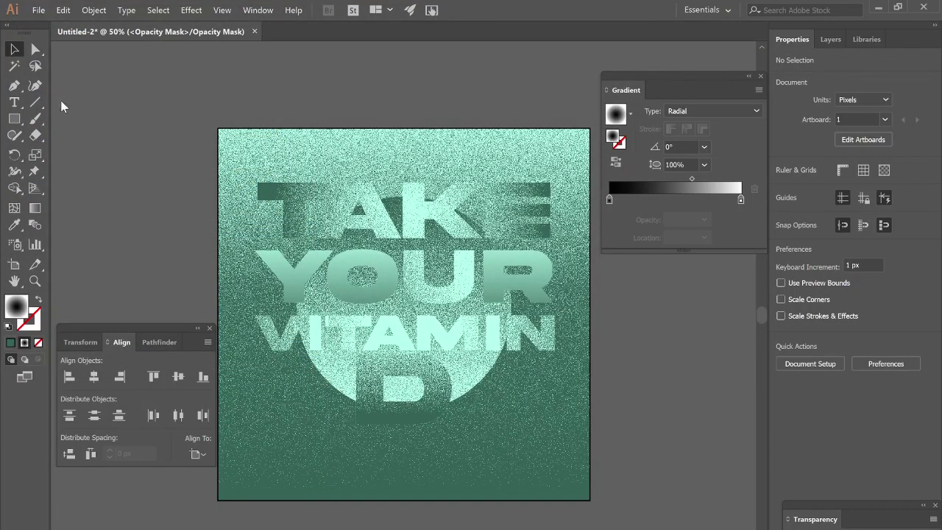
Export the artboard for screens as JPG 100 at 1x under the name "grain typography texture"
{"action": "left_click", "coordinate": [38, 9]}
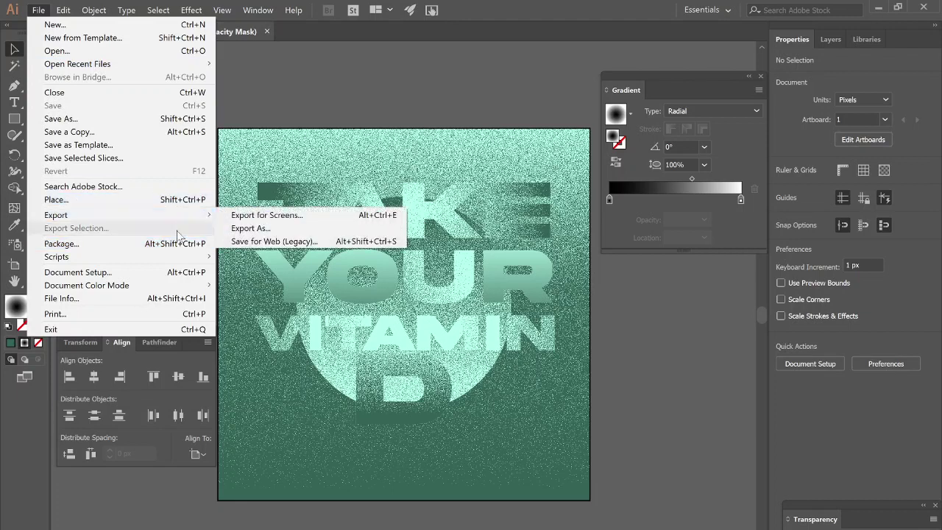
{"action": "left_click", "coordinate": [258, 215]}
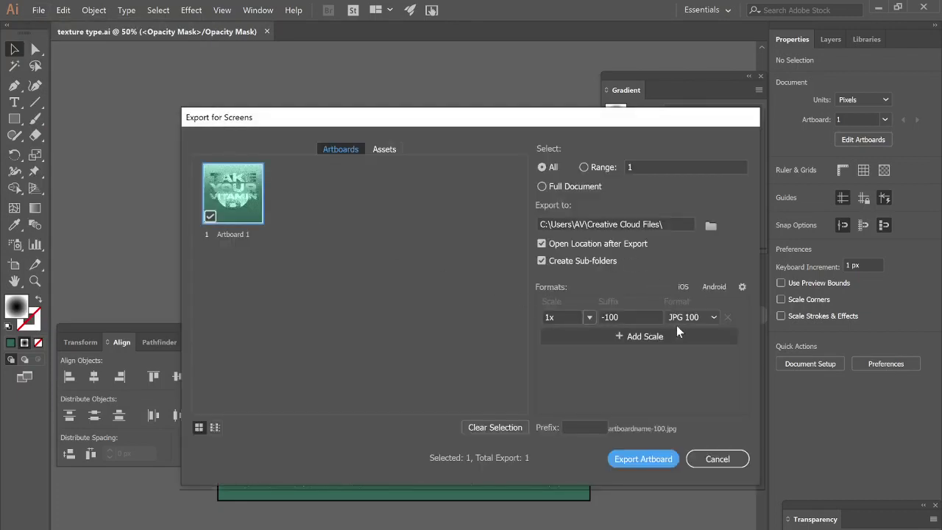
{"action": "double_click", "coordinate": [232, 234]}
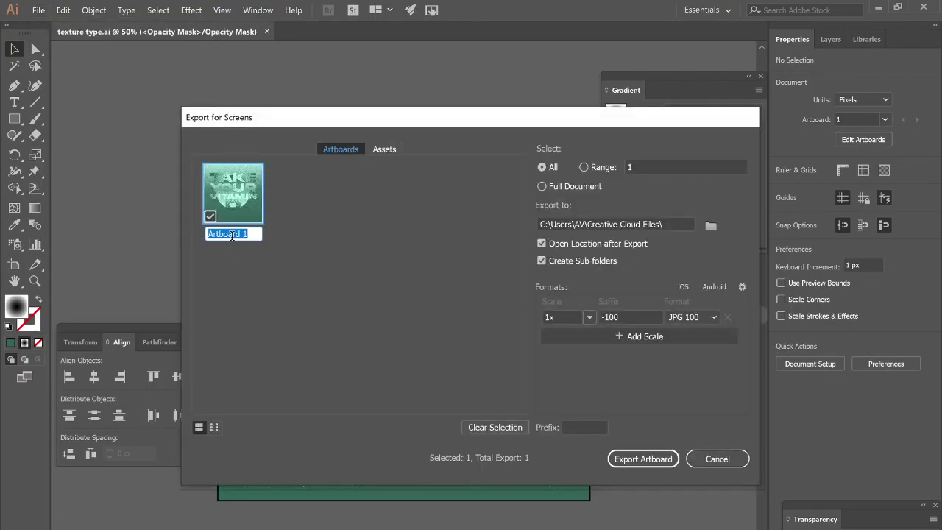
{"action": "type", "text": "gra"}
{"action": "type", "text": "in typography texture"}
{"action": "key", "text": "Return"}
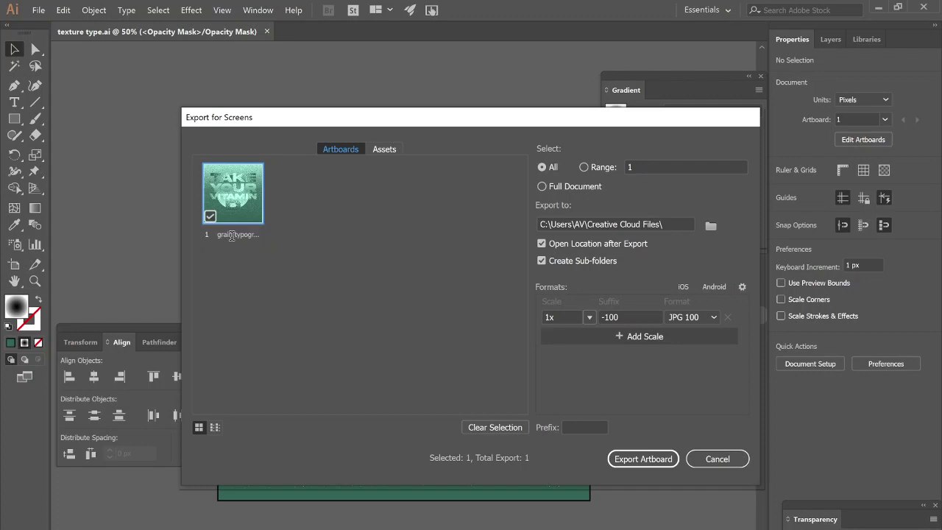
{"action": "left_click", "coordinate": [640, 457]}
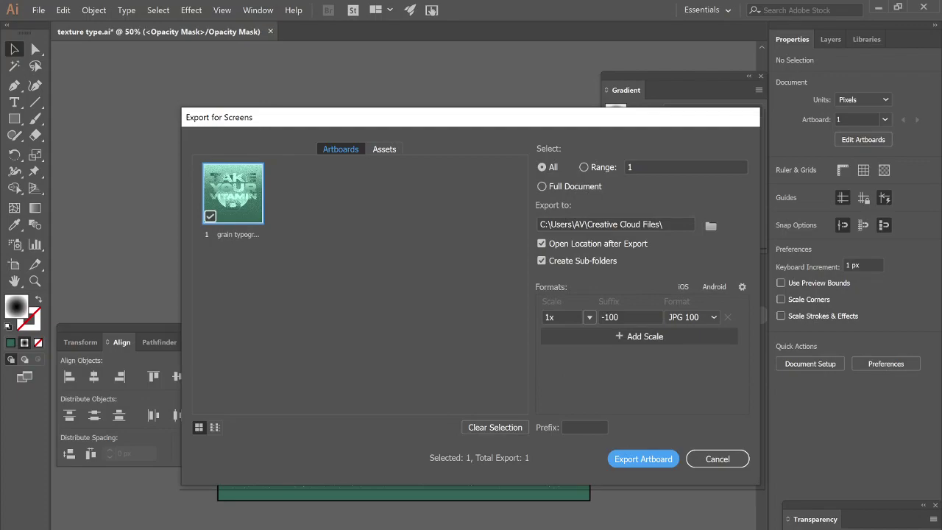